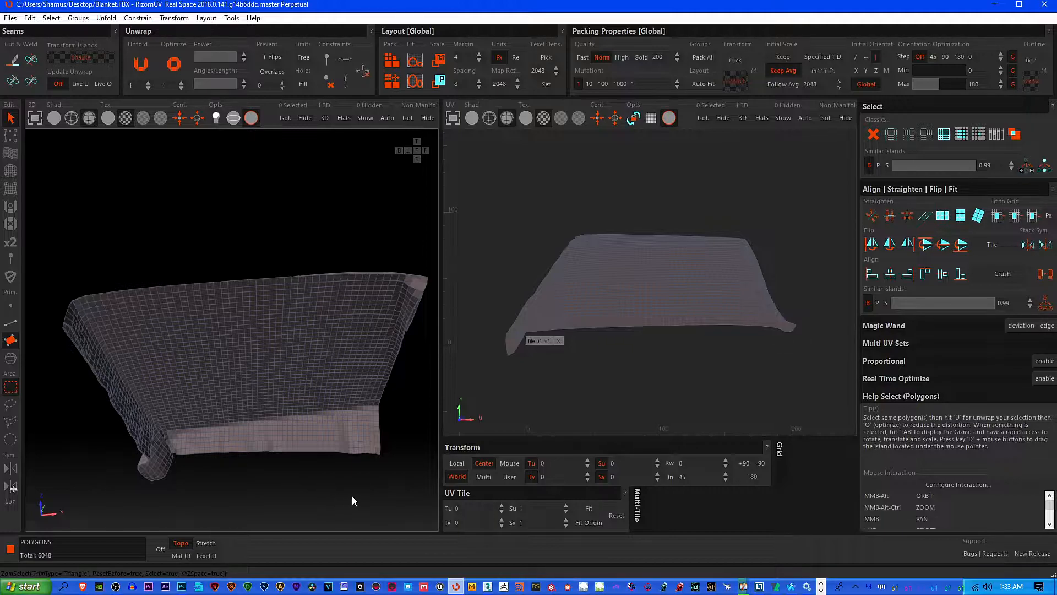
Examine the blanket mesh from all sides in the 3D view, including its underside, folded corners and hem thickness
middle_click_drag(364, 408, 245, 382, "alt")
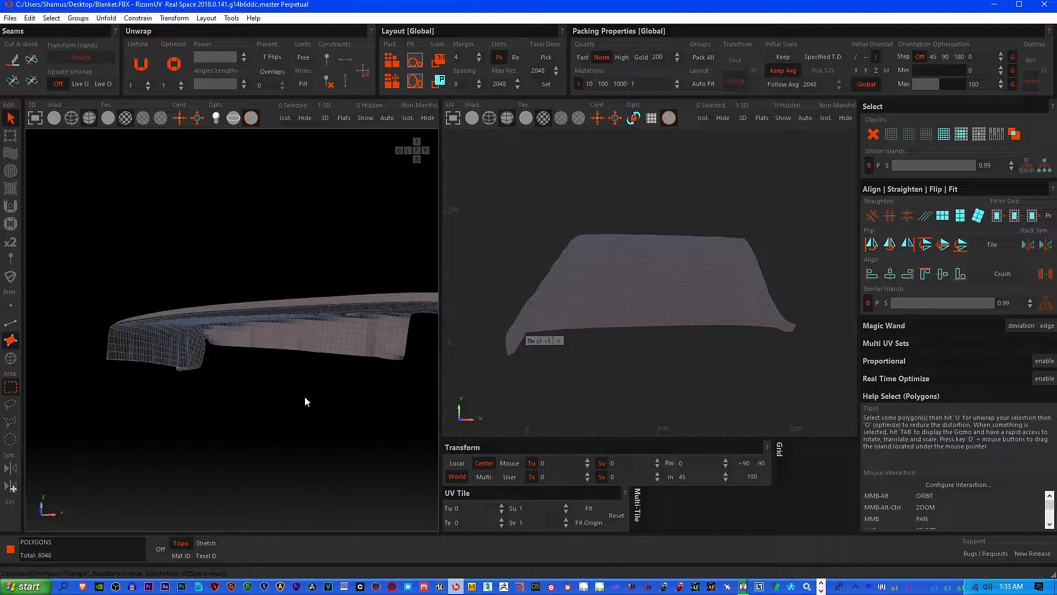
middle_click_drag(312, 268, 288, 248, "alt")
middle_click_drag(346, 280, 233, 381, "alt")
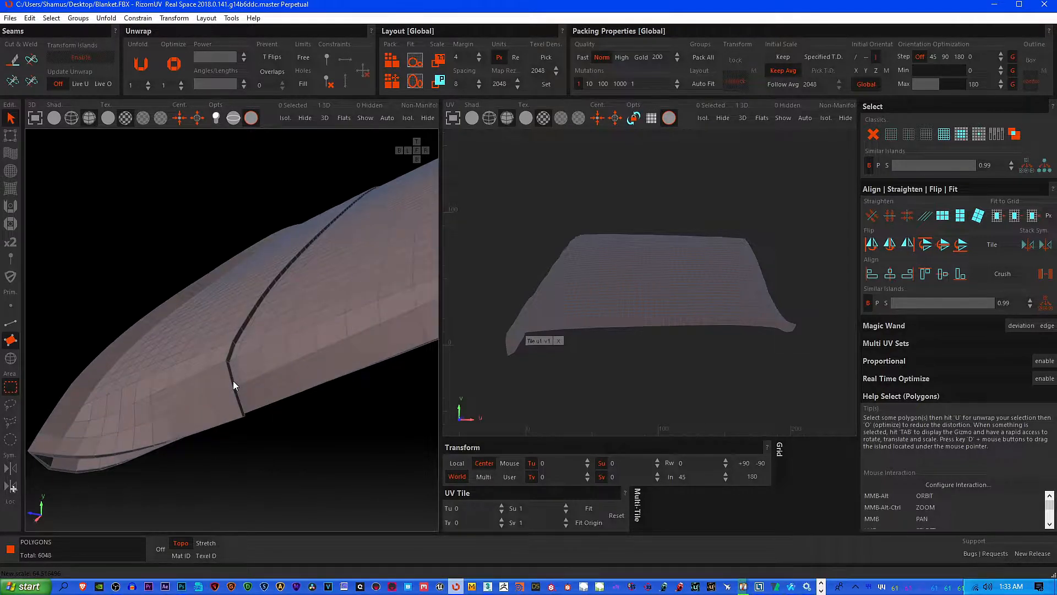
scroll(273, 362, "down", 5)
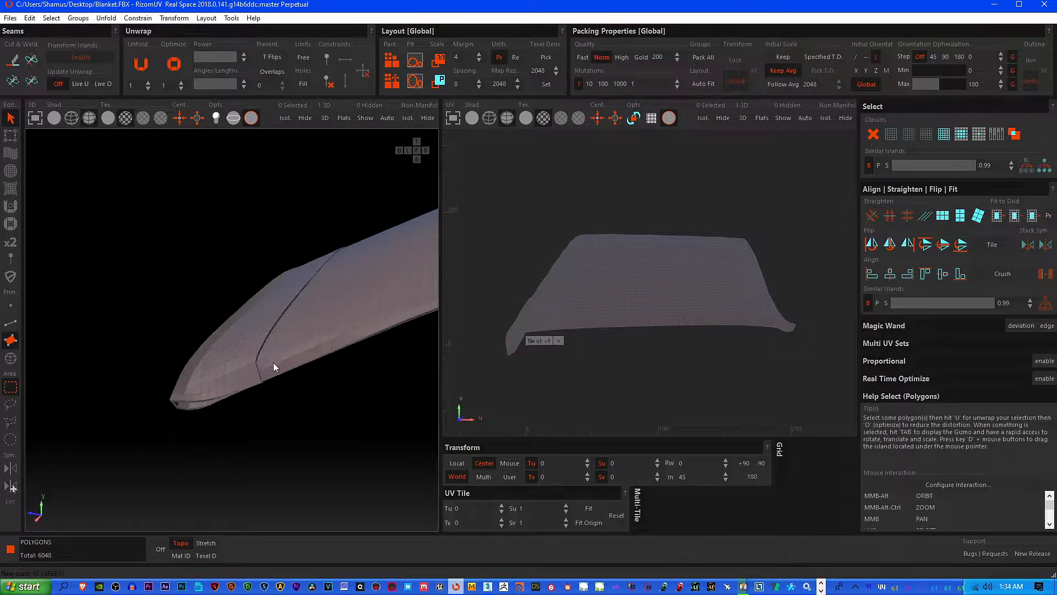
scroll(273, 362, "down", 3)
mouse_move(321, 366)
middle_mouse_down()
mouse_move(273, 379)
mouse_move(288, 383)
mouse_move(374, 338)
mouse_move(266, 397)
mouse_move(322, 384)
mouse_move(282, 399)
mouse_move(316, 361)
mouse_move(323, 369)
mouse_move(321, 351)
middle_mouse_up()
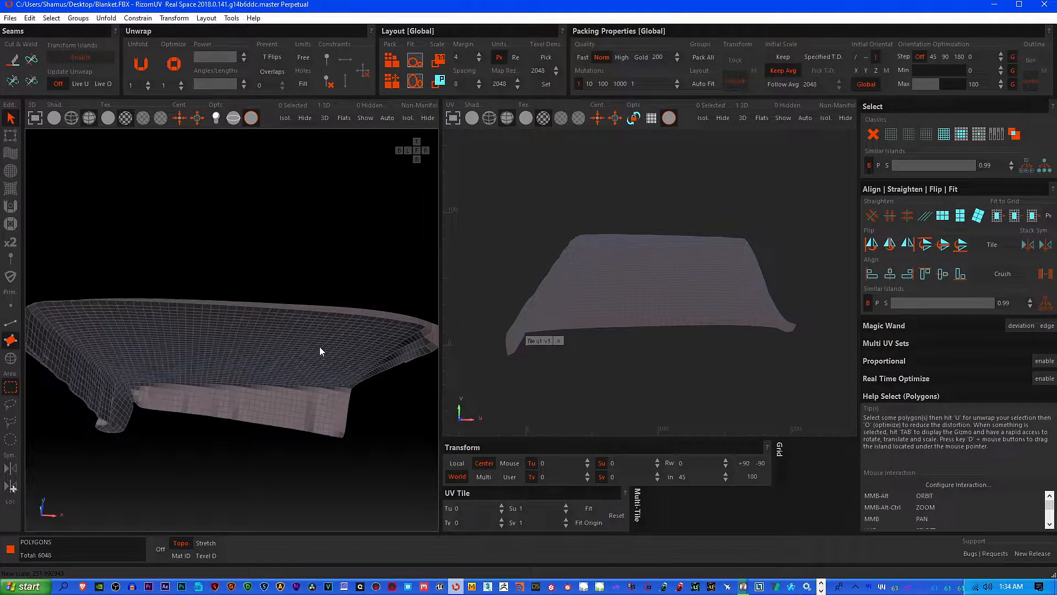
middle_click_drag(248, 363, 251, 374, "alt")
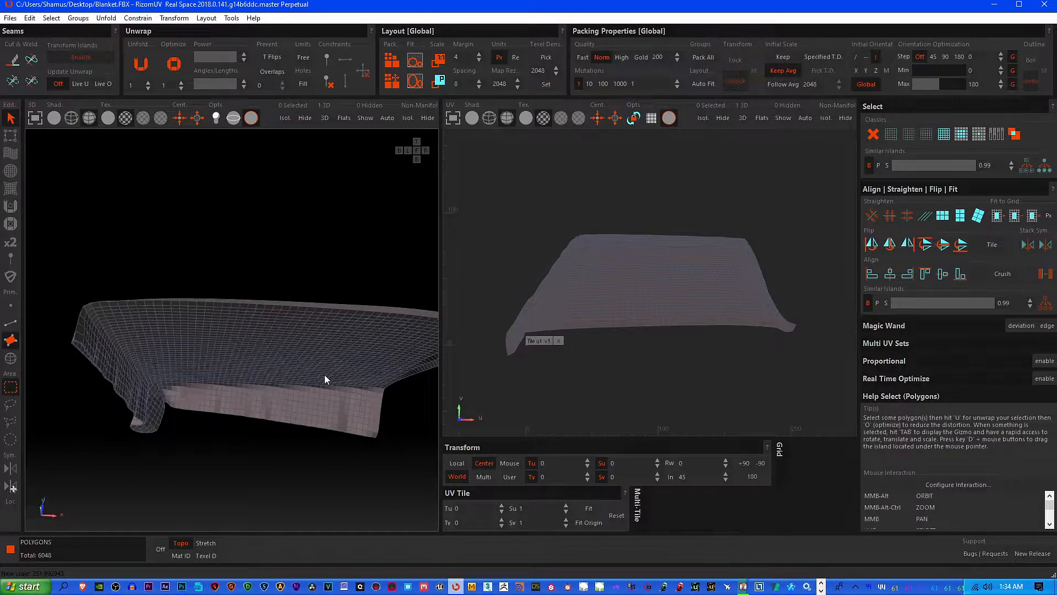
middle_click_drag(339, 363, 322, 416, "alt")
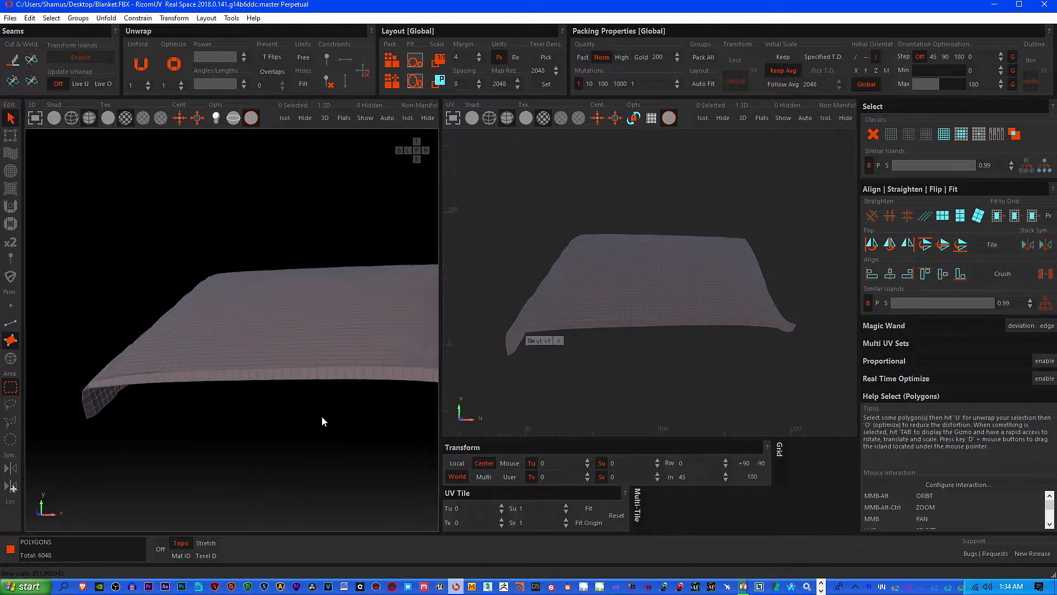
middle_click_drag(269, 437, 382, 452, "alt")
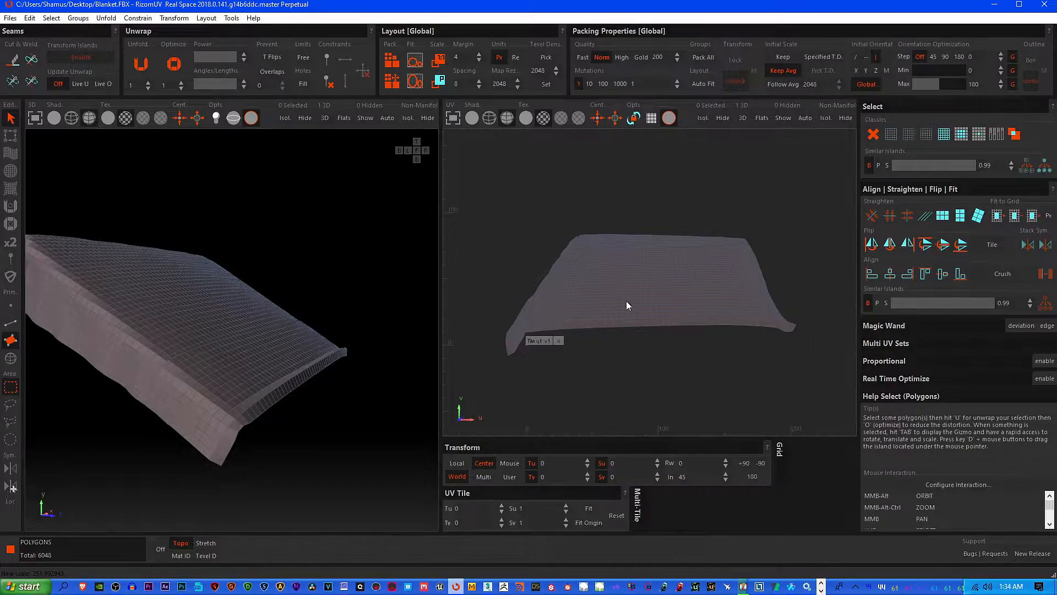
scroll(617, 268, "down", 2)
middle_click_drag(202, 385, 415, 382)
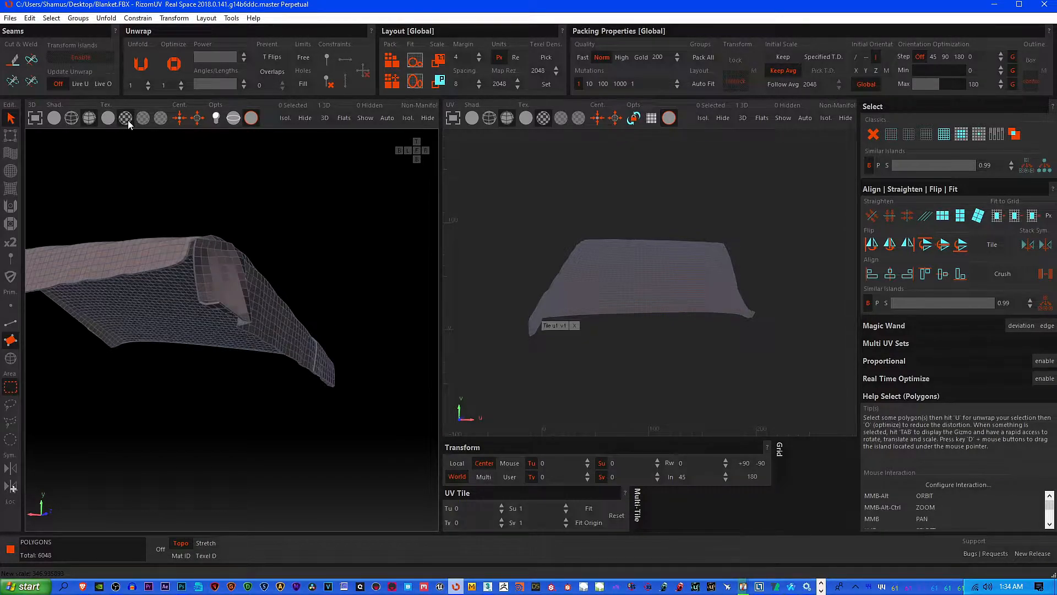
Switch to edge selection mode and select the edge loops bordering the blanket's thin rim at the folded corner
left_click(52, 18)
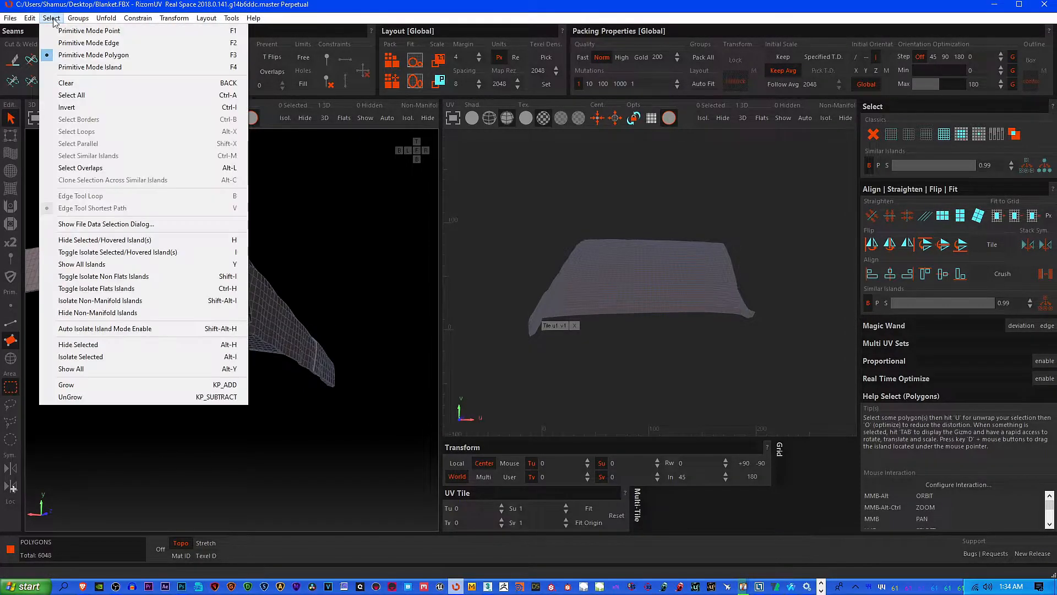
left_click(79, 43)
scroll(195, 249, "up", 5)
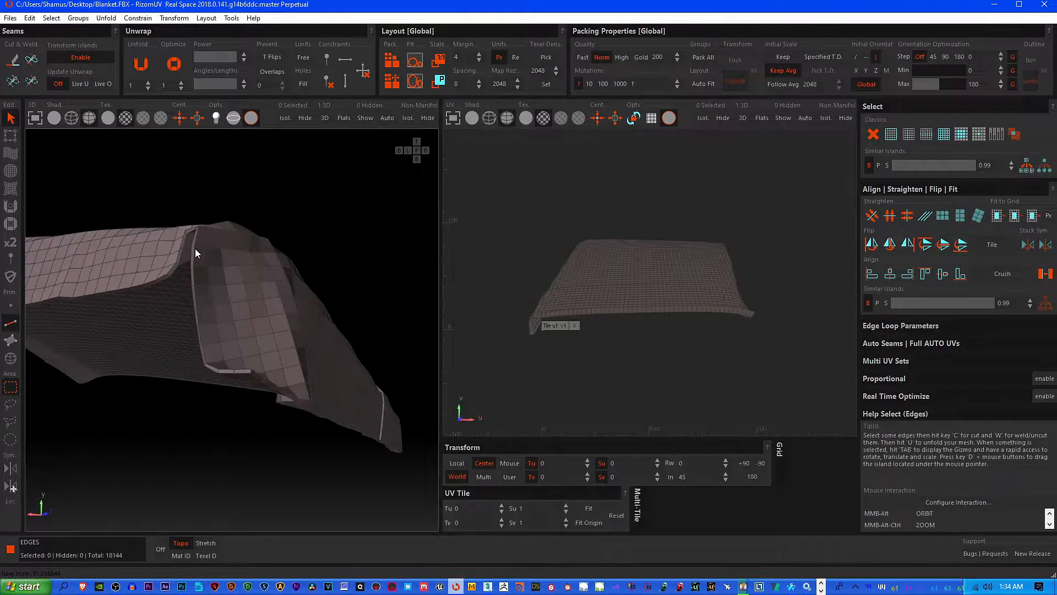
middle_click_drag(195, 249, 214, 244, "alt")
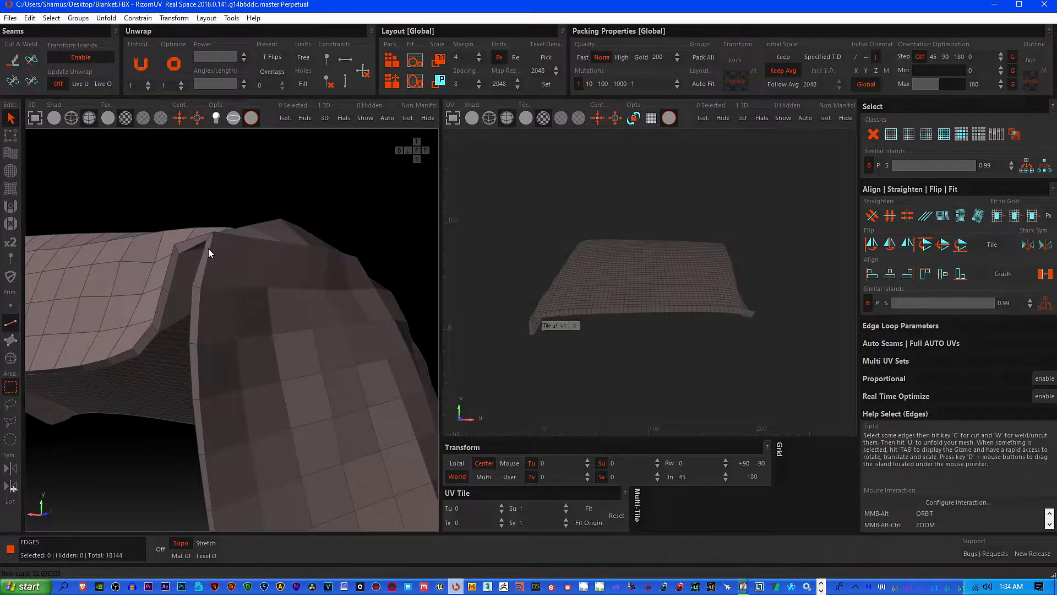
double_click(210, 249)
double_click(203, 253, "shift")
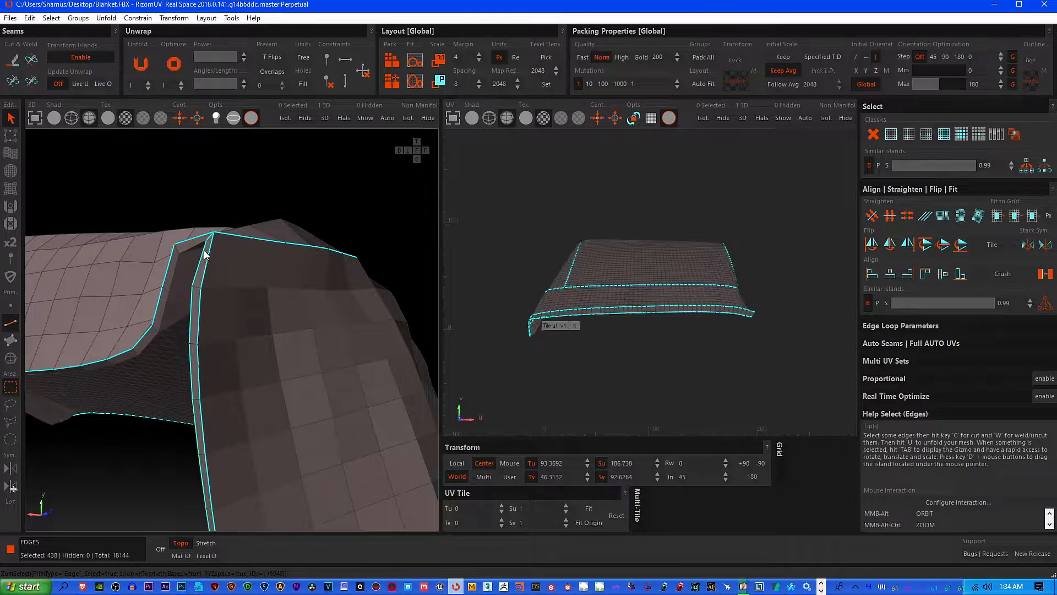
double_click(192, 250, "shift")
Add the unselected rim edge loops along the blanket's underside to the selection
mouse_move(192, 251)
middle_mouse_down("ctrl+alt")
mouse_move(153, 374)
mouse_move(140, 330)
mouse_move(281, 321)
middle_mouse_up("ctrl+alt")
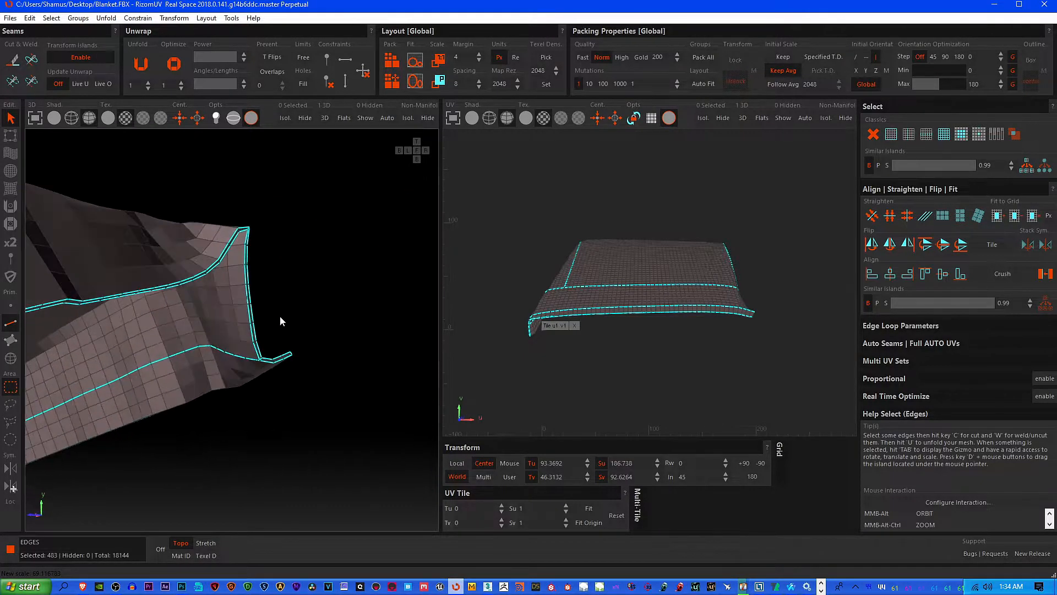
mouse_move(132, 317)
middle_mouse_down("alt")
mouse_move(244, 311)
mouse_move(220, 321)
mouse_move(252, 261)
middle_mouse_up("alt")
scroll(252, 261, "up", 3)
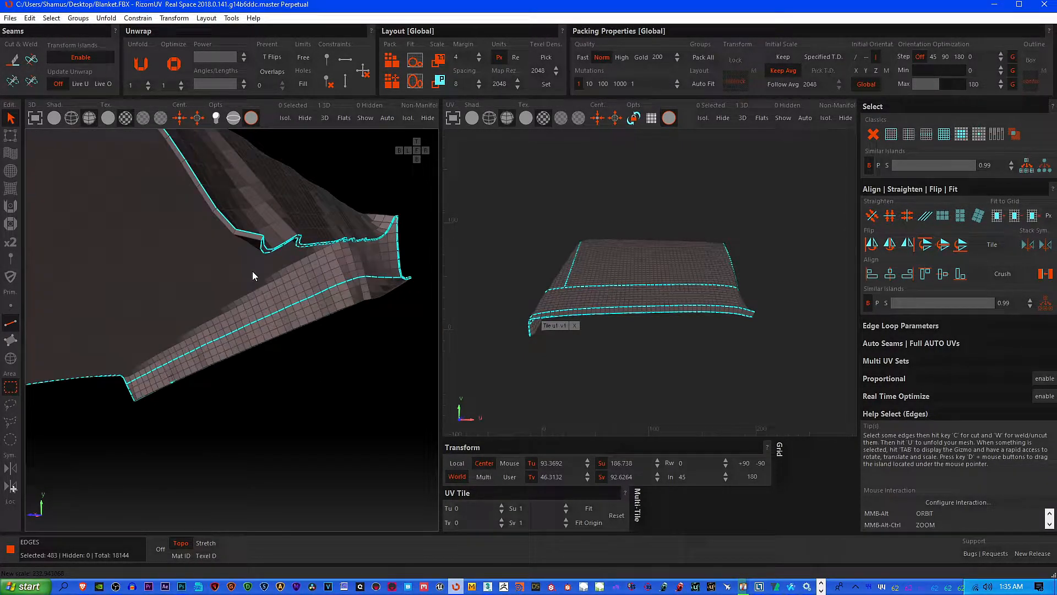
double_click(251, 241, "shift")
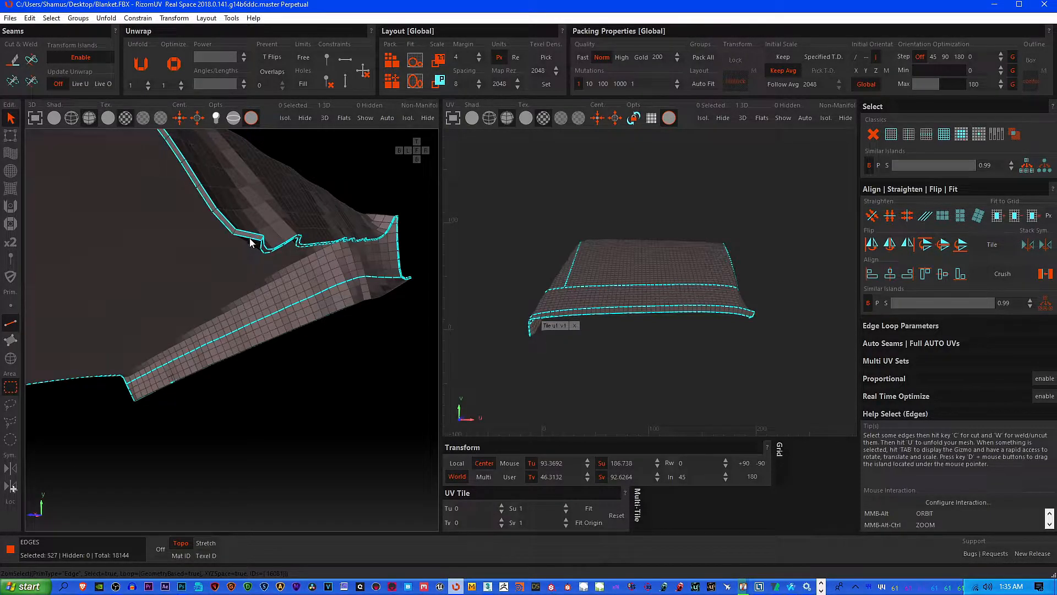
scroll(206, 256, "down", 3)
middle_click_drag(206, 256, 245, 269, "alt")
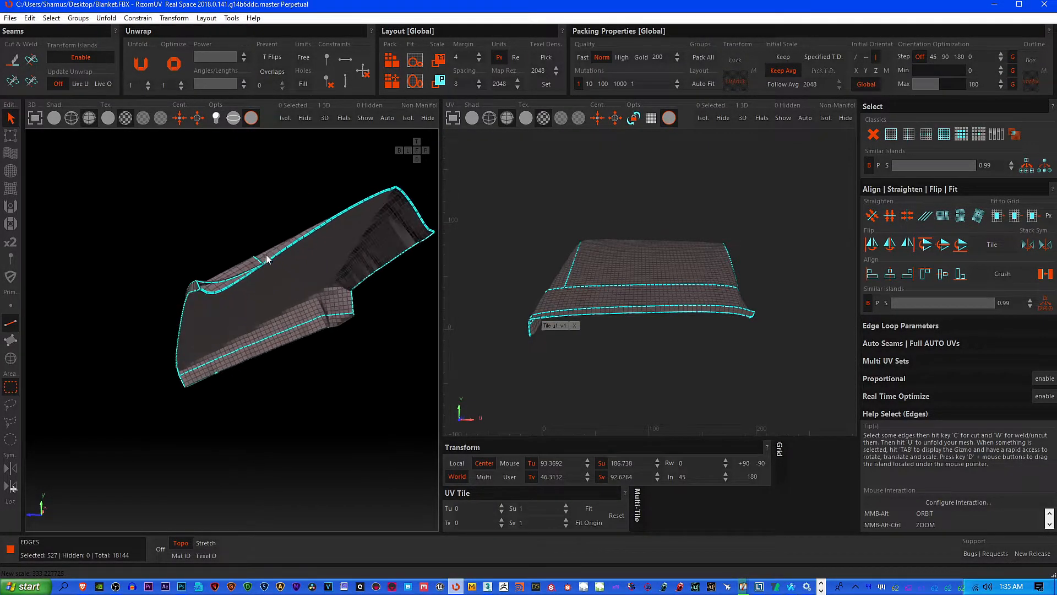
scroll(266, 257, "up", 5)
double_click(253, 273, "shift")
scroll(186, 310, "down", 5)
middle_click_drag(186, 310, 264, 306, "alt")
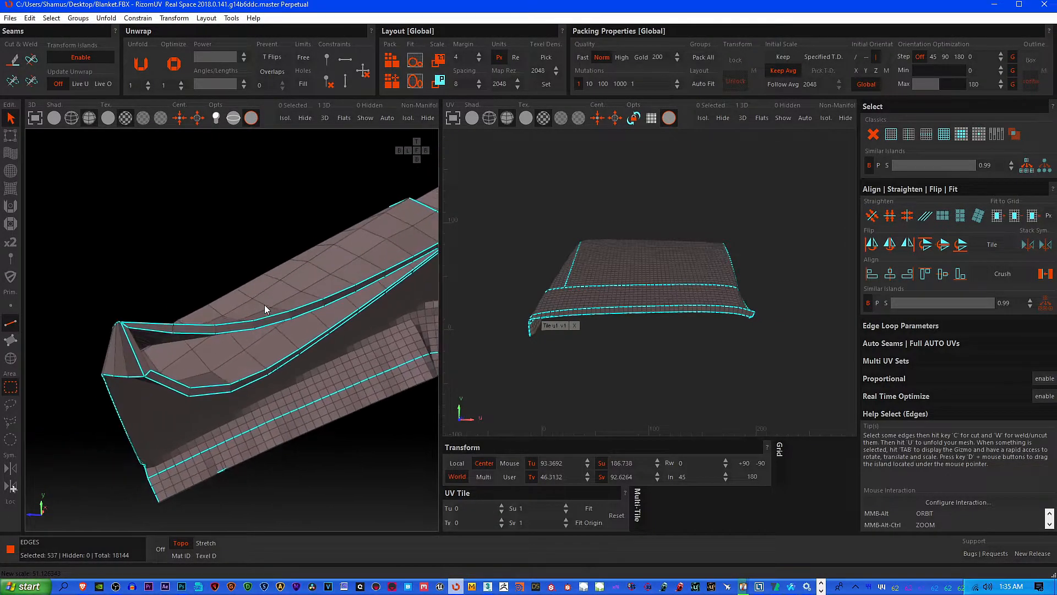
Add the missing inner rim edge at the corner flap and deselect the short diagonal edges crossing the rim's corners
scroll(125, 324, "up", 5)
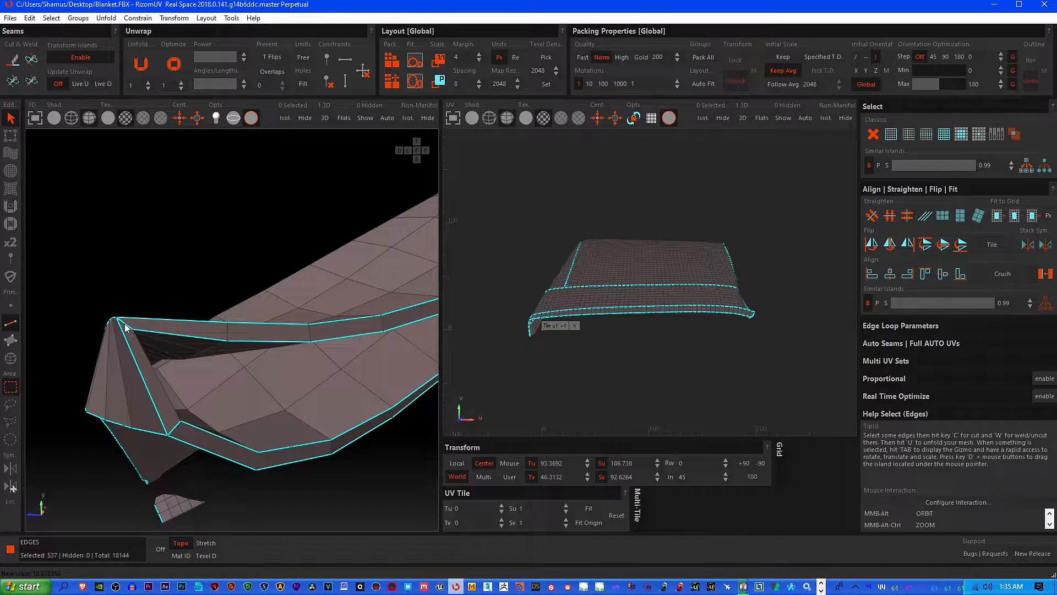
scroll(125, 328, "up", 3)
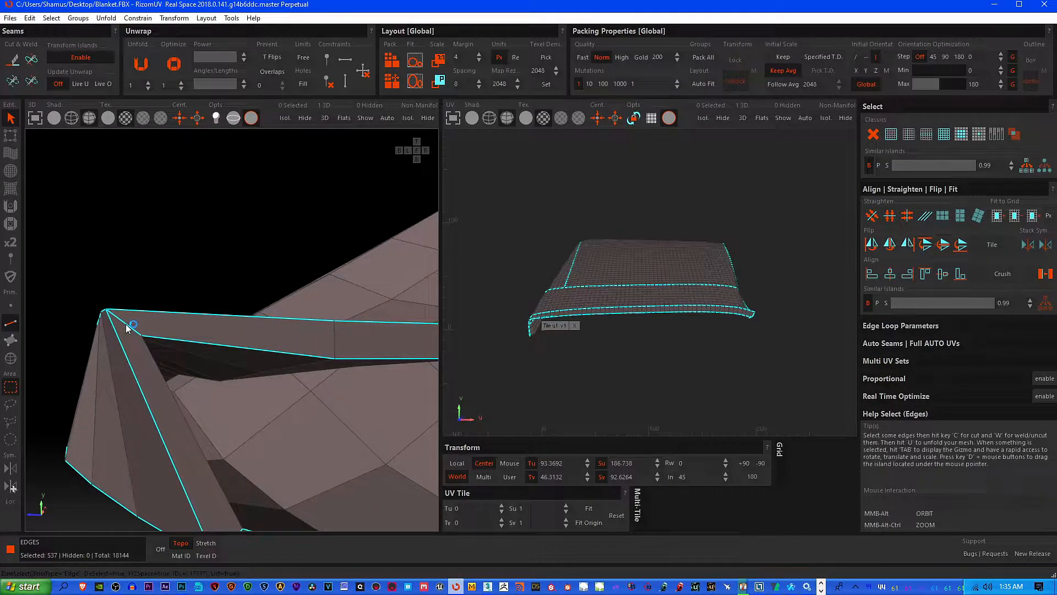
left_click(152, 358, "ctrl")
left_click(152, 358, "shift")
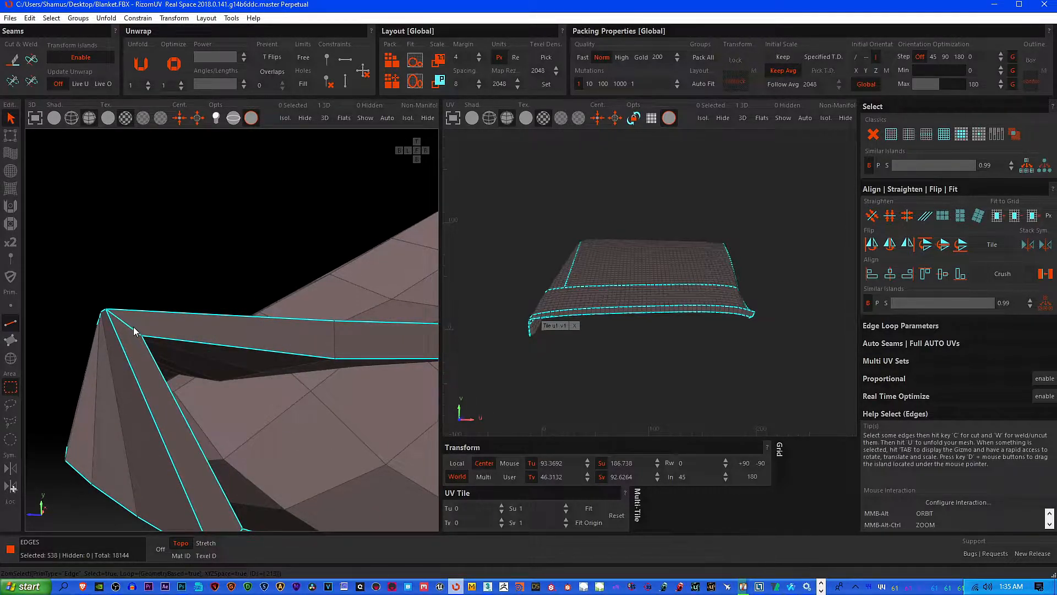
scroll(150, 357, "down", 3)
middle_click_drag(257, 413, 203, 413, "alt")
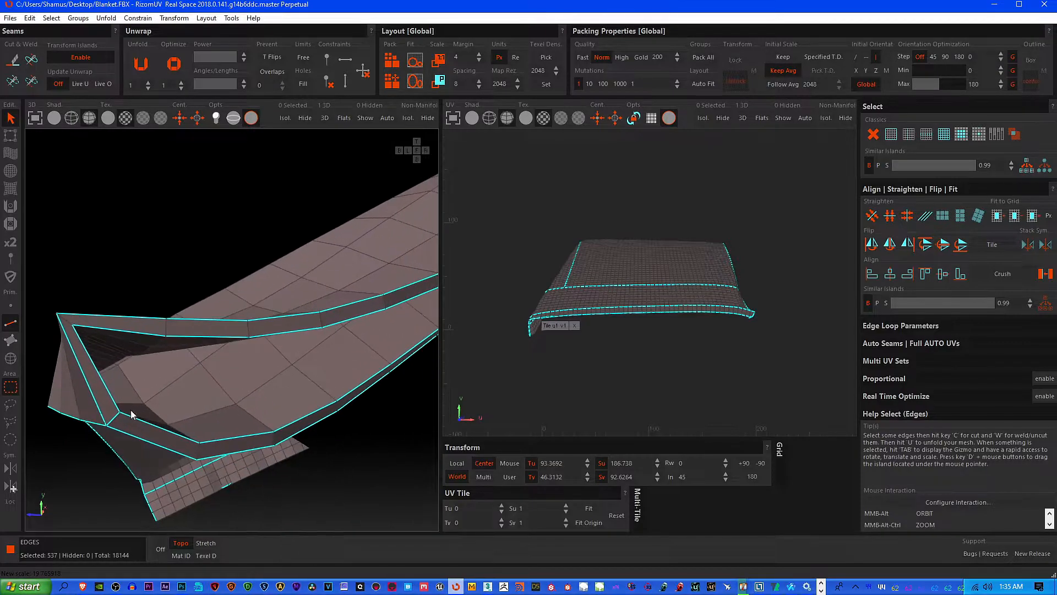
left_click(115, 421, "ctrl")
middle_click_drag(114, 417, 276, 432, "alt")
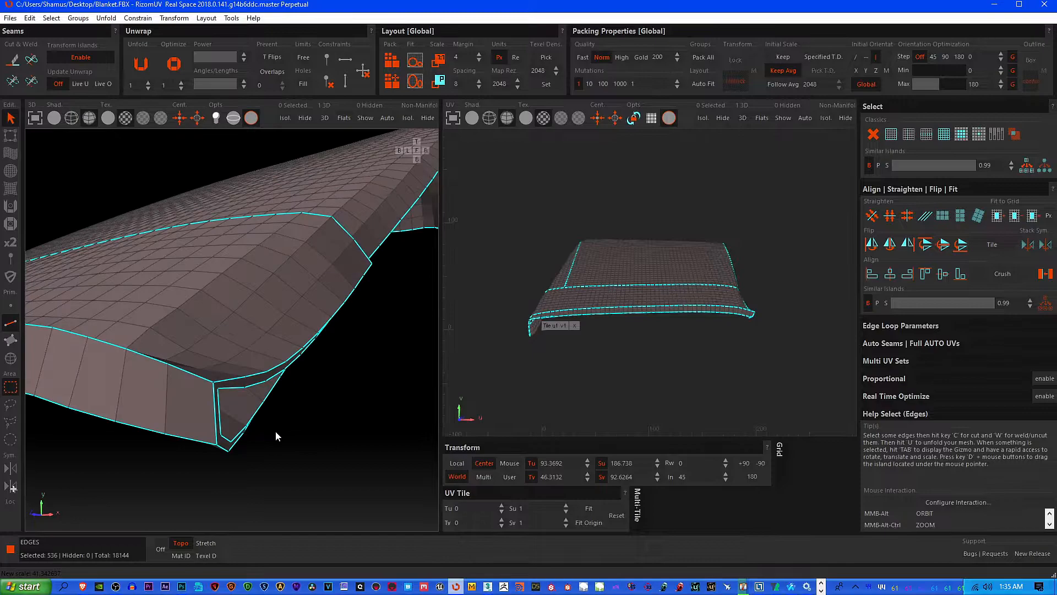
Deselect one end of the two parallel edge loops along the blanket's front hem
middle_click_drag(172, 418, 279, 353, "alt")
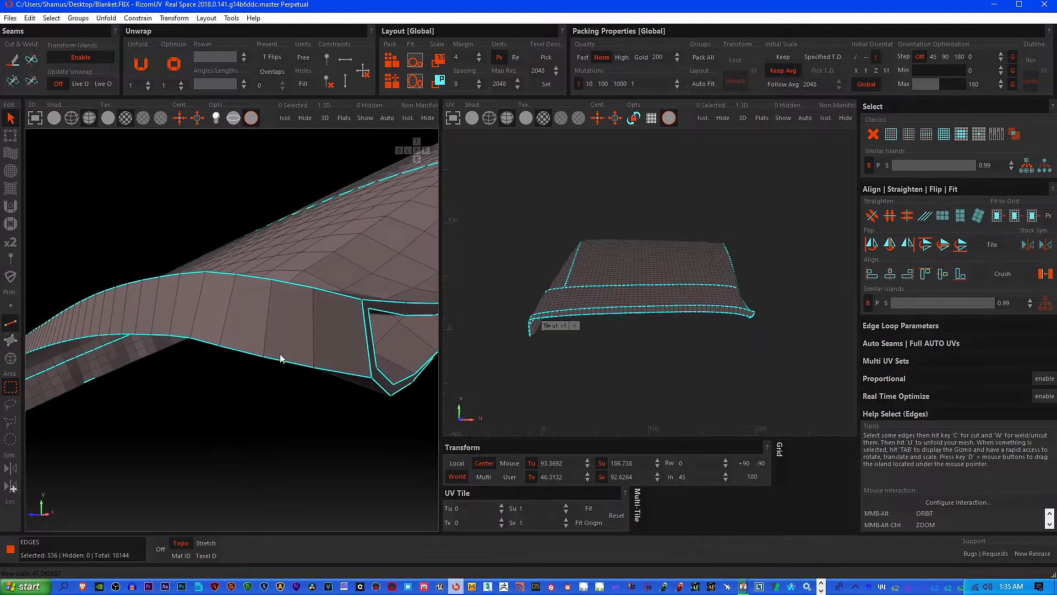
left_click_drag(235, 259, 333, 388)
middle_click_drag(319, 386, 190, 311, "alt")
left_click_drag(189, 311, 340, 434)
middle_click_drag(204, 395, 236, 365, "alt")
left_click_drag(184, 328, 297, 390)
middle_click_drag(282, 395, 193, 338, "alt")
left_click_drag(185, 313, 230, 353)
middle_click_drag(184, 415, 351, 407, "alt")
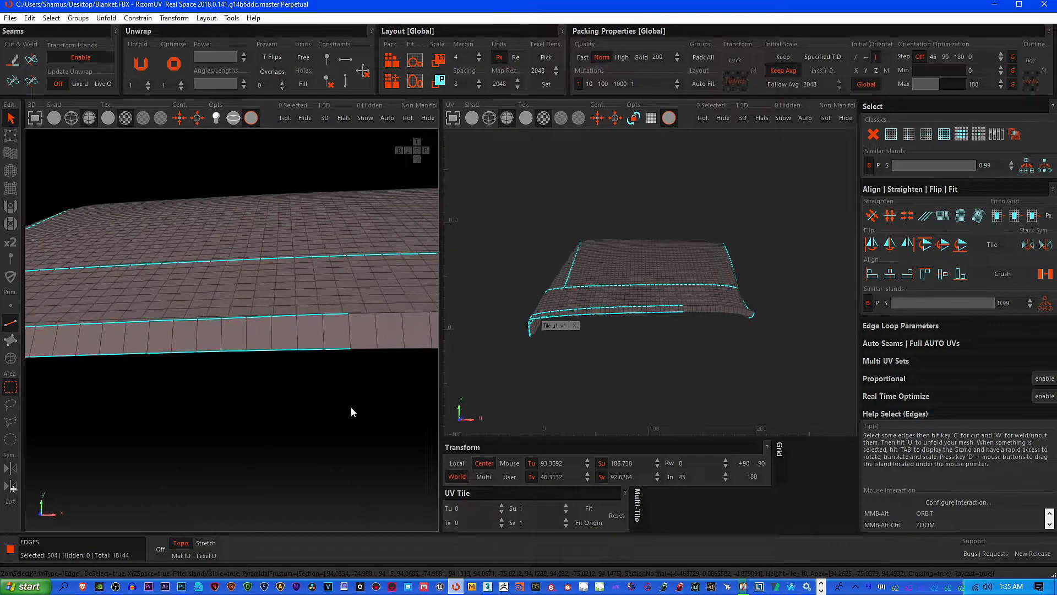
Deselect the middle stretch of the two front hem edge loops, working toward the opposite corner
left_click_drag(299, 339, 373, 388)
middle_click_drag(373, 388, 328, 371, "alt")
left_click_drag(308, 340, 379, 385)
middle_click_drag(349, 406, 303, 358, "alt")
left_click_drag(299, 337, 407, 382)
mouse_move(407, 381)
middle_mouse_down("alt")
mouse_move(256, 391)
mouse_move(312, 356)
middle_mouse_up("alt")
mouse_move(262, 308)
left_mouse_down()
mouse_move(388, 368)
mouse_move(386, 376)
left_mouse_up()
middle_click_drag(349, 397, 314, 385, "alt")
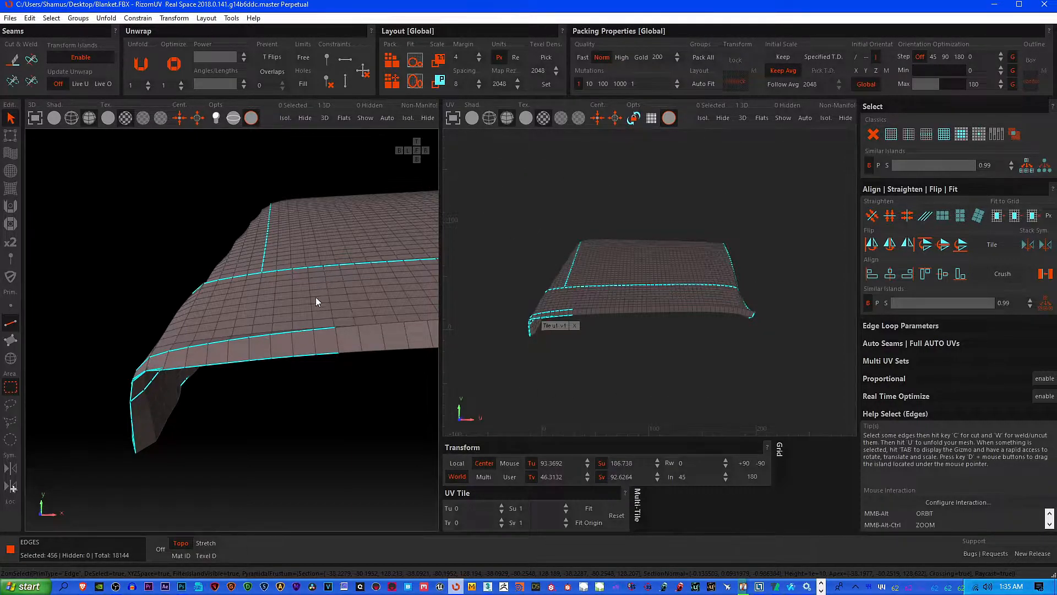
Deselect the last front hem edges around the corner flap, along with a short stretch of the neighbouring lengthwise loop
left_click_drag(248, 327, 345, 375)
middle_click_drag(300, 388, 421, 387, "alt")
middle_click_drag(237, 397, 456, 391)
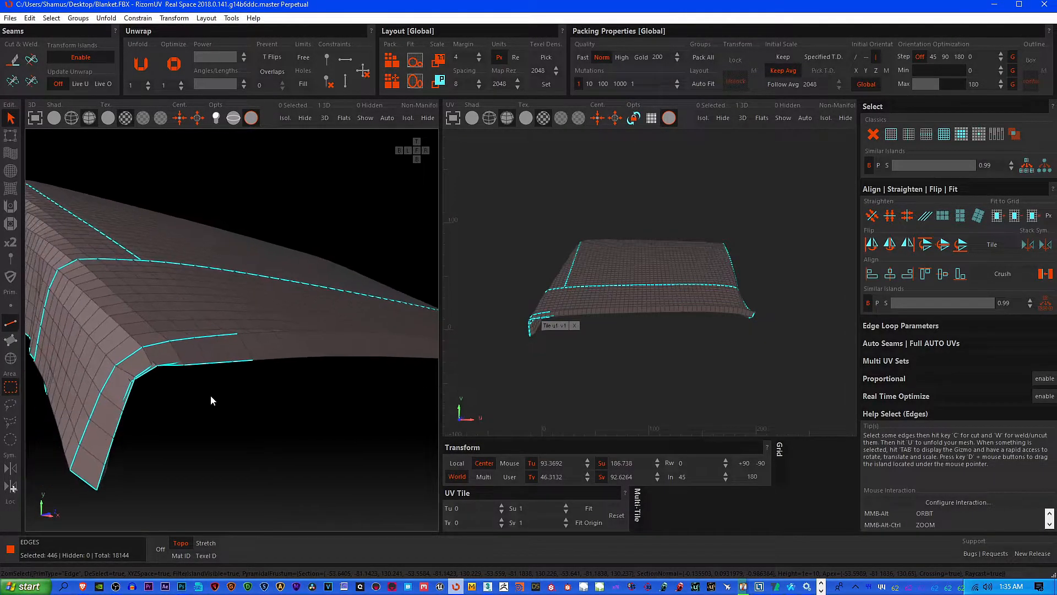
middle_click_drag(194, 388, 255, 299)
left_click_drag(144, 307, 218, 345)
left_click_drag(172, 248, 244, 316)
left_click_drag(224, 218, 324, 254)
middle_click_drag(323, 270, 319, 249, "alt")
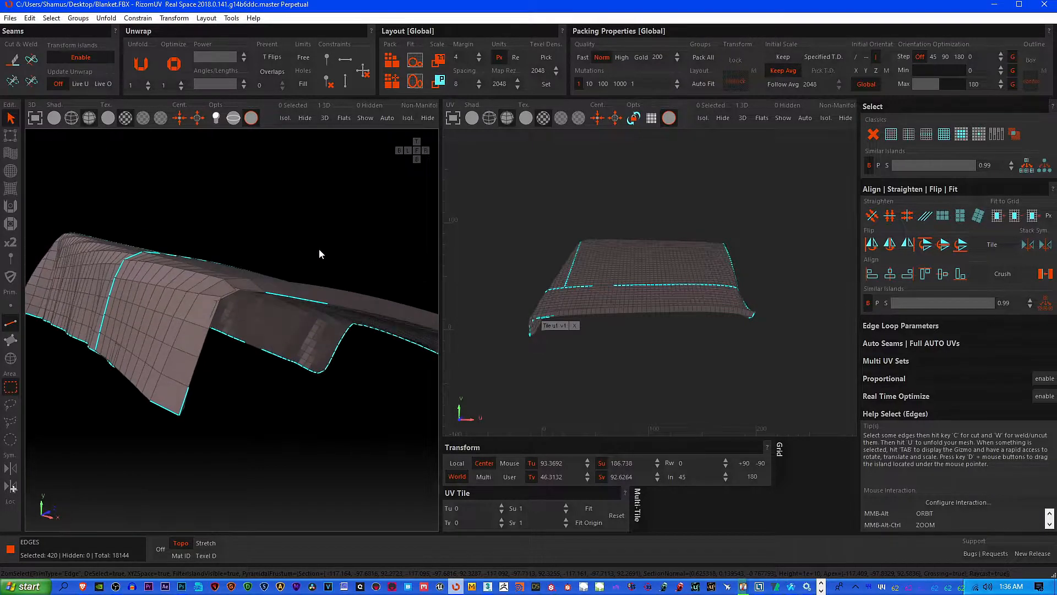
left_click_drag(253, 279, 324, 319)
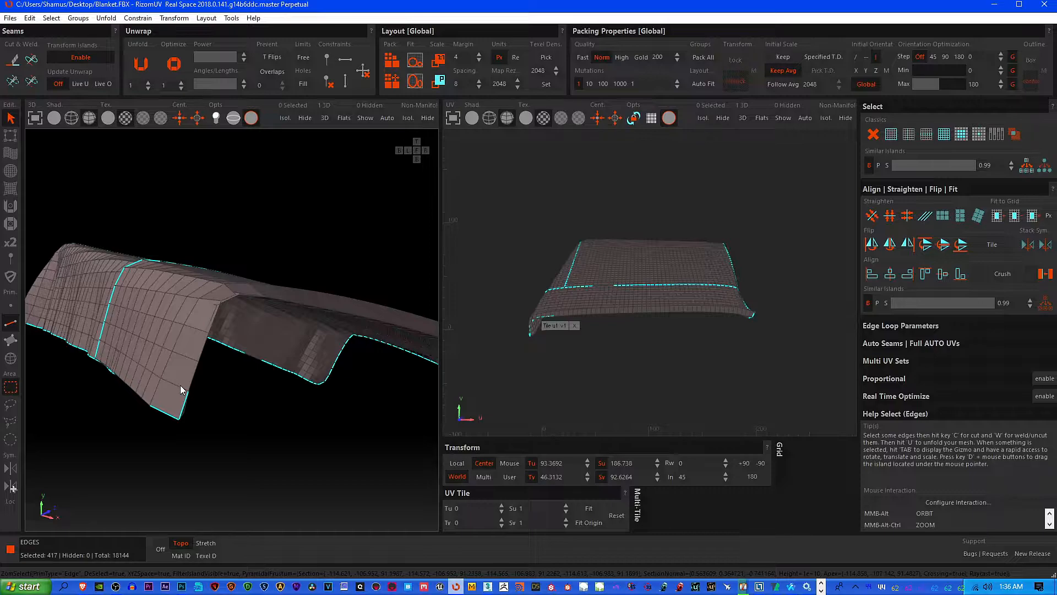
Select the rim edge loops again from the corner flap so both borders of the thin rim are included
middle_click_drag(202, 405, 253, 304, "alt")
scroll(219, 319, "up", 2)
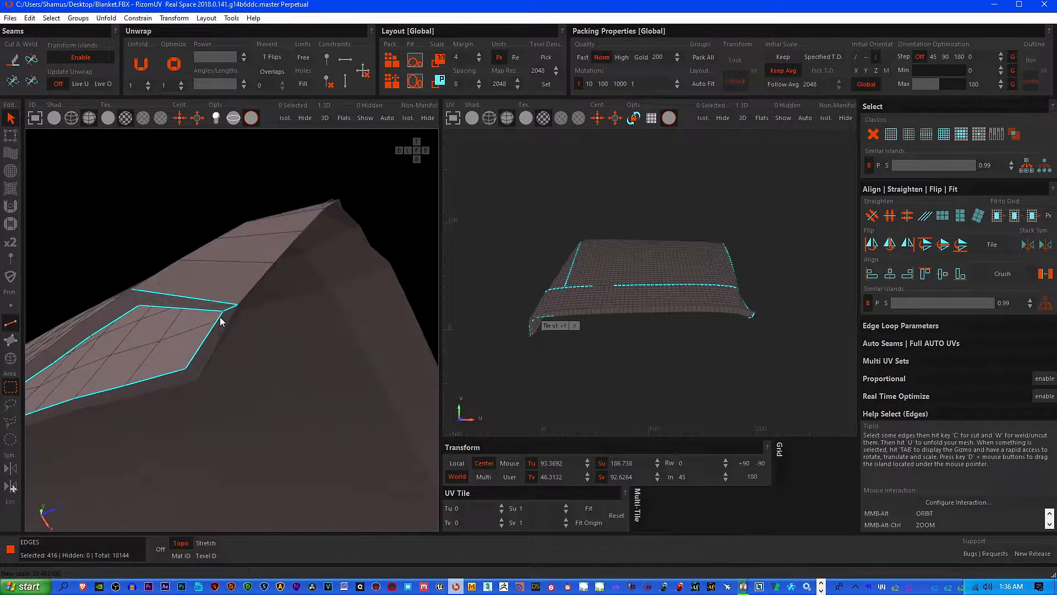
left_click(230, 310, "alt")
double_click(219, 325)
middle_click_drag(192, 350, 389, 319, "alt")
double_click(277, 256)
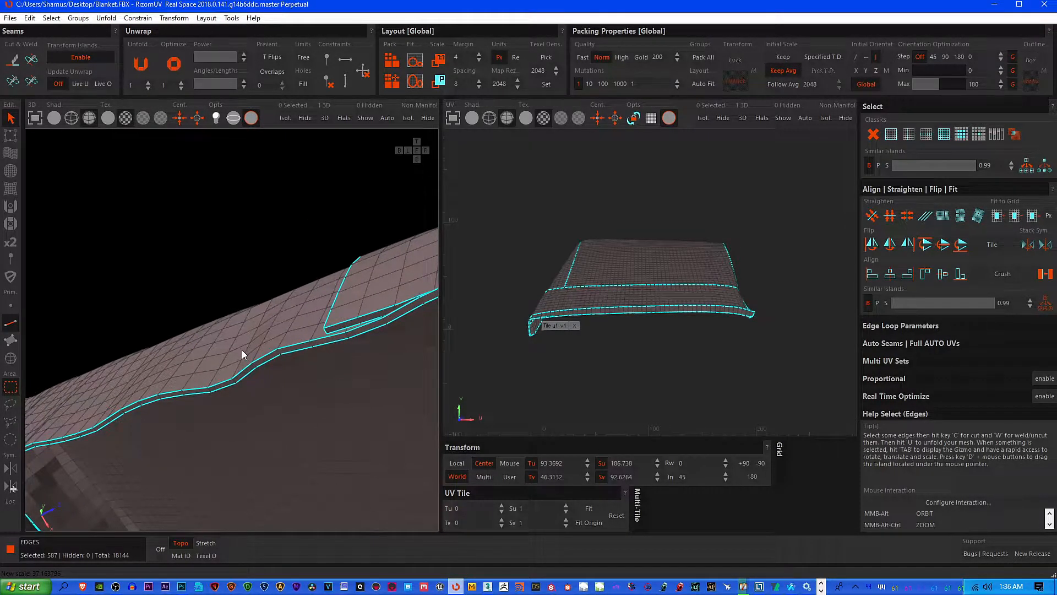
Deselect the edges connecting the lengthwise loop to the rim at the inner corner, including the stray edge beside them
scroll(242, 346, "up", 4)
scroll(250, 347, "up", 2)
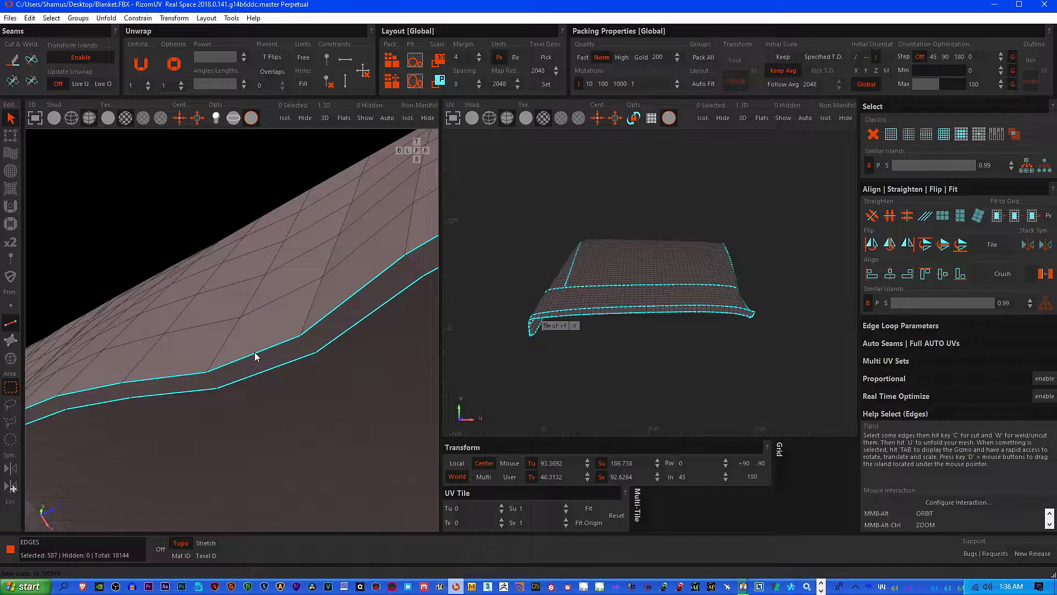
scroll(254, 352, "down", 7)
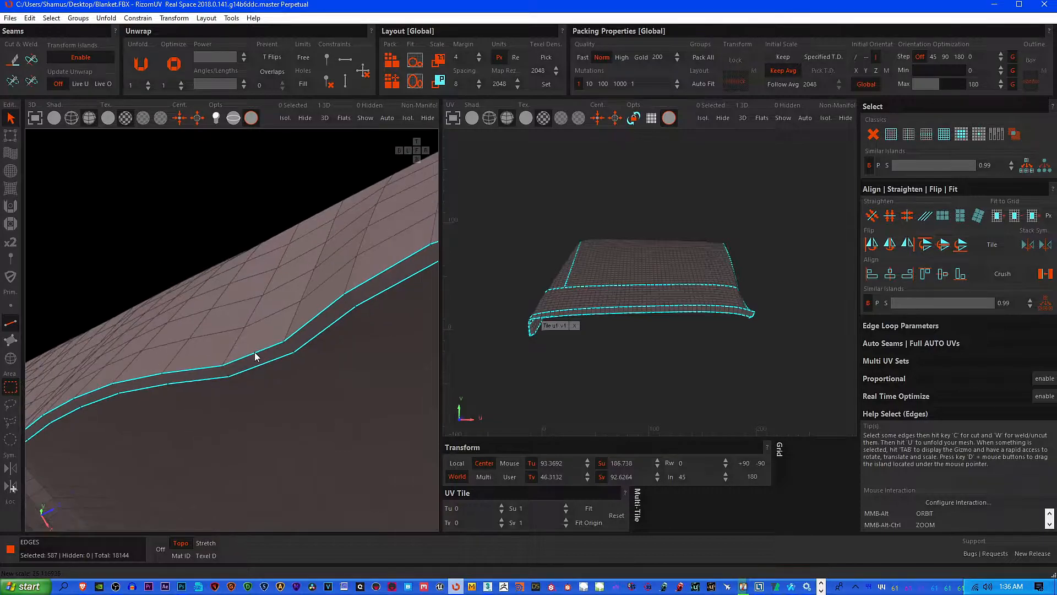
scroll(226, 415, "down", 1)
middle_click_drag(226, 415, 305, 245)
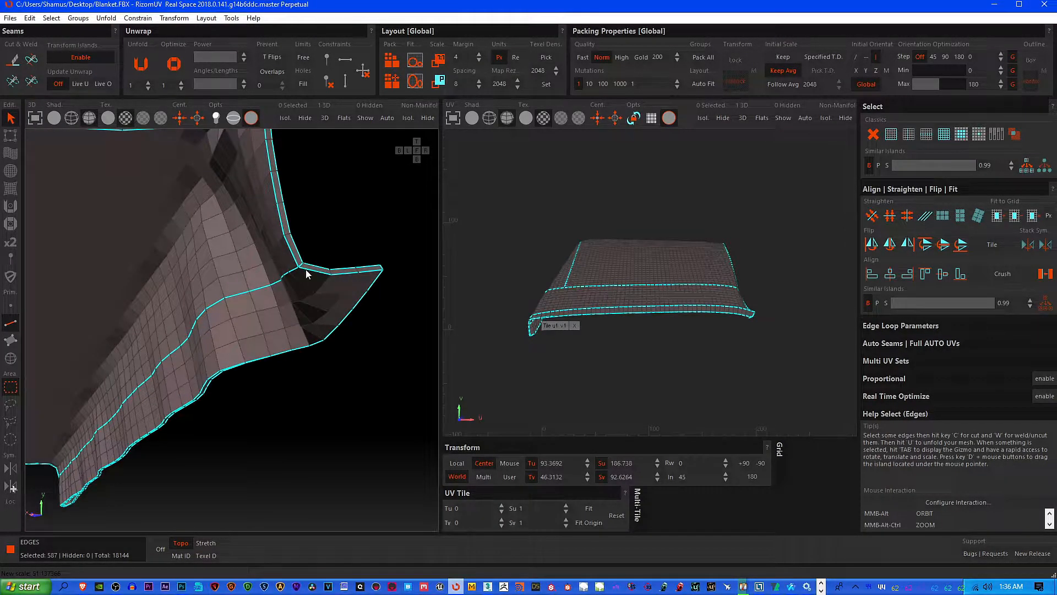
scroll(306, 274, "up", 3)
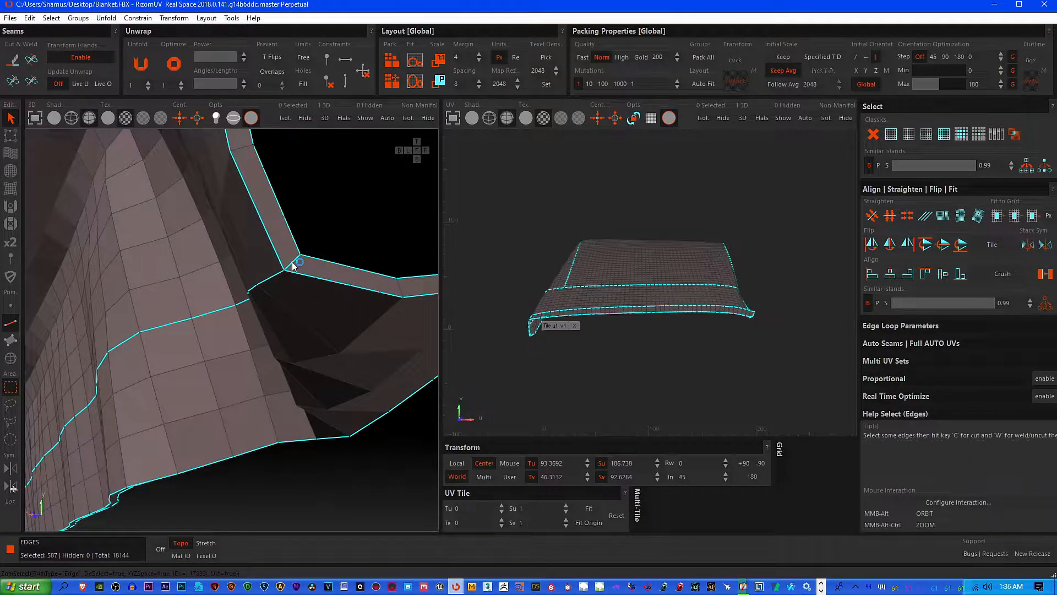
left_click(245, 286)
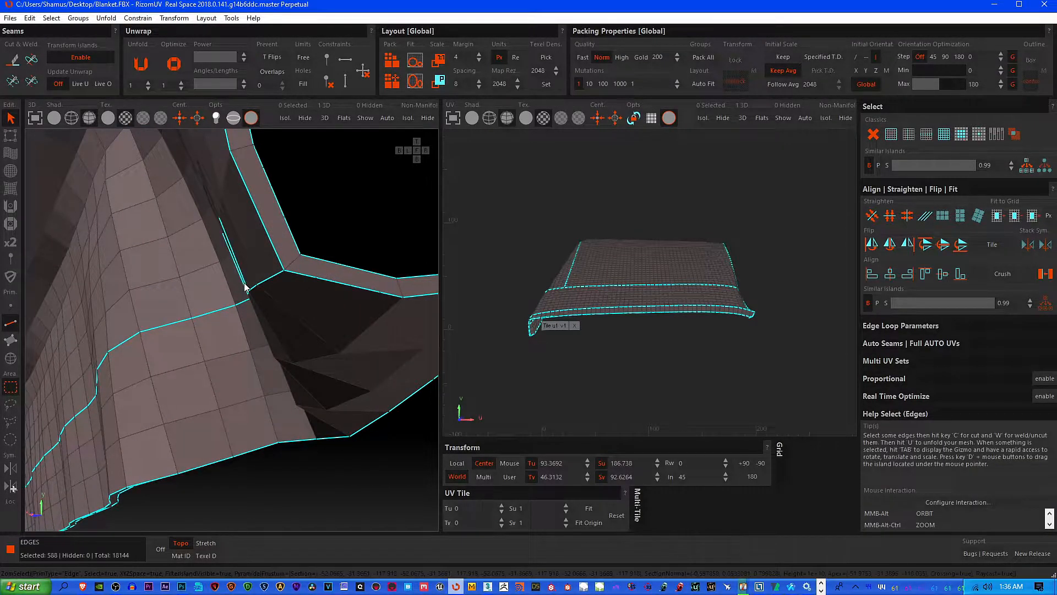
left_click_drag(210, 221, 262, 319, "ctrl")
left_click(273, 243)
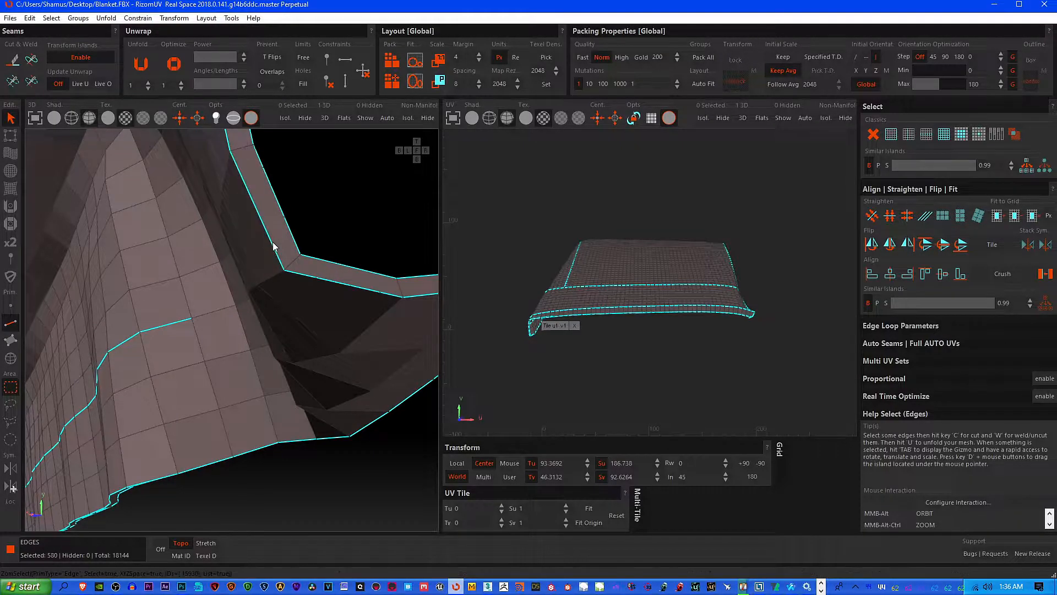
Deselect the lengthwise loop across the nearer part of the hanging side flap, keeping its hem border selected
middle_click_drag(236, 298, 435, 263, "alt")
left_click_drag(232, 293, 373, 342, "ctrl")
middle_click_drag(259, 392, 238, 183, "alt")
left_click_drag(230, 188, 388, 244, "ctrl")
middle_click_drag(260, 253, 304, 234, "alt")
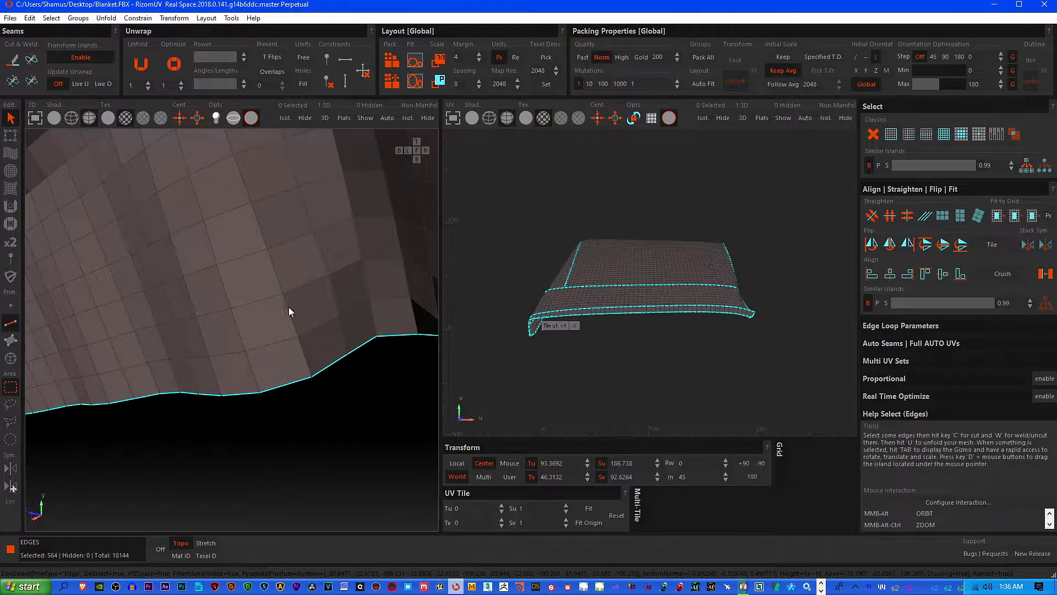
Deselect the remaining stretch of the lengthwise loop up to the far end of the hanging side flap
scroll(286, 308, "down", 5)
middle_click_drag(160, 325, 232, 241)
left_click_drag(218, 198, 282, 200, "ctrl")
left_click_drag(244, 167, 270, 190, "ctrl")
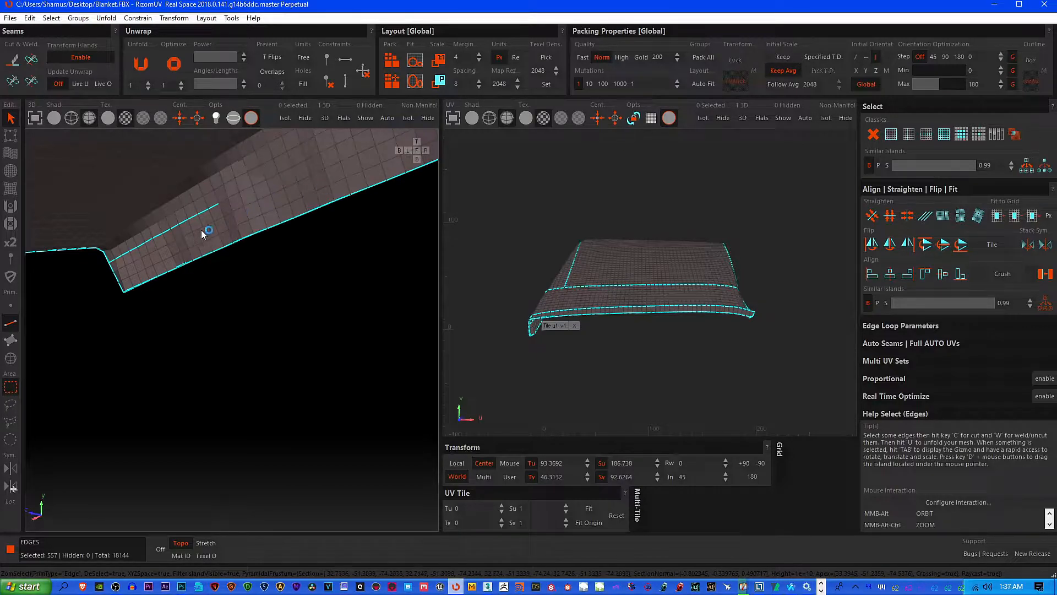
left_click_drag(109, 252, 171, 268, "ctrl")
scroll(226, 255, "down", 2)
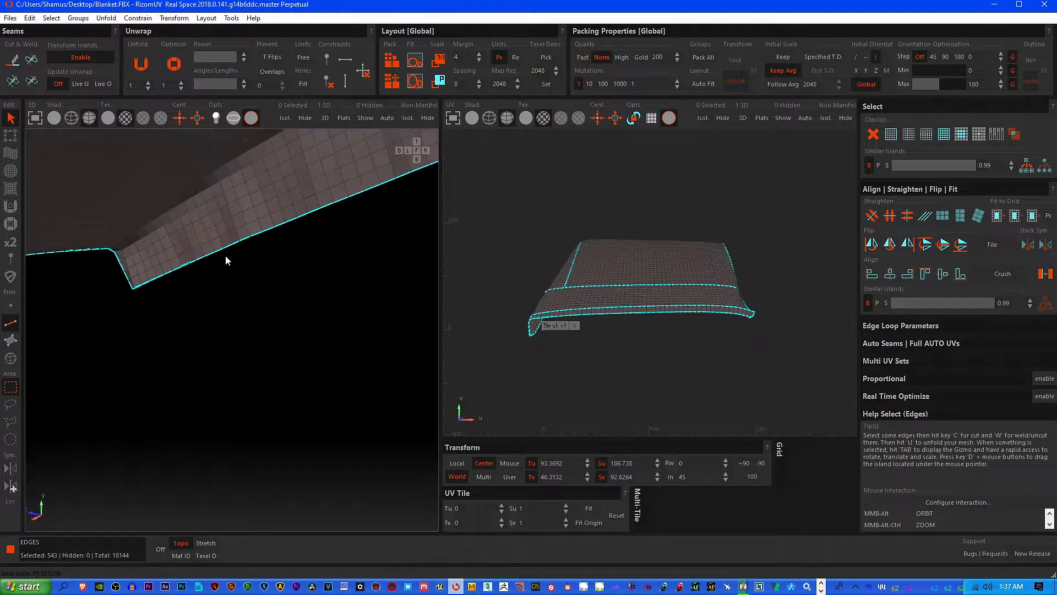
Deselect stray edges along the side flap's lower hem and check the rim borders at its corner
scroll(187, 264, "up", 8)
left_click(208, 268, "ctrl")
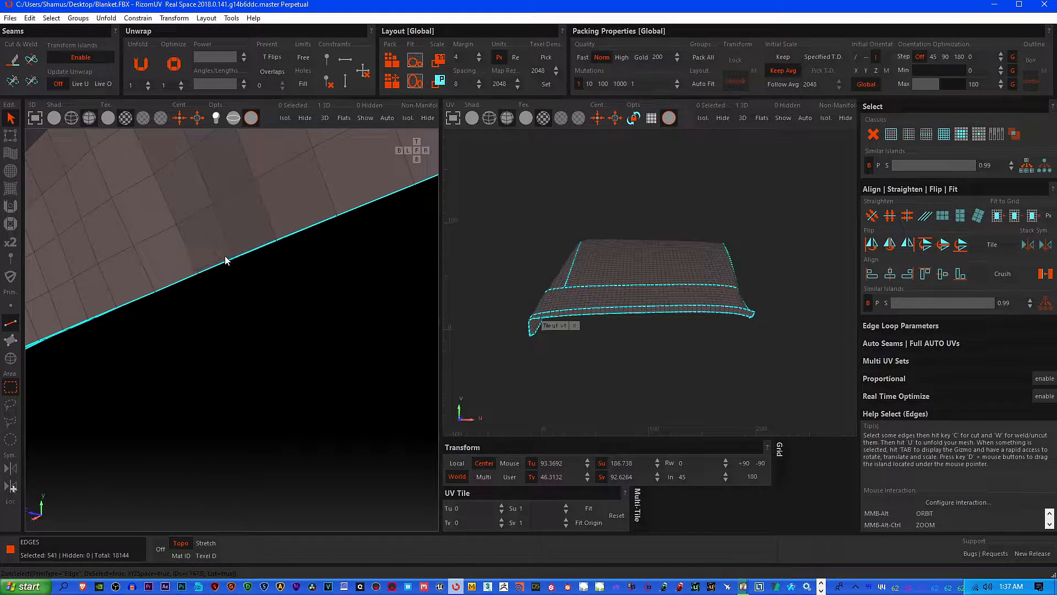
scroll(226, 260, "down", 2)
scroll(104, 311, "up", 3)
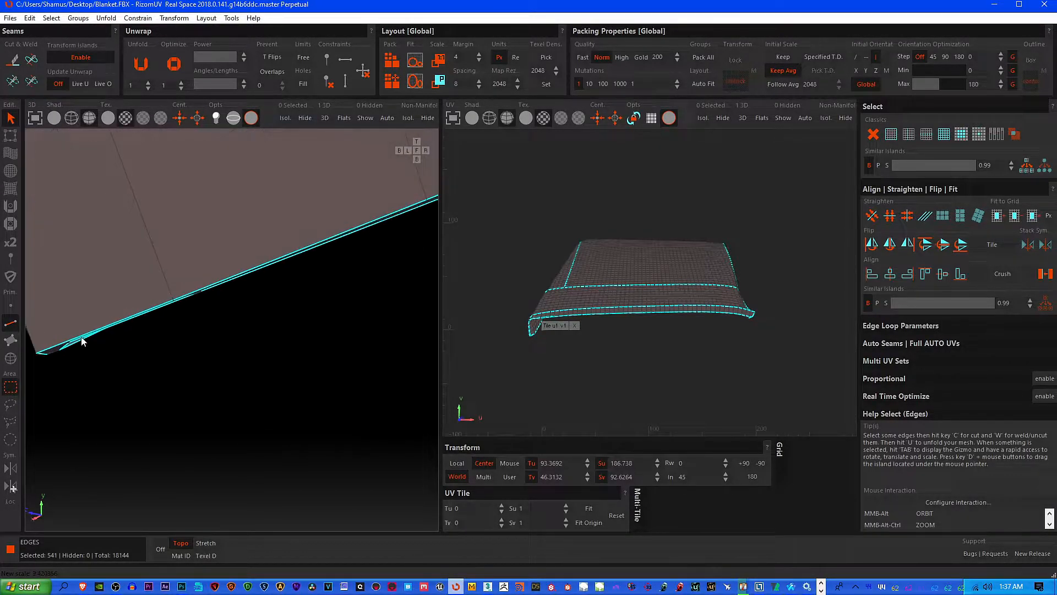
scroll(83, 314, "up", 5)
scroll(86, 302, "down", 2)
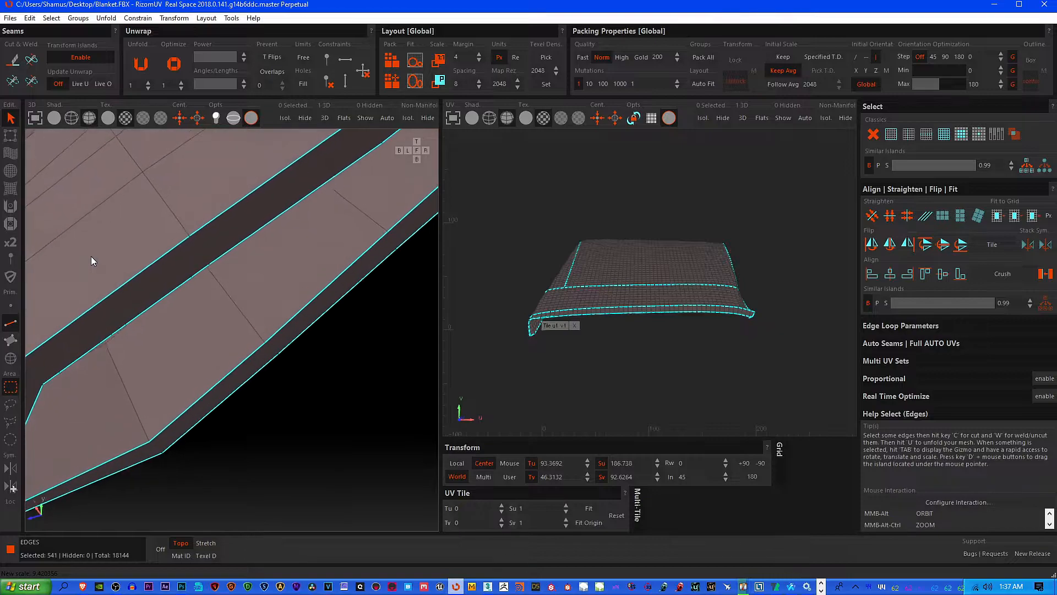
scroll(156, 353, "down", 1)
scroll(182, 331, "down", 6)
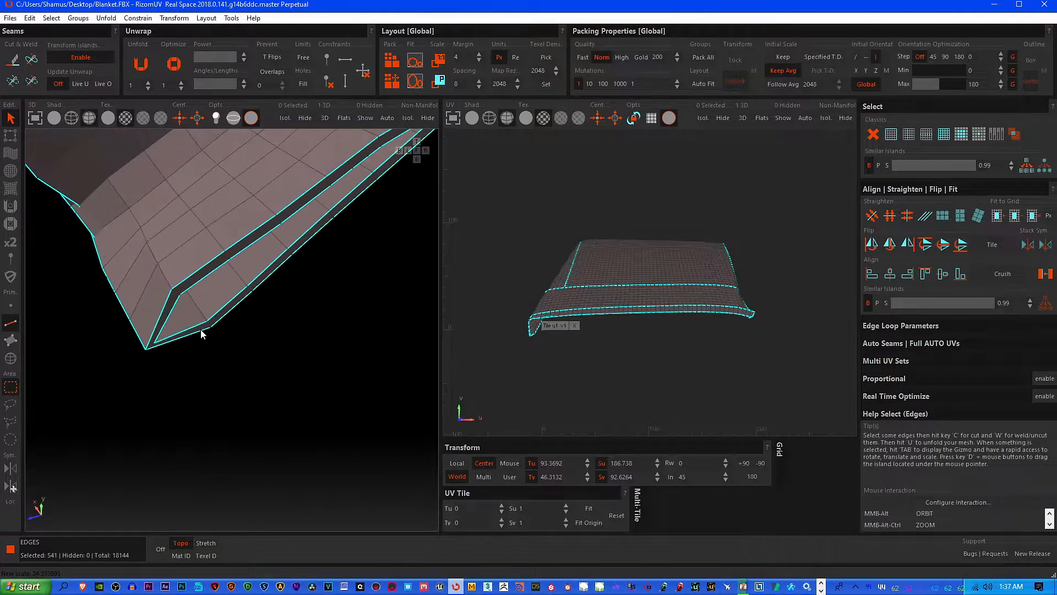
Deselect the extra loop edges crossing the end of the corner flap beside the front hem
middle_click_drag(183, 329, 430, 355, "alt")
left_click_drag(286, 257, 326, 292, "alt")
middle_click_drag(327, 293, 319, 253, "alt")
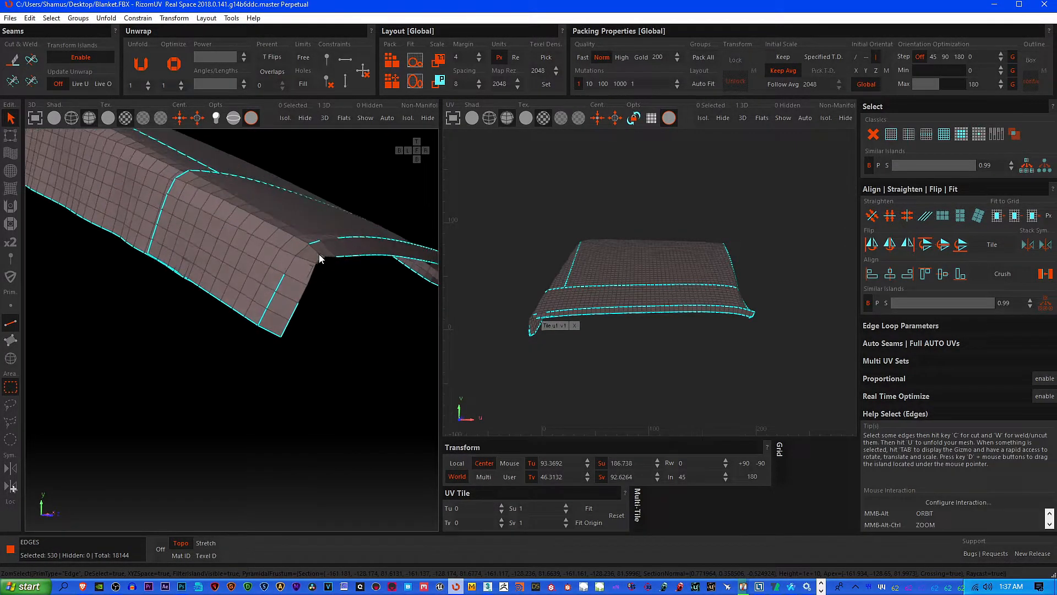
left_click_drag(349, 260, 349, 260, "alt")
Deselect the two parallel front hem loops from the corner flap to about the middle of the front
middle_click_drag(356, 261, 137, 253, "alt")
left_click_drag(107, 235, 239, 319, "alt")
middle_click_drag(239, 318, 130, 276, "alt")
left_click_drag(121, 266, 212, 319, "alt")
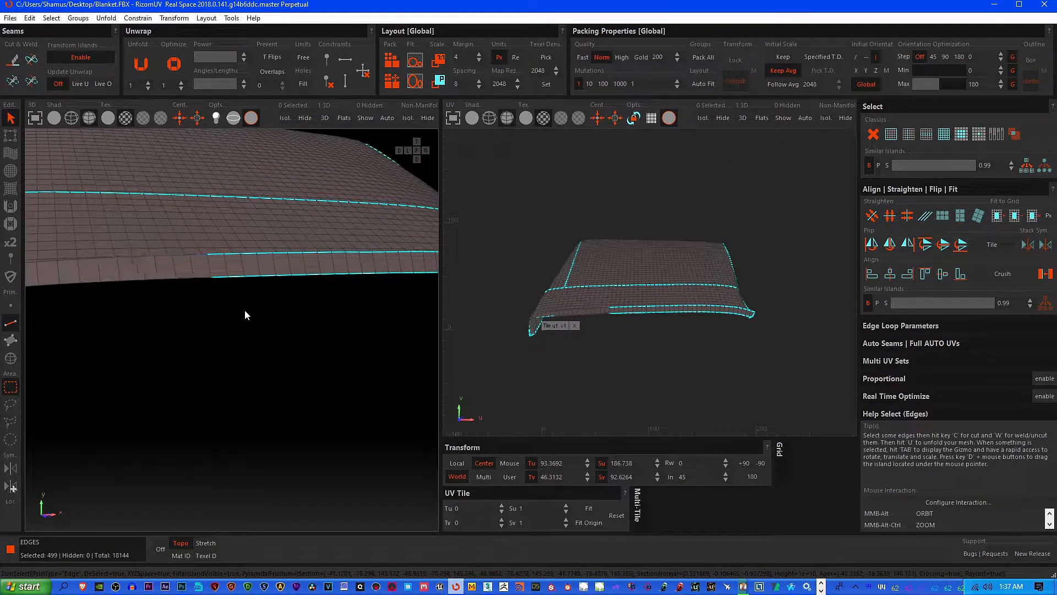
Deselect the other half of the parallel front hem loops through to the opposite corner
middle_click_drag(242, 309, 73, 238, "alt")
left_click_drag(71, 239, 198, 313, "alt")
left_click_drag(199, 242, 316, 308, "alt")
middle_click_drag(316, 308, 275, 308, "alt")
left_click_drag(205, 242, 309, 304, "alt")
middle_click_drag(308, 304, 216, 381, "alt")
left_click_drag(180, 163, 289, 252, "ctrl")
scroll(266, 262, "down", 3)
middle_click_drag(179, 315, 309, 384)
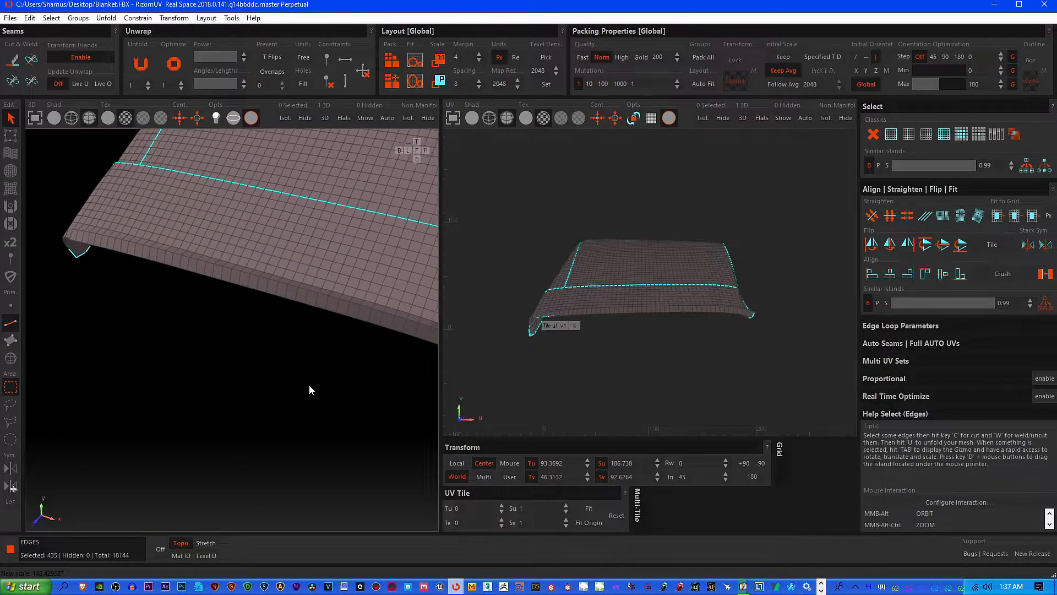
Deselect the loop running along one side of the blanket's top, starting from the crosswise loop
scroll(309, 384, "down", 1)
middle_click_drag(223, 252, 177, 312, "alt")
left_click_drag(176, 305, 206, 357, "ctrl")
left_click(194, 363, "ctrl")
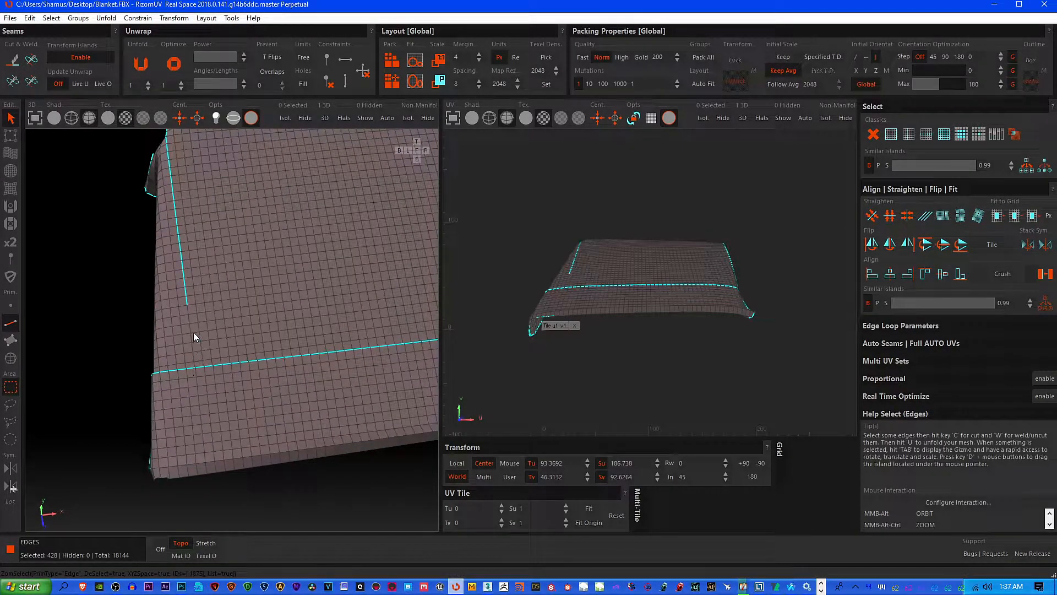
left_click_drag(172, 233, 210, 314, "ctrl")
middle_click_drag(210, 314, 261, 396, "alt")
Deselect the rest of the top side loop down to and around the far corner fold
scroll(262, 381, "up", 2)
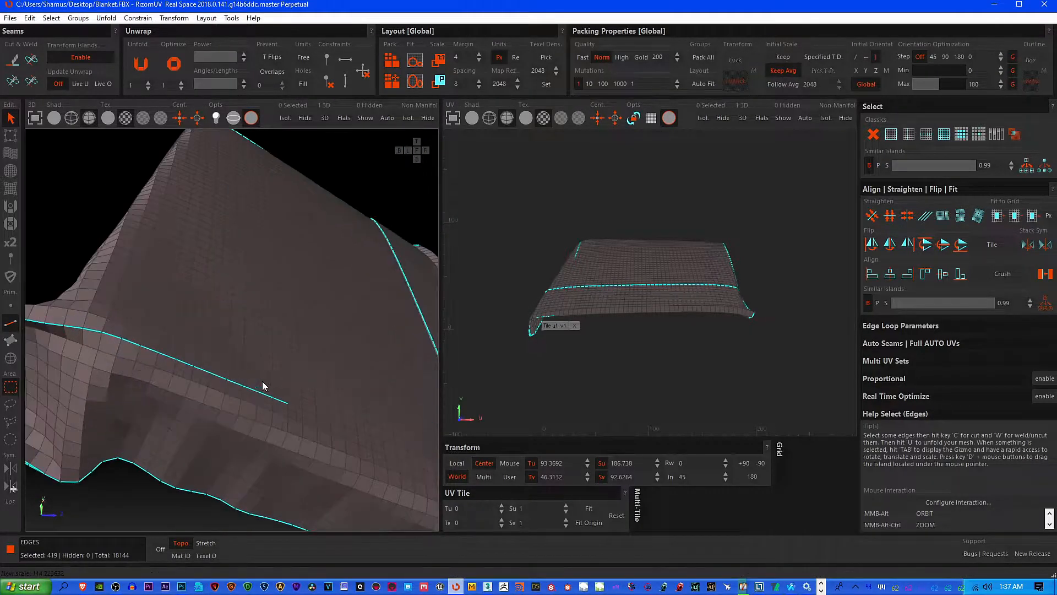
left_click_drag(218, 365, 299, 413, "ctrl")
middle_click_drag(222, 394, 301, 353, "alt")
left_click_drag(227, 308, 306, 333, "ctrl")
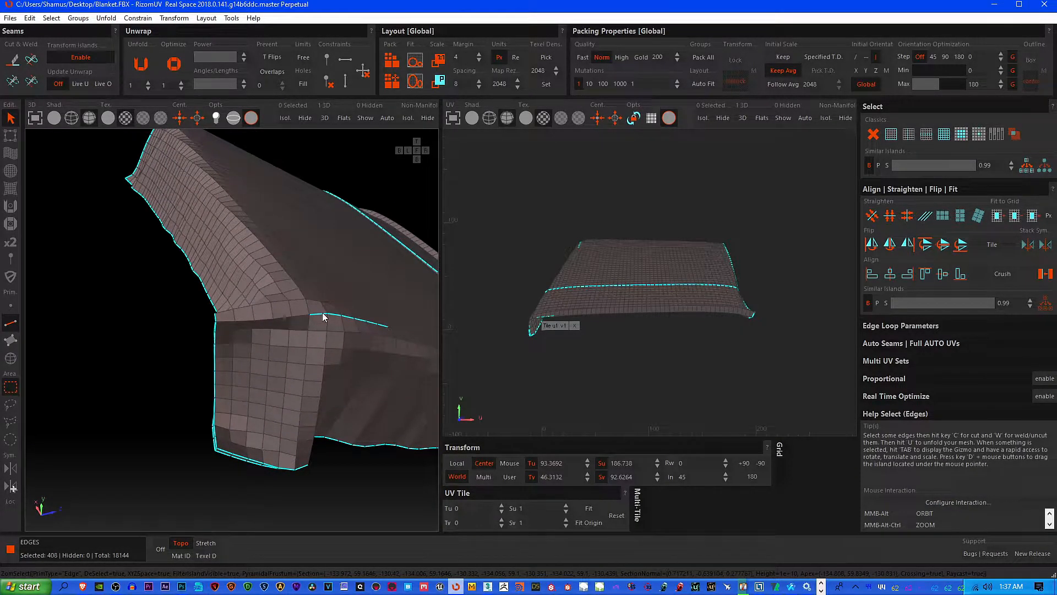
left_click_drag(306, 296, 409, 344, "ctrl")
Deselect the single edge joining the two rim borders at the tip of the corner notch
middle_click_drag(259, 376, 334, 350, "alt")
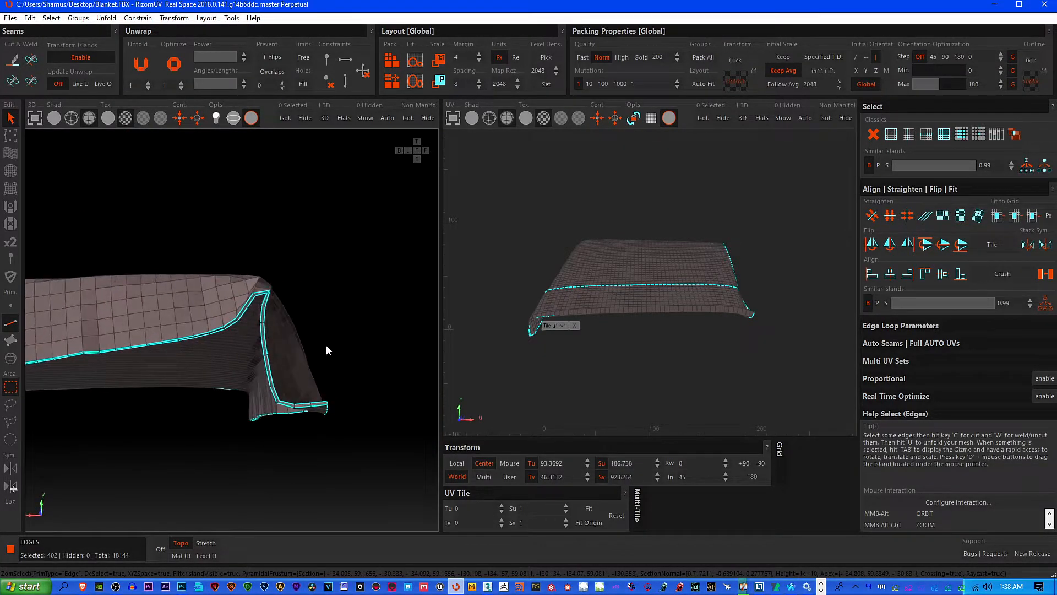
scroll(269, 300, "up", 5)
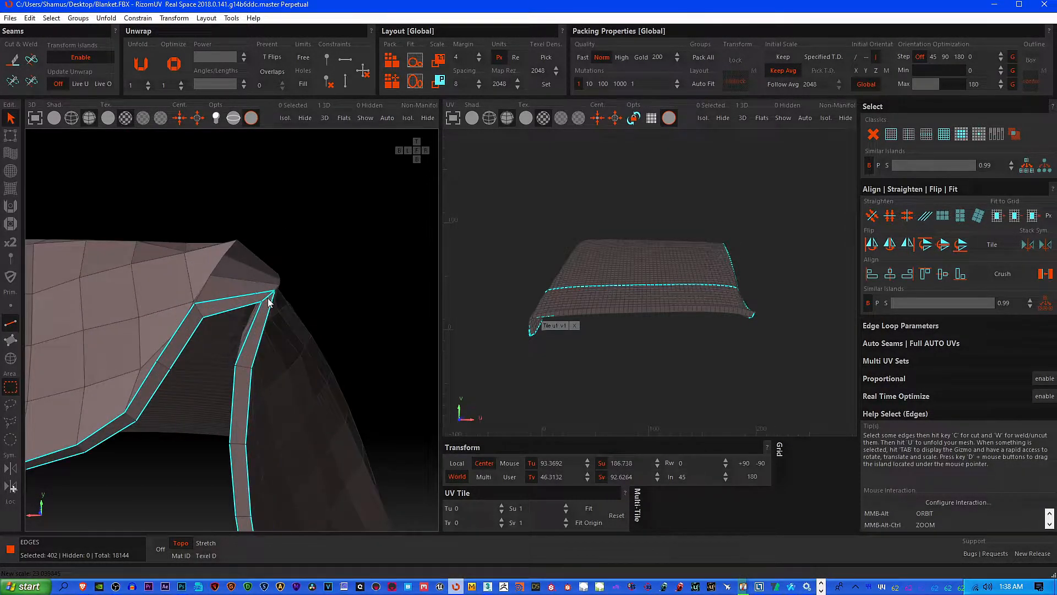
left_click(269, 300, "ctrl")
scroll(232, 343, "down", 5)
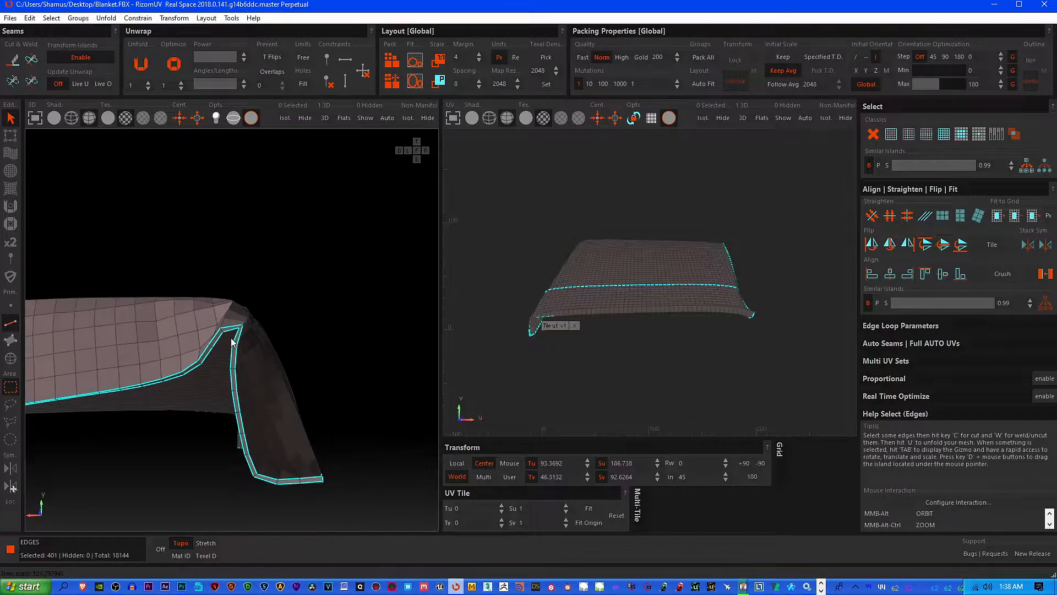
Deselect the short vertical run of edges at the end of the hanging side flap
middle_click_drag(295, 354, 307, 325, "alt")
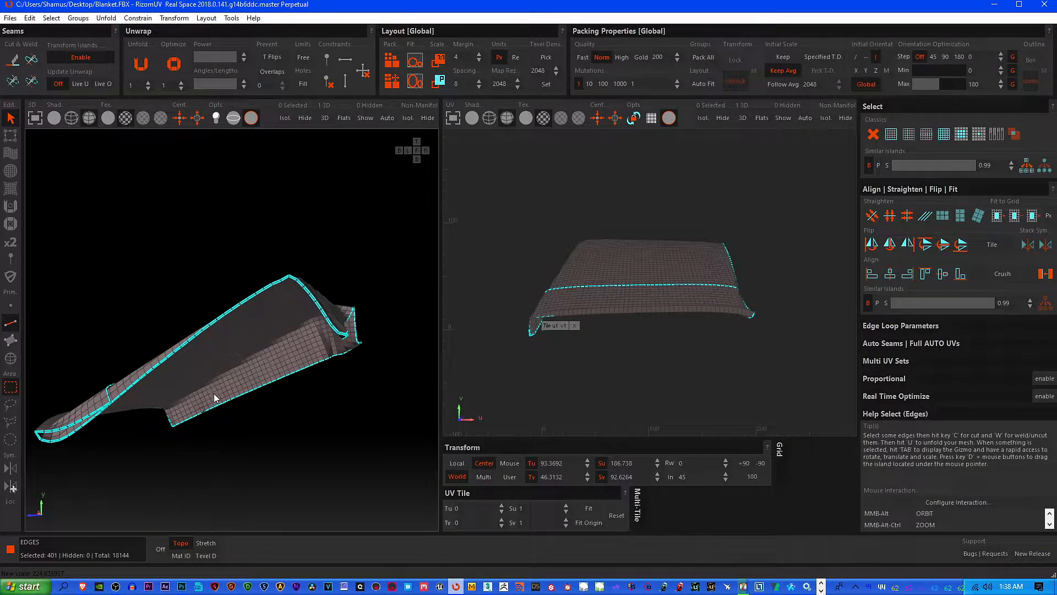
middle_click_drag(178, 408, 314, 338, "alt")
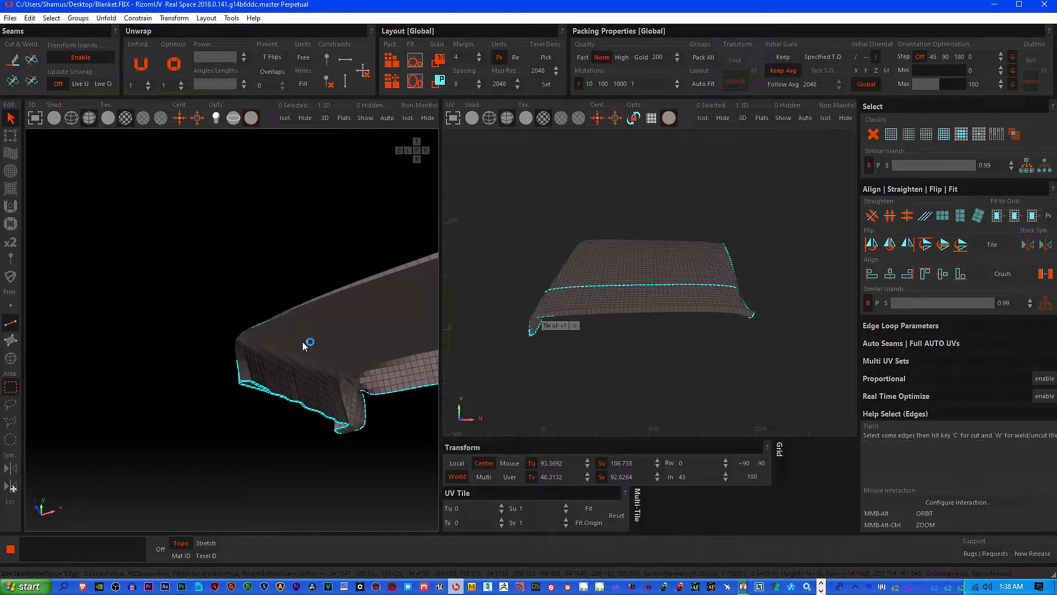
scroll(246, 328, "up", 5)
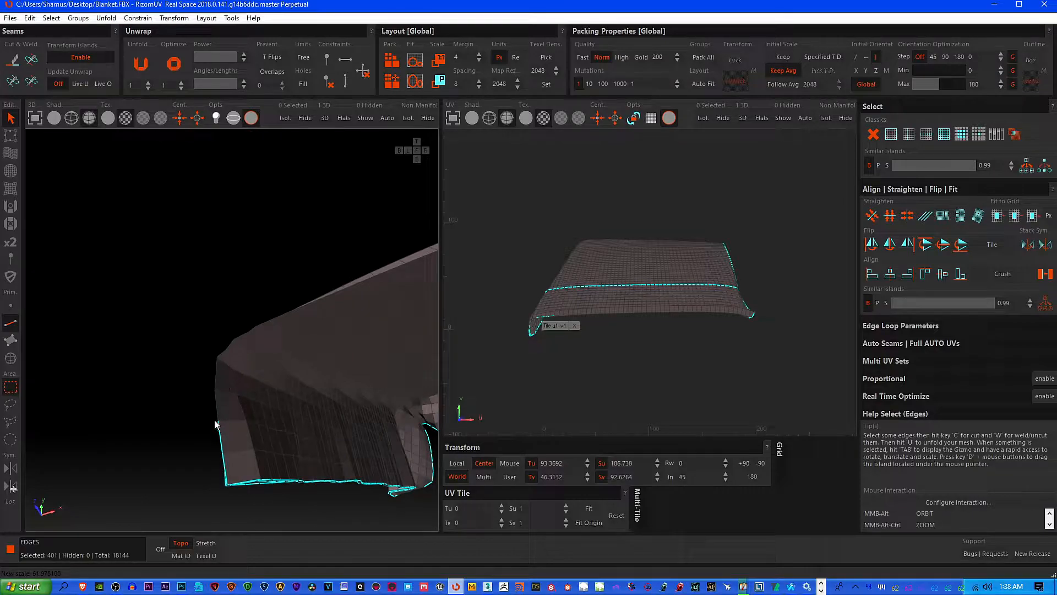
left_click_drag(240, 448, 241, 461, "alt")
middle_click_drag(241, 460, 342, 416, "alt")
left_click_drag(120, 373, 174, 421, "ctrl")
middle_click_drag(162, 419, 231, 302, "alt")
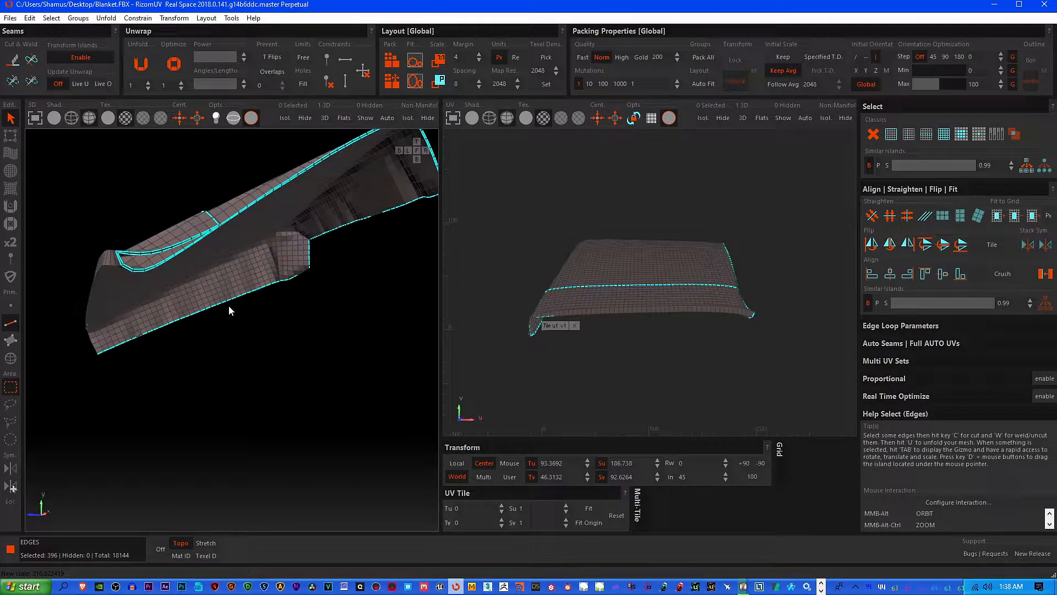
Examine the side flap's end and lower hem for leftover selected edges
scroll(120, 318, "up", 5)
left_click_drag(137, 331, 137, 331)
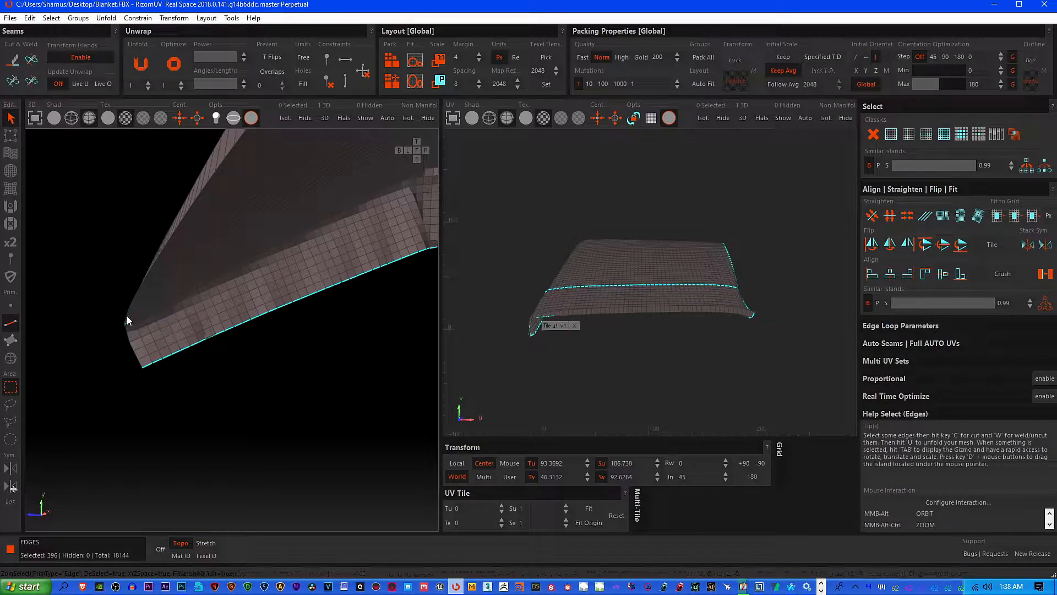
scroll(127, 315, "up", 2)
scroll(128, 316, "down", 2)
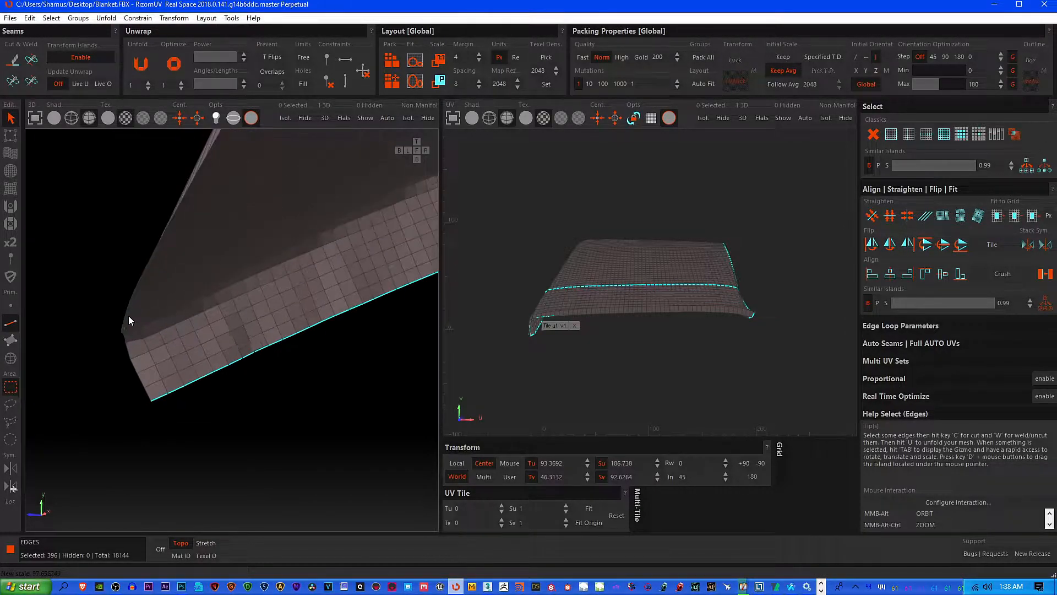
left_click(126, 321, "ctrl")
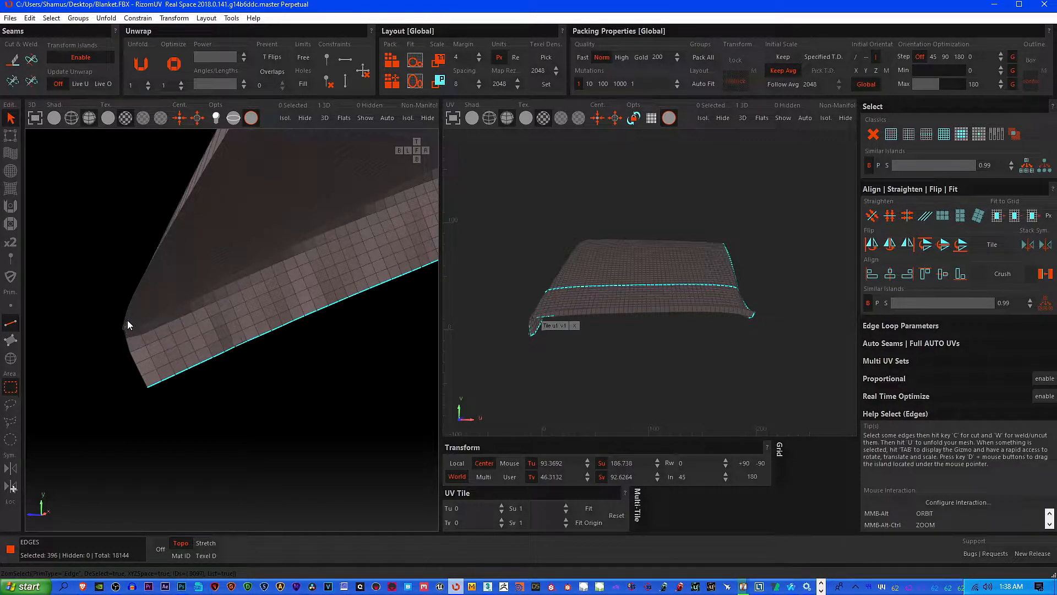
scroll(160, 327, "down", 5)
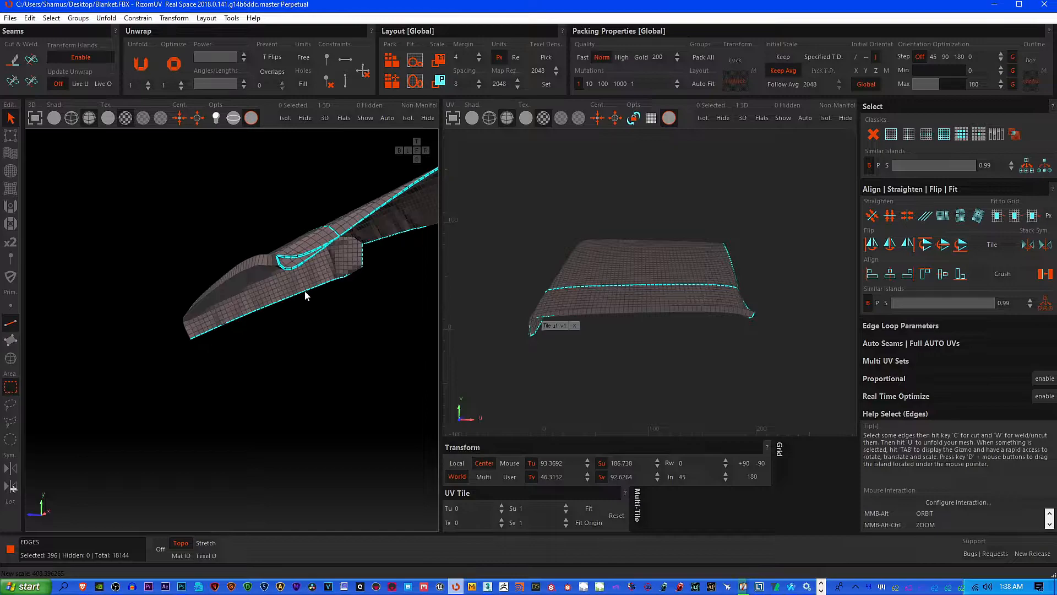
scroll(241, 326, "up", 6)
scroll(226, 314, "down", 4)
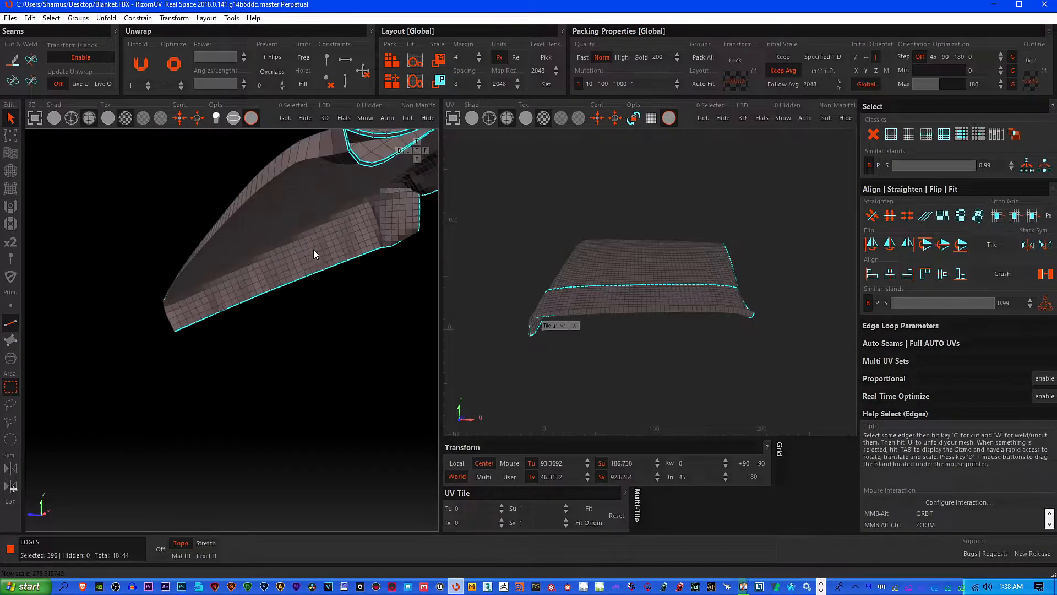
middle_click_drag(313, 250, 243, 266)
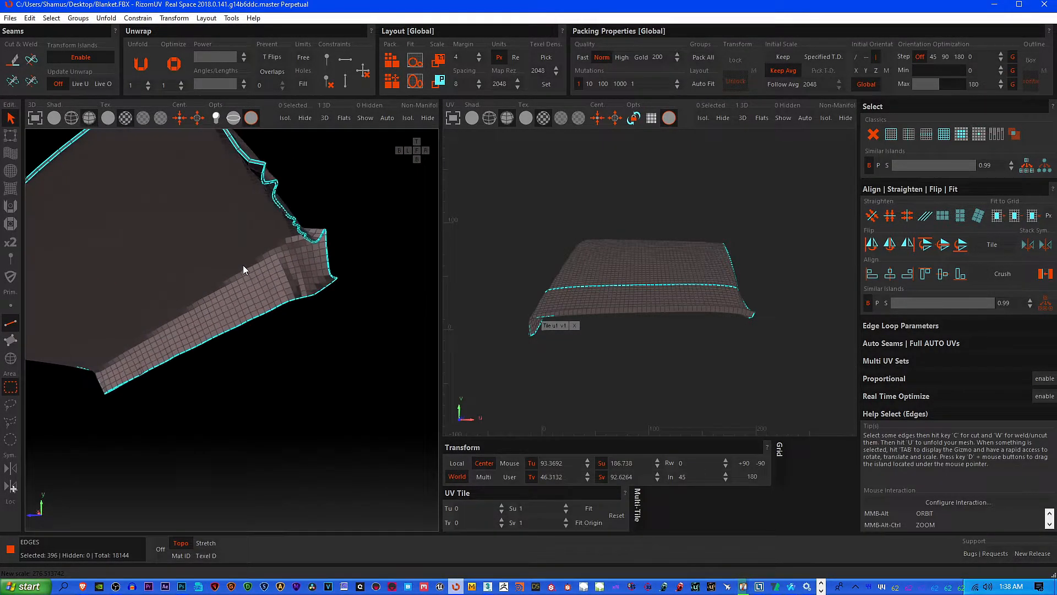
Add the missing rim border edges next to the corner folds to the selection and check the adjoining rim strip
scroll(247, 242, "up", 5)
left_click(328, 198, "shift")
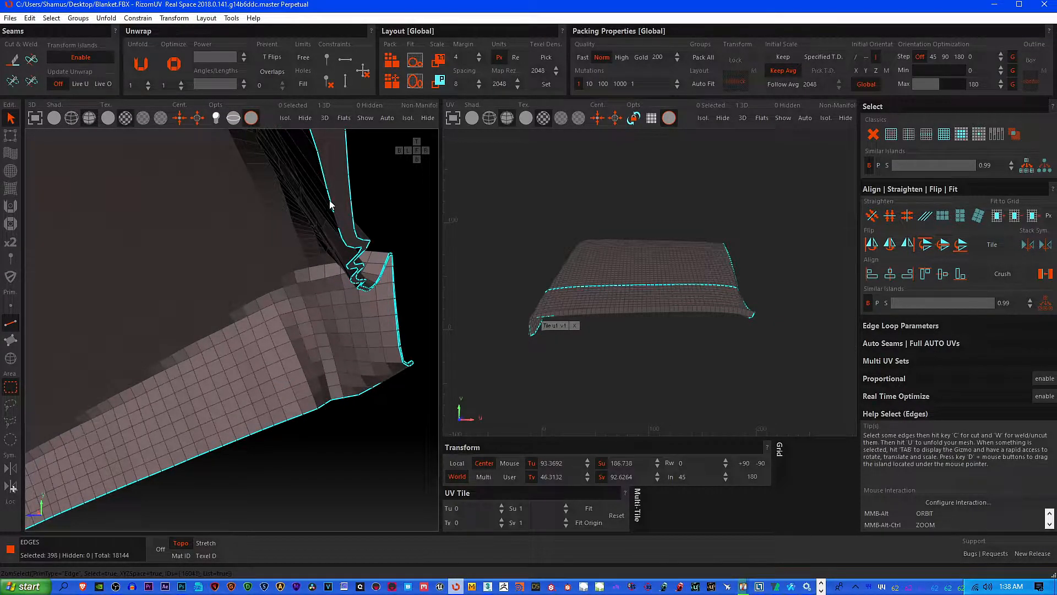
left_click(335, 222, "shift")
scroll(346, 240, "down", 1)
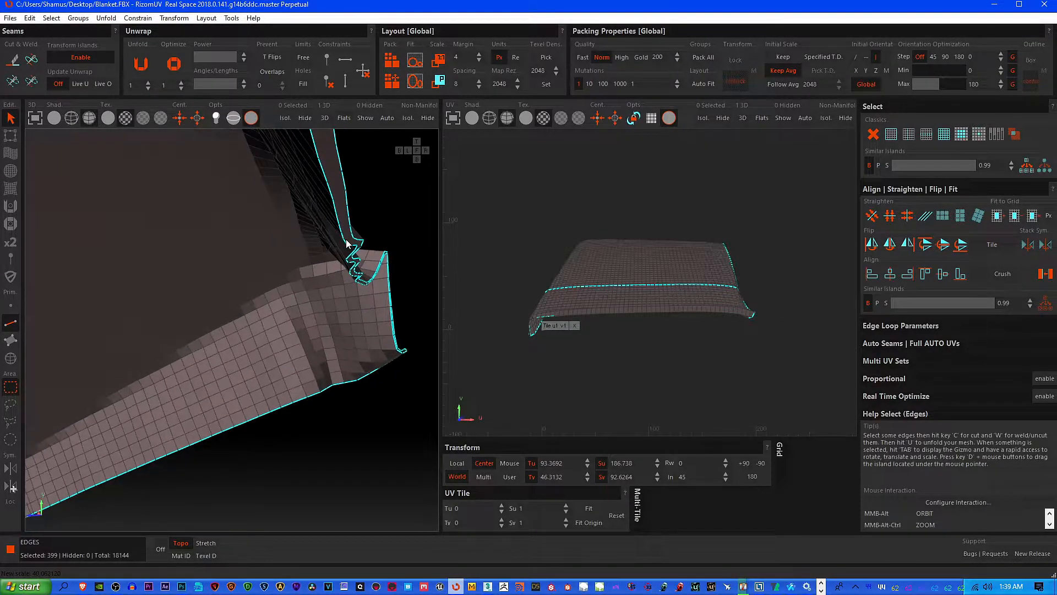
scroll(346, 241, "down", 4)
middle_click_drag(345, 216, 194, 276, "alt")
scroll(289, 279, "down", 5)
middle_click_drag(288, 279, 397, 463, "alt")
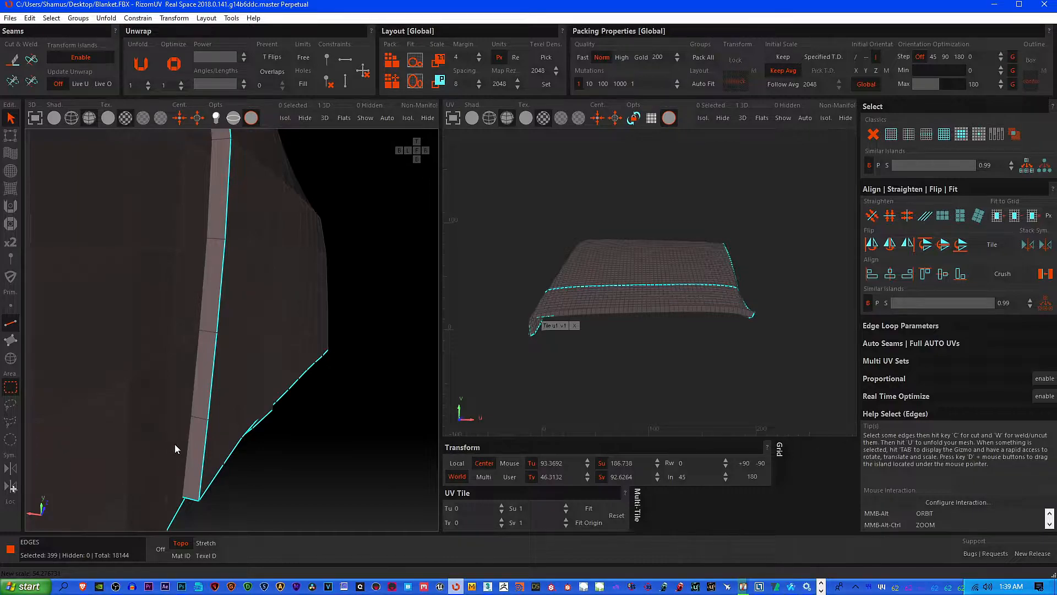
Add the unselected border loop along the inner side of the narrow rim strip to the selection
double_click(189, 443)
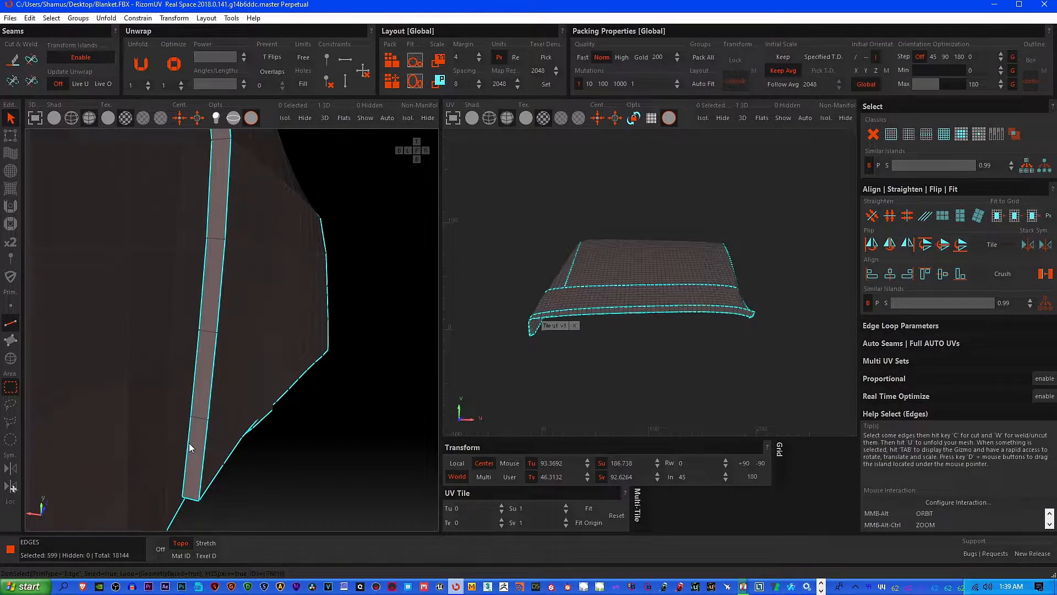
middle_click_drag(208, 368, 233, 326, "alt")
scroll(353, 322, "down", 3)
middle_click_drag(372, 322, 140, 292, "alt")
Deselect the rim border edges where the front hem meets the hanging corner flap, undoing the last deselection
middle_click_drag(203, 339, 225, 335, "alt")
left_click_drag(206, 352, 276, 412)
middle_click_drag(269, 382, 190, 349, "alt")
left_click_drag(192, 343, 269, 398, "ctrl")
key("ctrl+z")
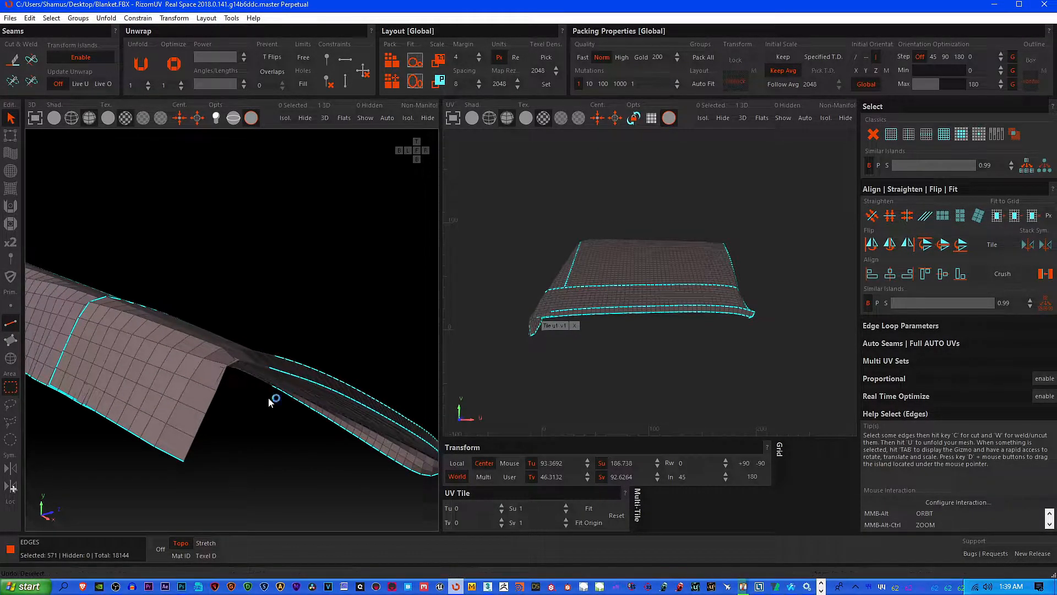
Remove the stray grid of edges at the front corner and the adjoining stretch of front hem edges from the selection
middle_click_drag(269, 404, 279, 426, "alt")
left_click_drag(190, 368, 291, 418, "shift")
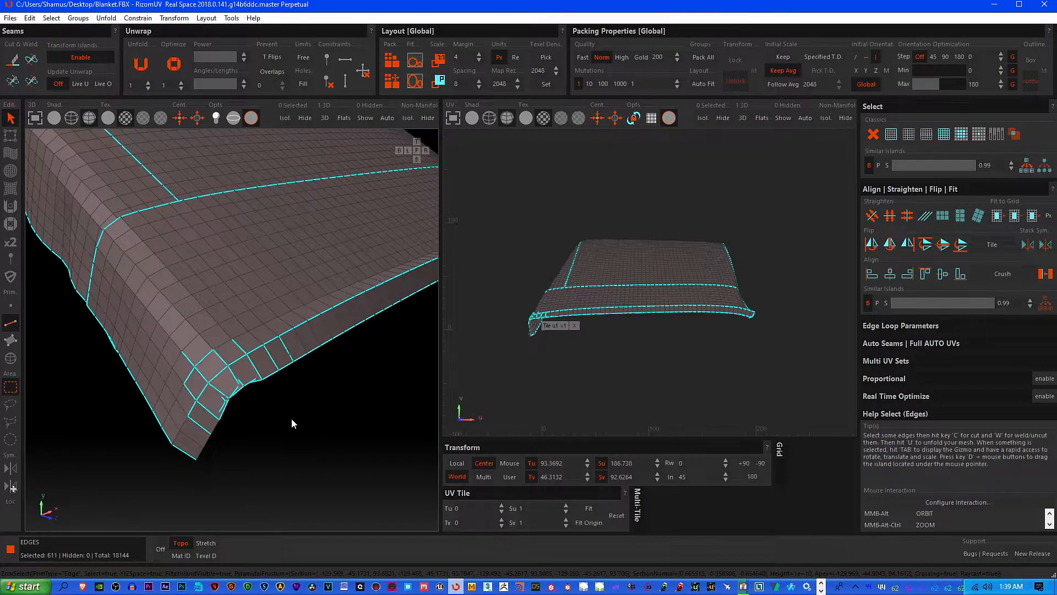
left_click_drag(161, 334, 332, 386)
left_click_drag(183, 389, 259, 443, "ctrl")
left_click_drag(223, 362, 271, 405, "ctrl")
middle_click_drag(313, 406, 184, 424)
left_click_drag(101, 323, 218, 390, "ctrl")
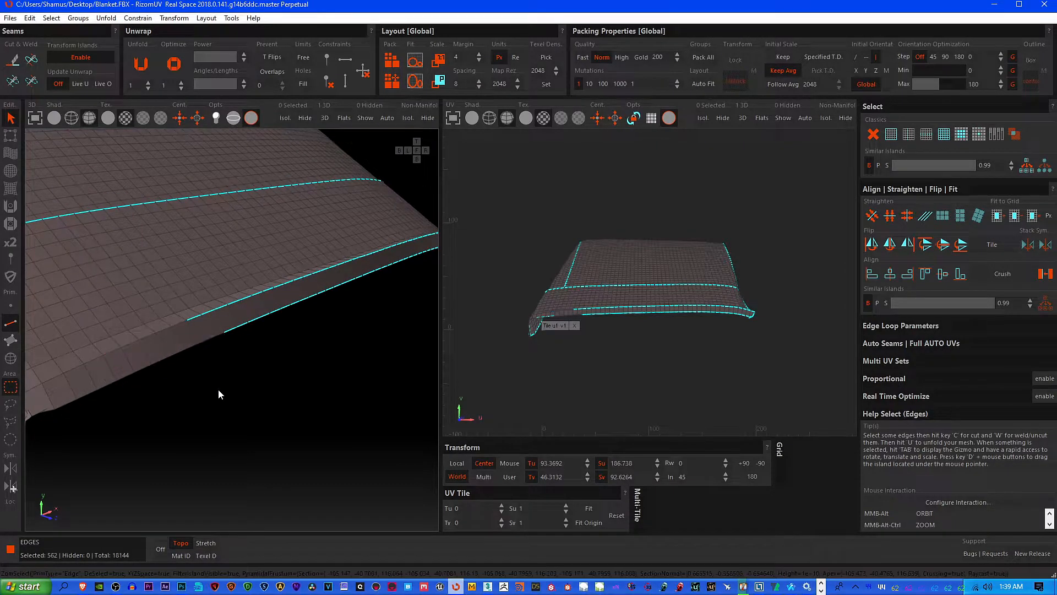
Deselect both rim border lines along the rest of the front hem toward the opposite corner
left_click_drag(190, 281, 265, 353, "ctrl")
middle_click_drag(300, 332, 226, 399)
left_click_drag(191, 320, 267, 392, "ctrl")
middle_click_drag(299, 370, 231, 398)
left_click_drag(170, 341, 236, 407, "ctrl")
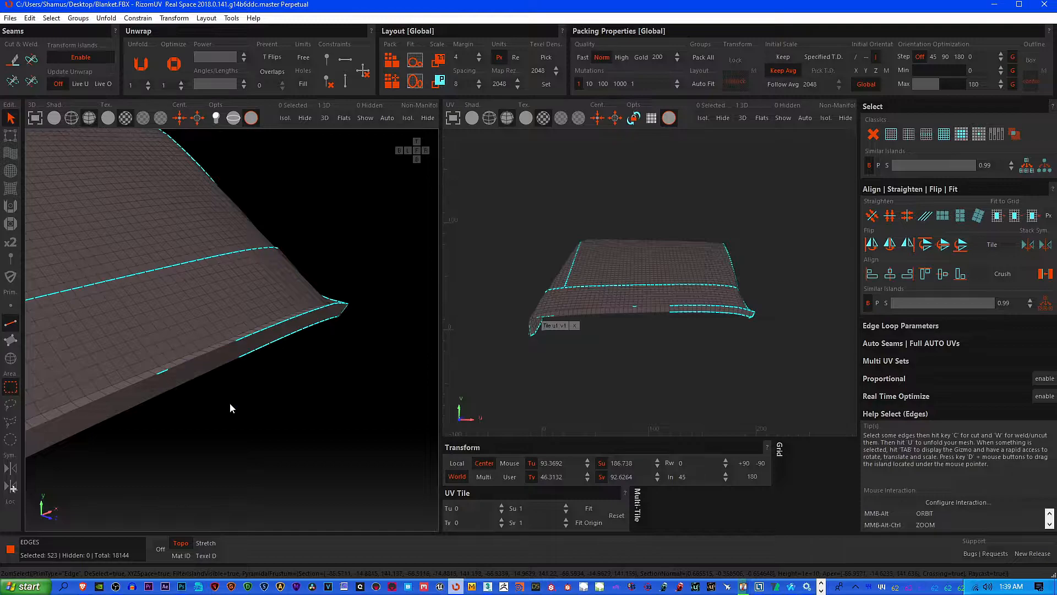
left_click_drag(262, 355, 291, 344, "ctrl")
left_click_drag(288, 303, 326, 349, "ctrl")
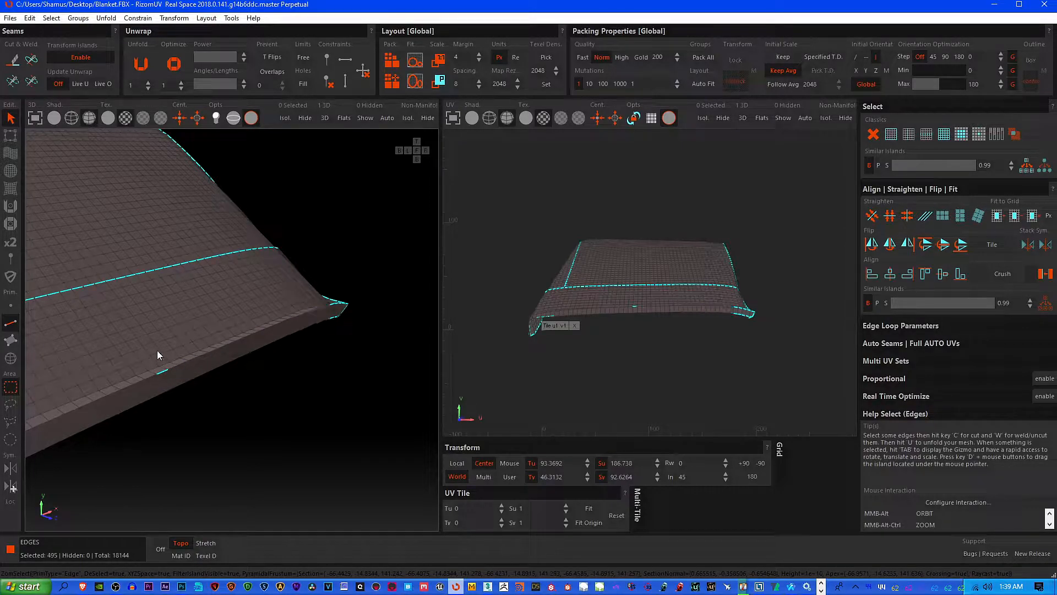
Deselect the leftover front hem edges up to the folded corner and the connecting edge at the corner's tip
middle_click_drag(285, 410, 141, 323, "alt")
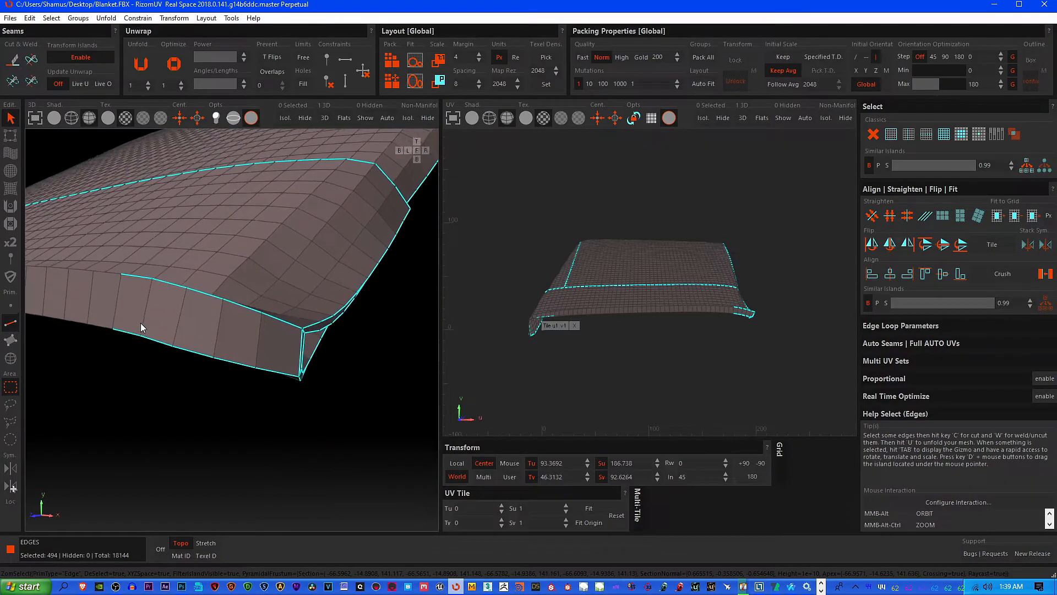
left_click_drag(117, 256, 277, 388)
middle_click_drag(309, 352, 196, 355, "alt")
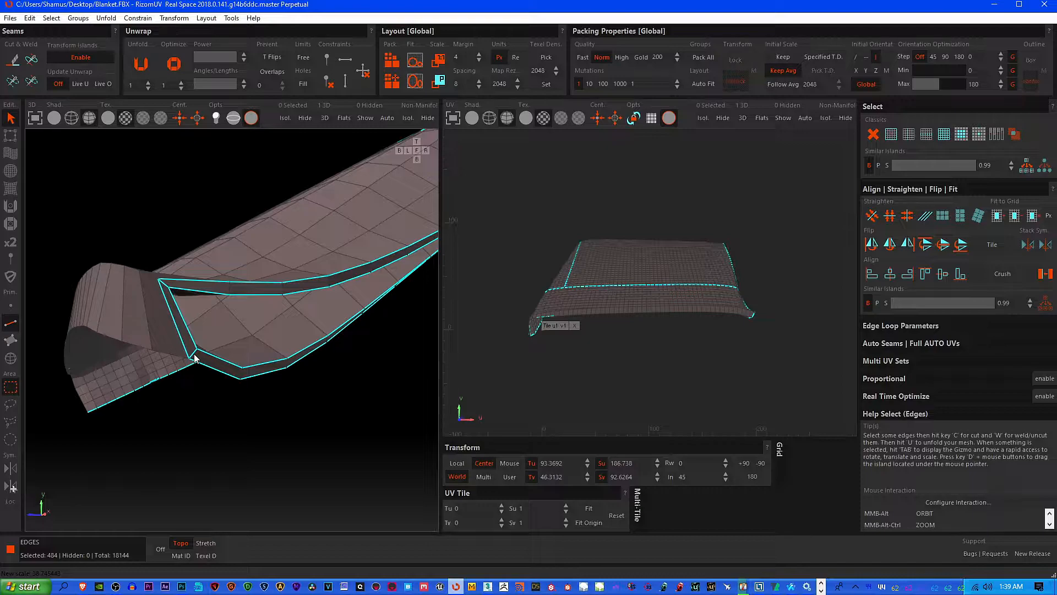
left_click(169, 290, "ctrl")
Deselect the straight edge line running lengthwise along the blanket's top, starting at the crosswise border
scroll(223, 327, "down", 4)
middle_click_drag(293, 323, 131, 386)
scroll(225, 331, "up", 2)
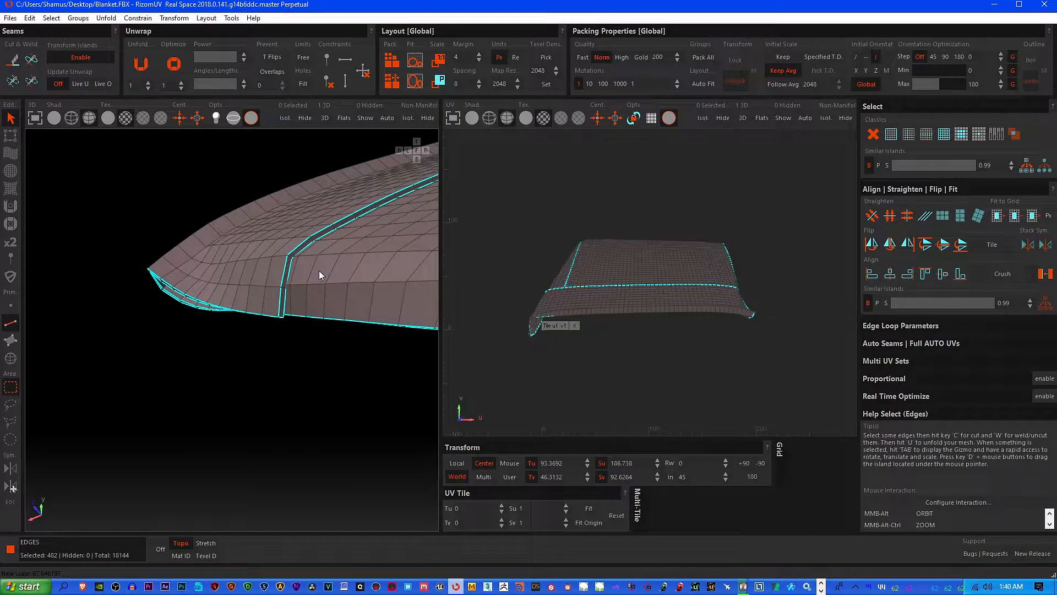
scroll(323, 266, "down", 2)
middle_click_drag(328, 263, 166, 329)
middle_click_drag(332, 279, 214, 368)
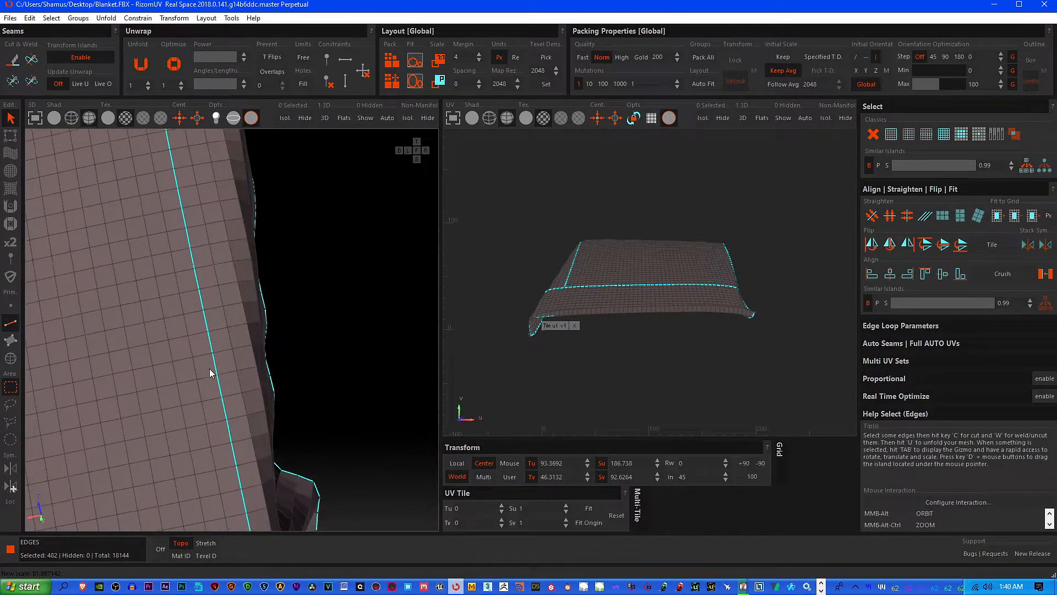
scroll(207, 367, "down", 2)
middle_click_drag(196, 227, 200, 336)
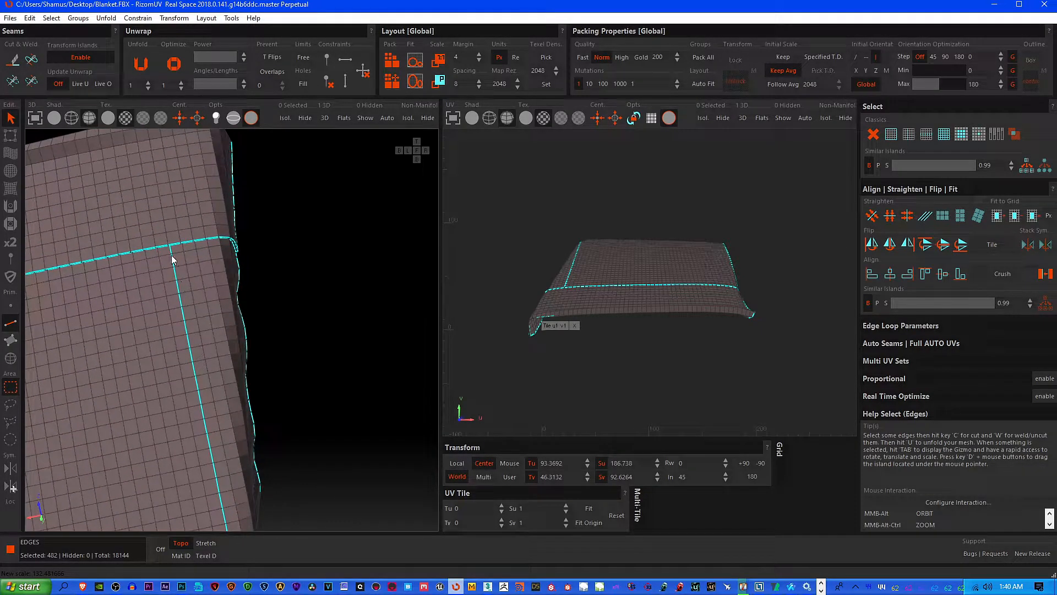
left_click_drag(161, 258, 200, 457, "ctrl")
middle_click_drag(200, 457, 186, 380)
left_click_drag(168, 231, 212, 438, "ctrl")
middle_click_drag(212, 438, 107, 227)
middle_click_drag(266, 309, 259, 268, "alt")
Deselect the remaining short run of back hem edges beside the hanging corner flap
left_click_drag(256, 208, 309, 252, "alt")
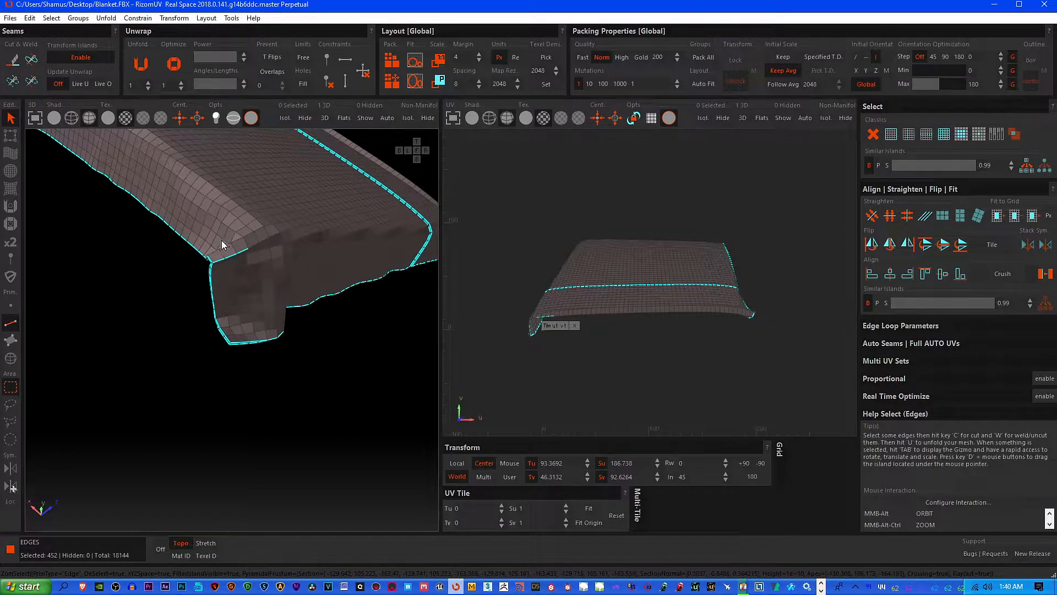
scroll(251, 342, "up", 3)
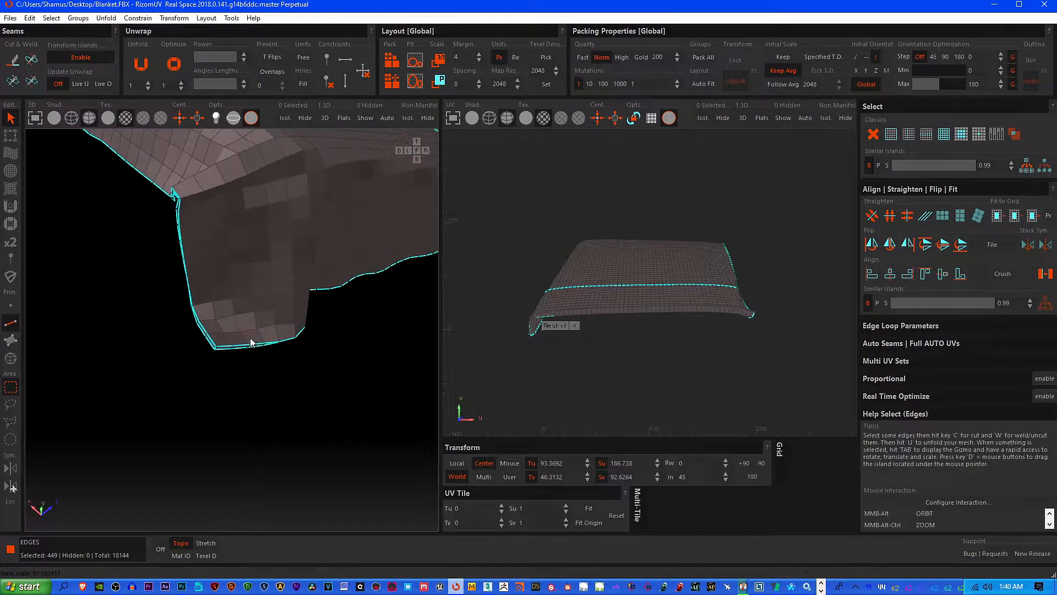
middle_click_drag(247, 348, 196, 211, "alt")
Check the hems and corner flaps for leftover selected edges outside the rim borders
middle_click_drag(322, 435, 368, 361, "alt")
scroll(366, 356, "up", 3)
scroll(328, 333, "down", 3)
left_click_drag(315, 321, 349, 361, "ctrl")
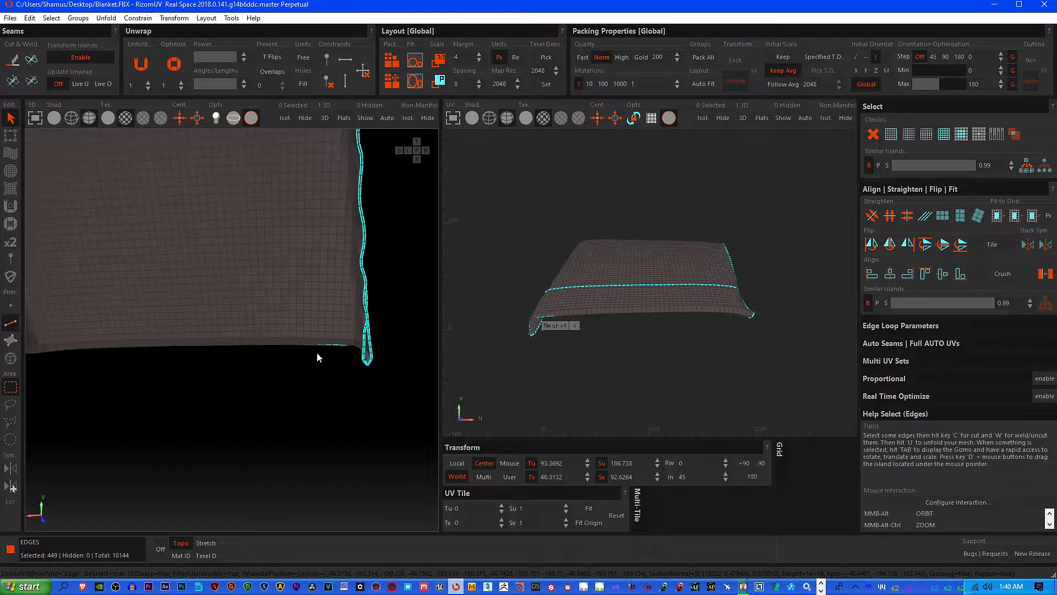
middle_click_drag(316, 352, 307, 364, "alt")
middle_click_drag(228, 357, 420, 370, "alt")
middle_click_drag(275, 357, 294, 382, "alt")
scroll(293, 381, "up", 10)
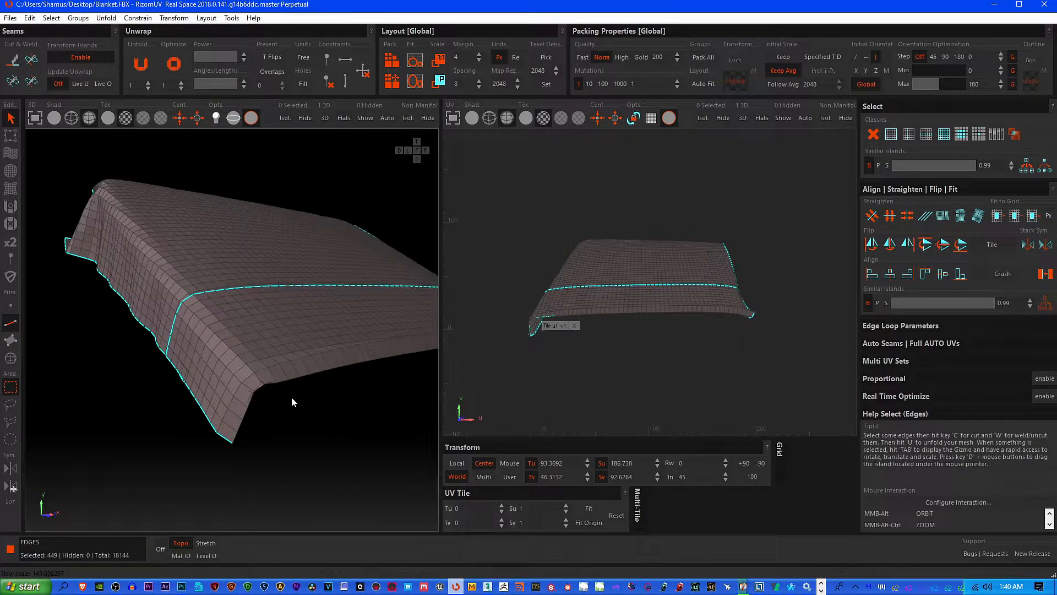
Add the four missing edges in the gap of the inner rim border line to the selection
middle_click_drag(287, 384, 158, 282, "ctrl+alt")
left_click(209, 246)
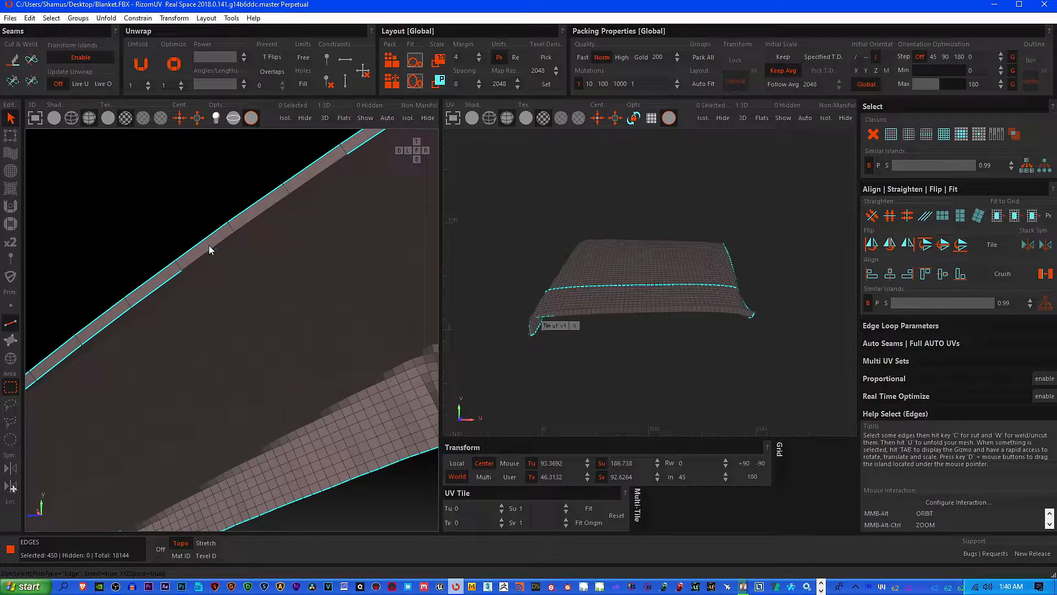
left_click(224, 242)
left_click(255, 217)
left_click(318, 170)
middle_click_drag(319, 170, 315, 342, "ctrl+alt")
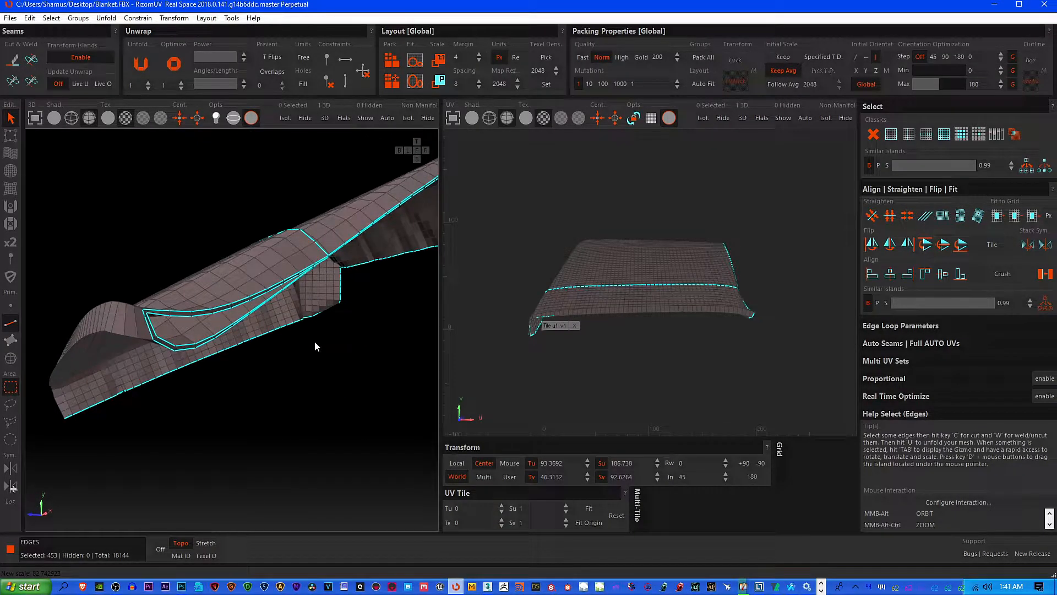
Cut the mesh along the selected edges and check the resulting seams around the blanket
left_click(12, 59)
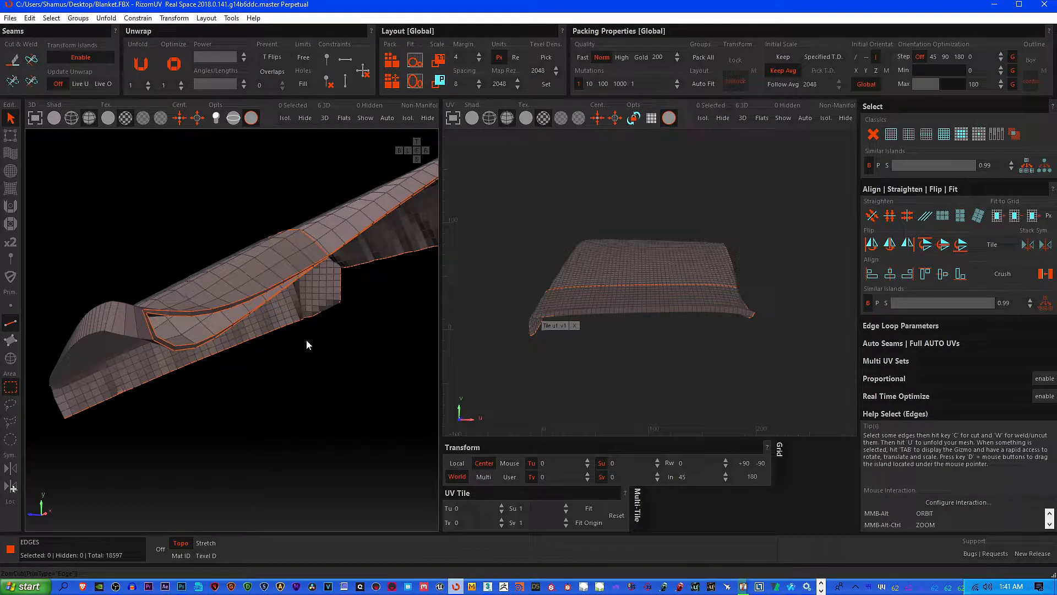
scroll(289, 354, "down", 1)
middle_click_drag(290, 355, 149, 325, "alt")
middle_click_drag(304, 243, 285, 306, "alt")
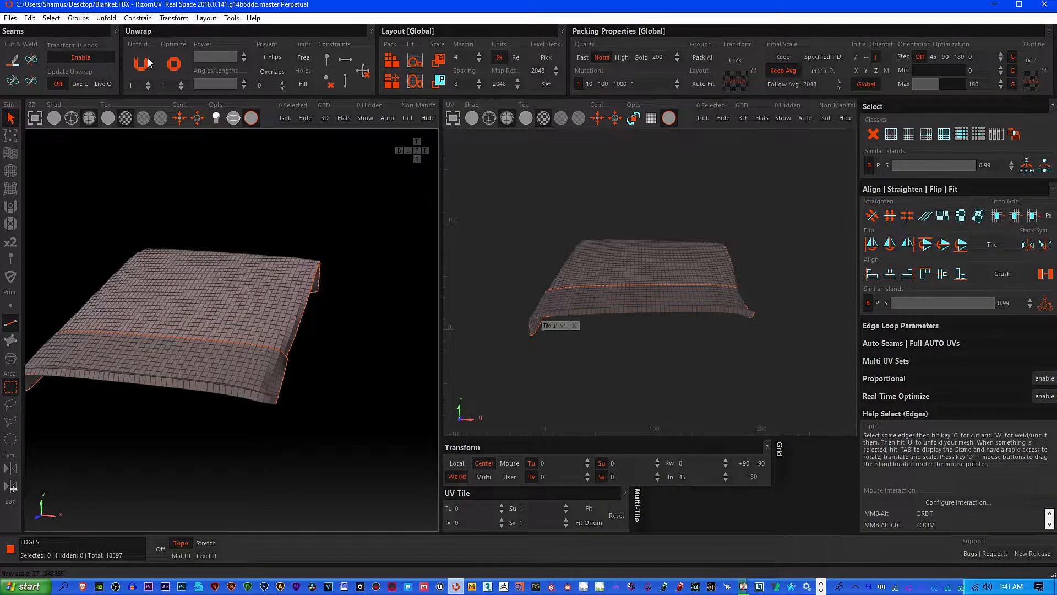
Select all polygons in polygon mode and unfold the blanket's UVs
left_click(51, 18)
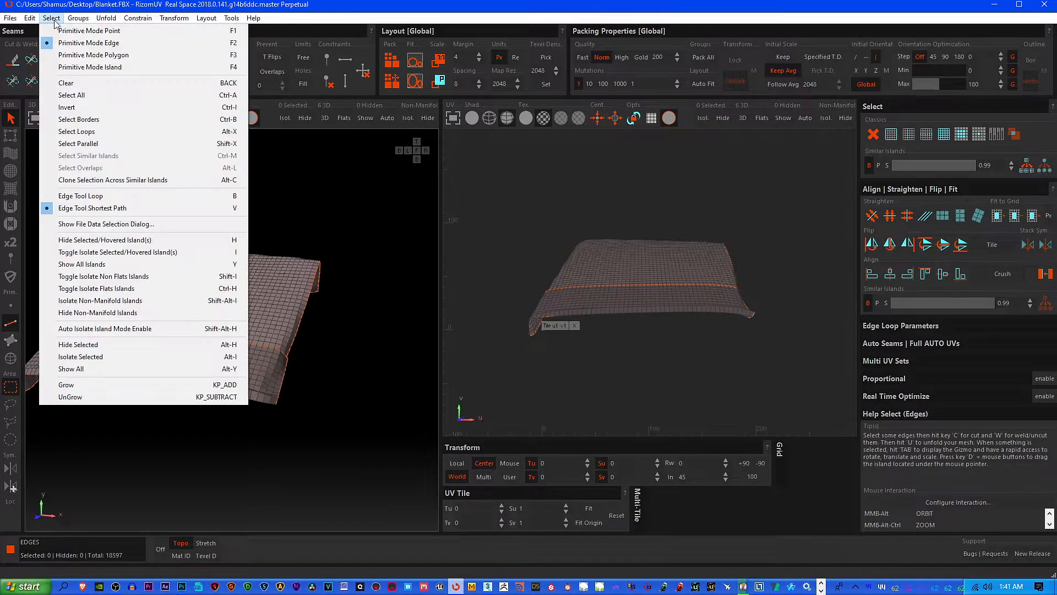
left_click(88, 56)
left_click(51, 18)
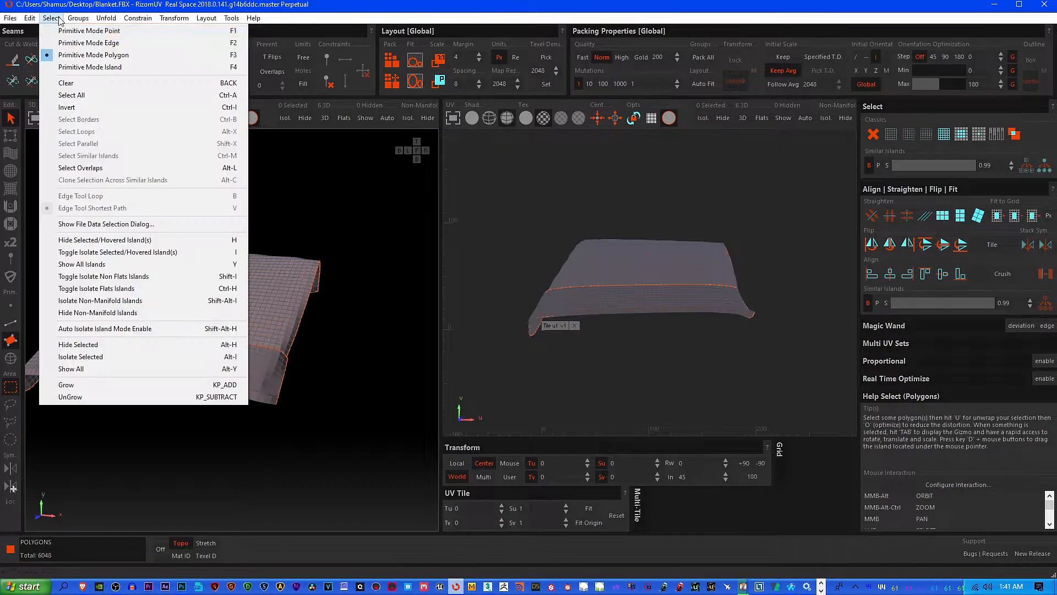
left_click(82, 98)
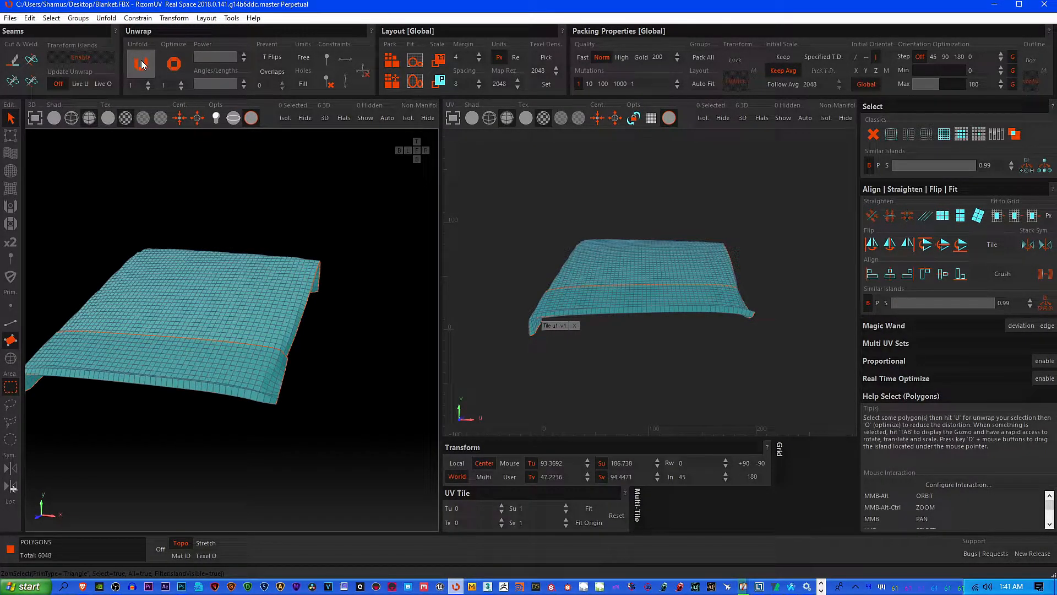
left_click(140, 64)
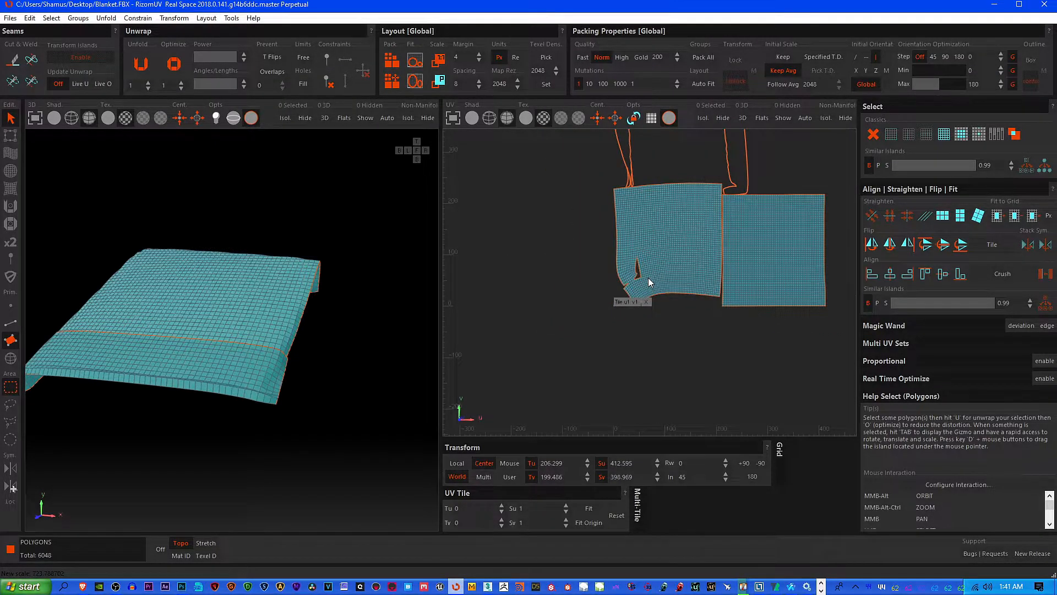
Examine the hole and the notch near the corner of the curved unfolded UV island
scroll(648, 278, "up", 5)
scroll(585, 247, "down", 3)
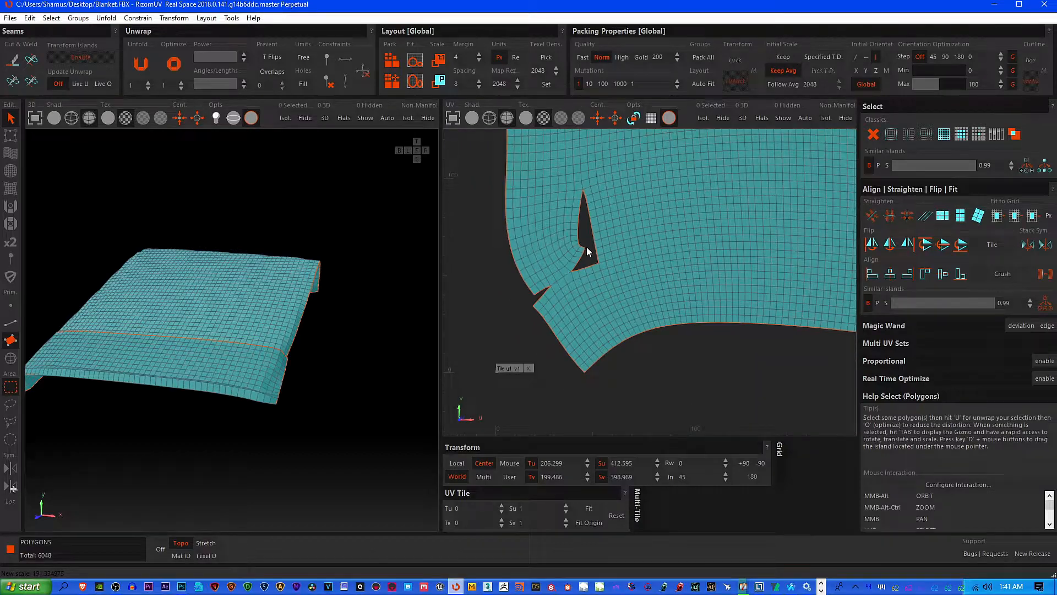
scroll(586, 246, "down", 2)
middle_click_drag(652, 226, 629, 289)
middle_click_drag(563, 318, 613, 295)
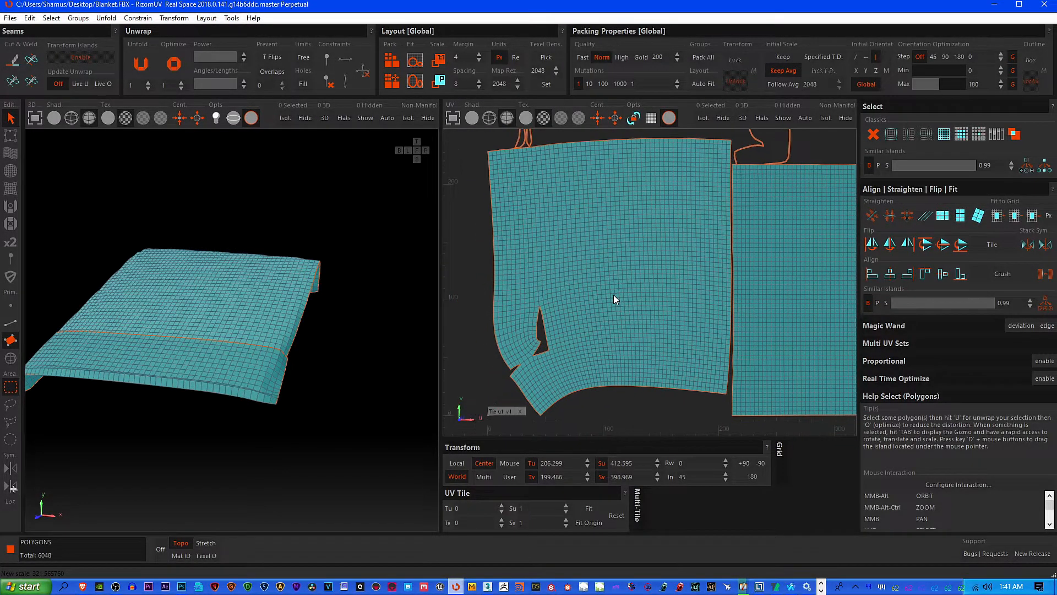
middle_click_drag(583, 321, 612, 223)
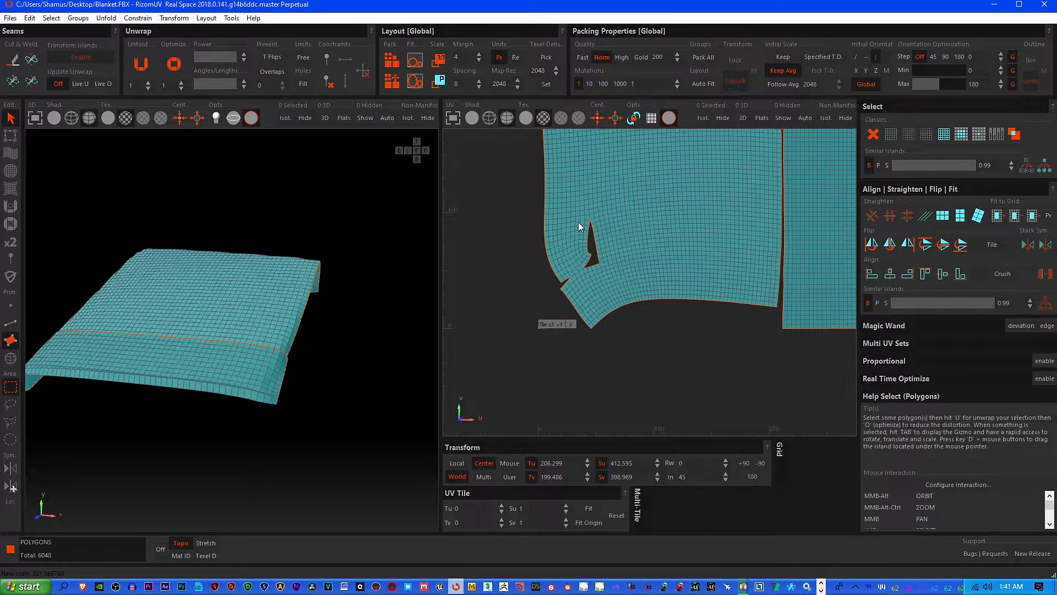
scroll(584, 222, "up", 3)
left_click_drag(578, 197, 657, 332)
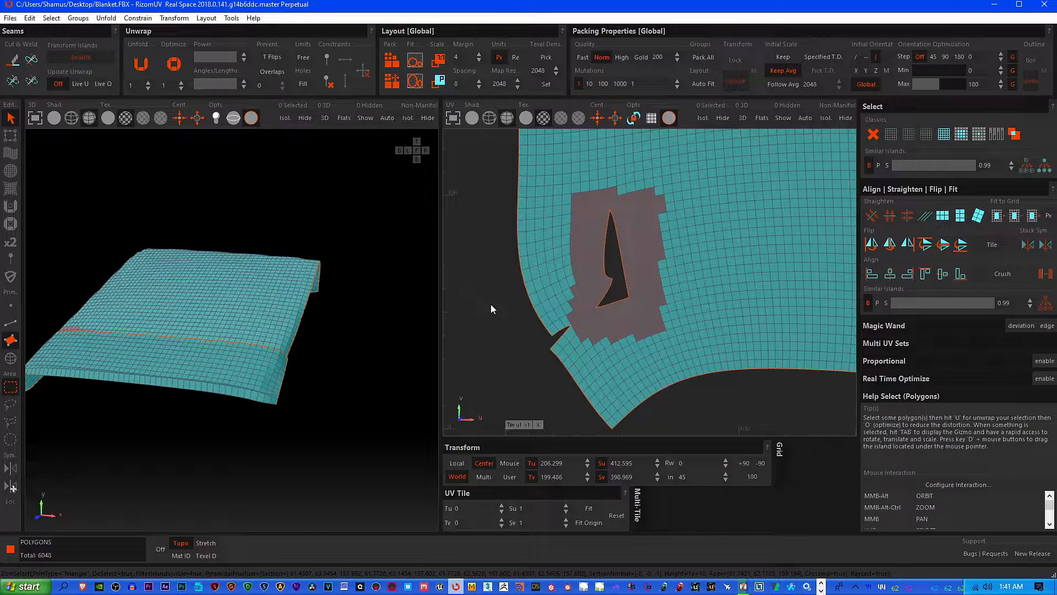
key("ctrl+a")
In edge mode, select the border loop around the hole in the curved UV island and weld it closed
left_click(50, 18)
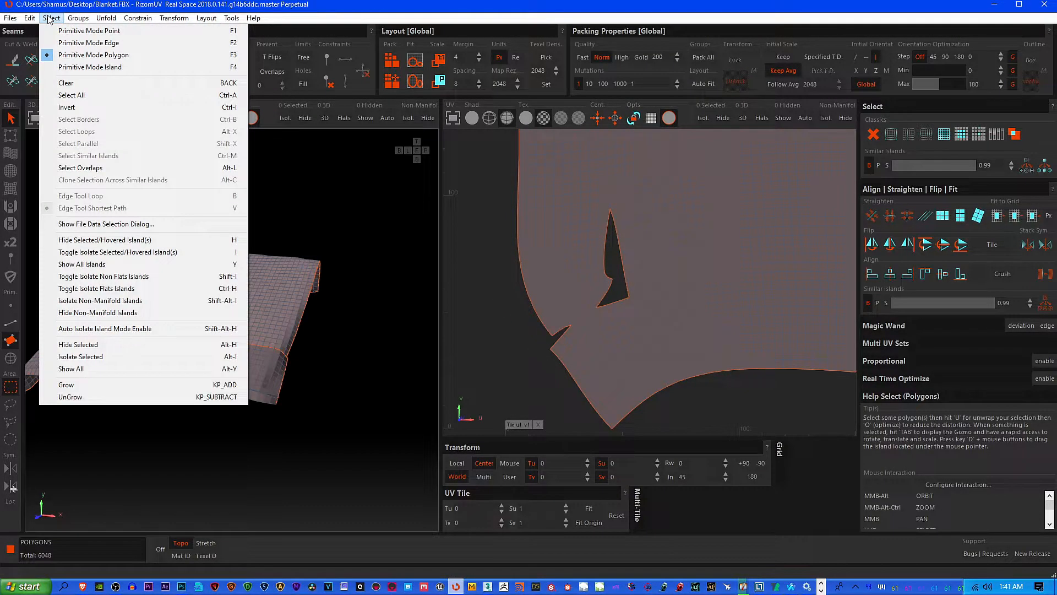
left_click(77, 42)
left_click_drag(592, 198, 647, 322)
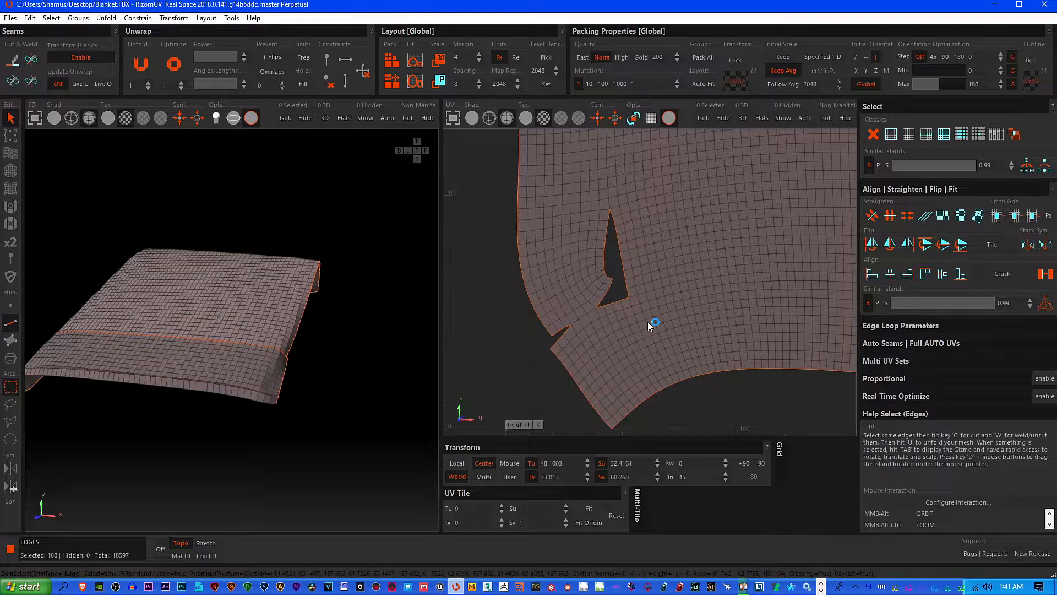
left_click(610, 232)
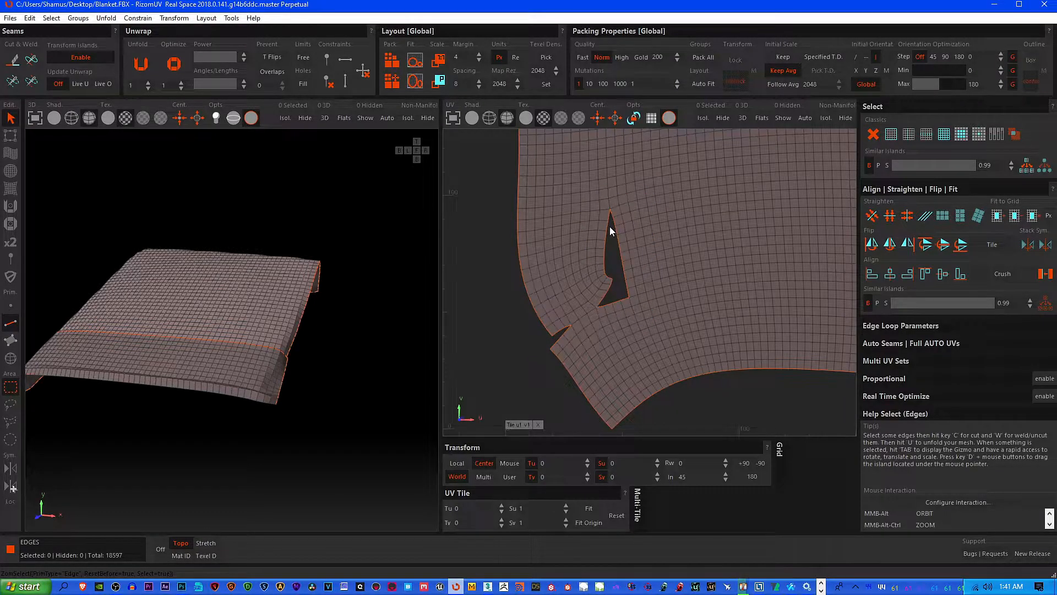
double_click(608, 227)
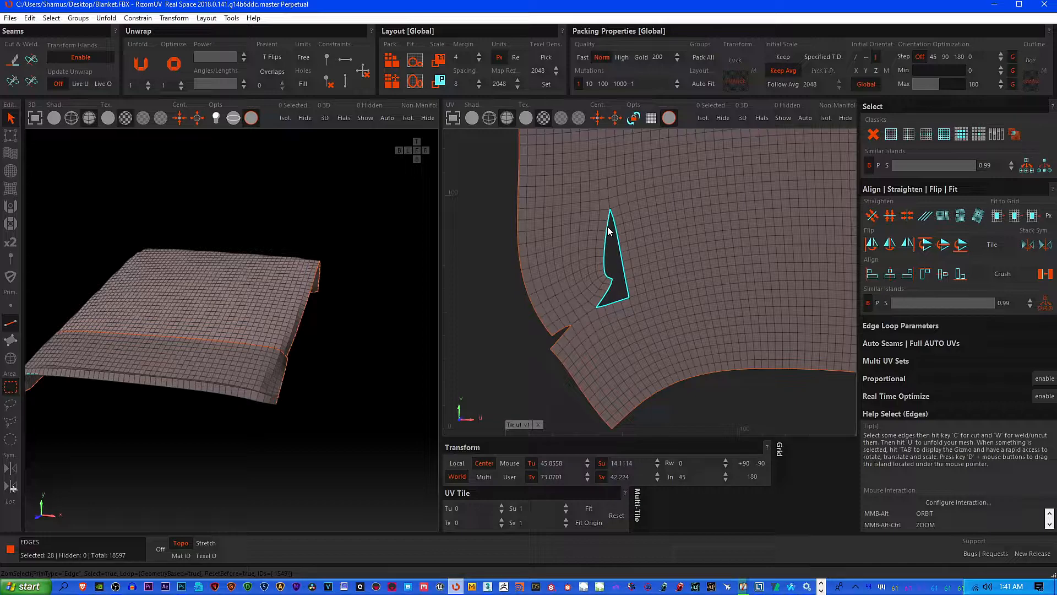
left_click(38, 59)
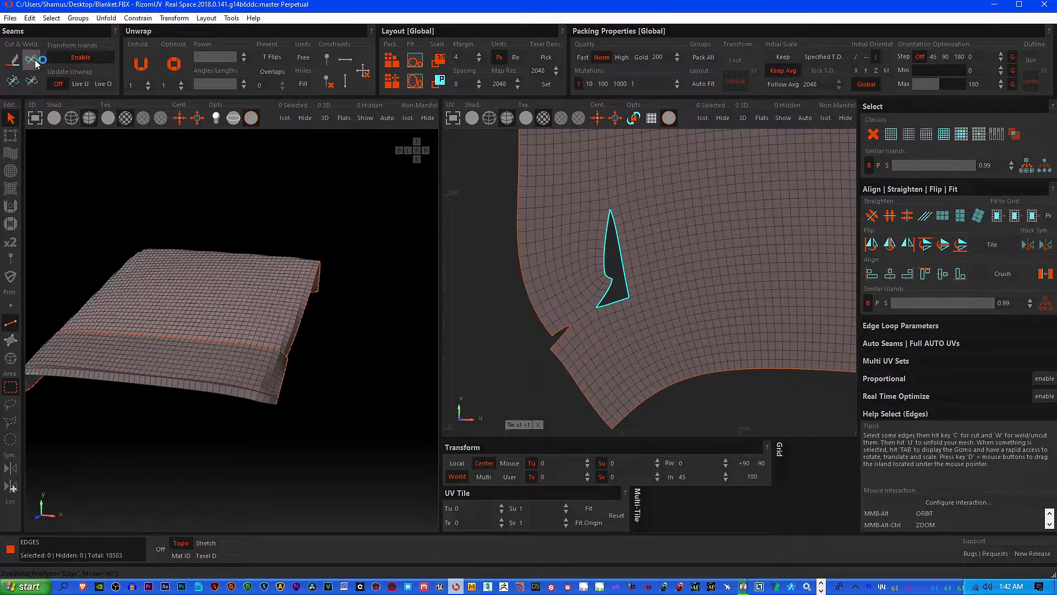
Select the edges on both sides of the small notch in the UV island's outline and weld them together
left_click(574, 336)
left_click(566, 328)
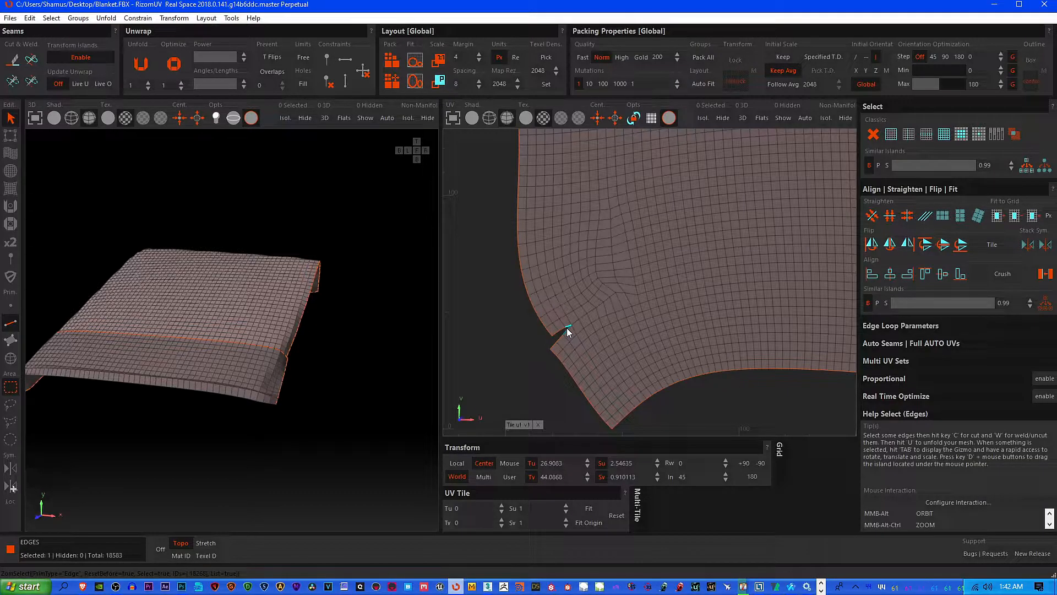
left_click(553, 344, "shift")
left_click(564, 335, "shift")
scroll(567, 330, "up", 3)
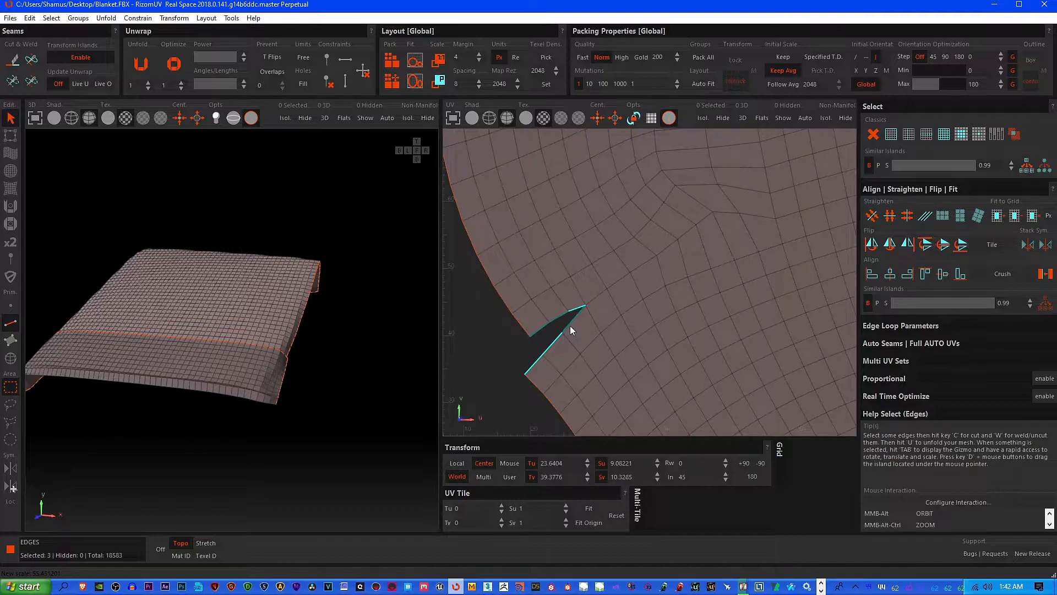
left_click(558, 315, "shift")
left_click(34, 58)
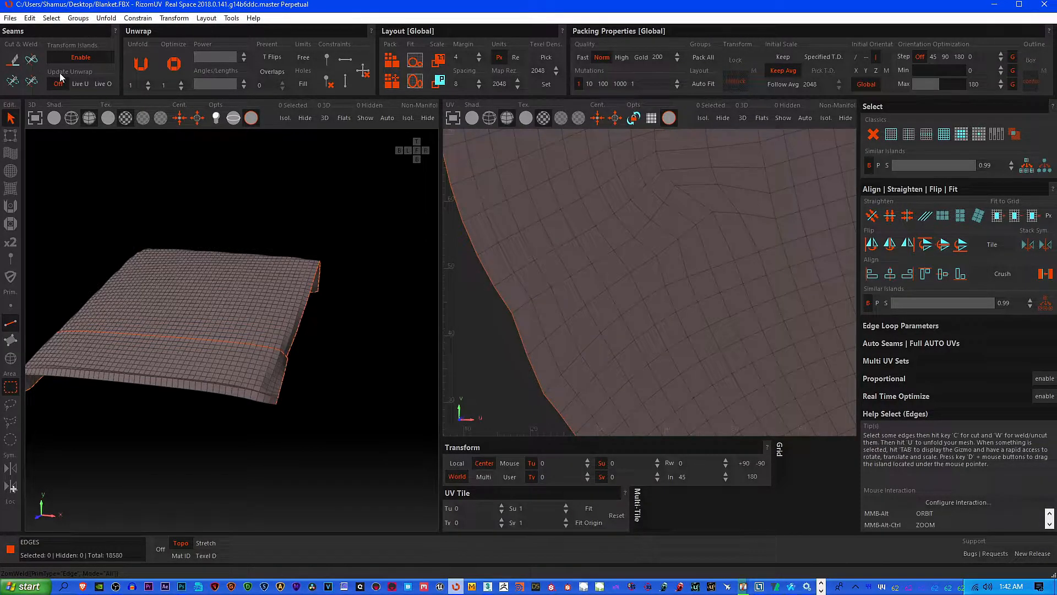
Switch back to polygon mode, select all polygons and unfold the welded blanket UVs again
scroll(692, 306, "down", 5)
middle_click_drag(724, 295, 635, 311)
scroll(563, 309, "down", 4)
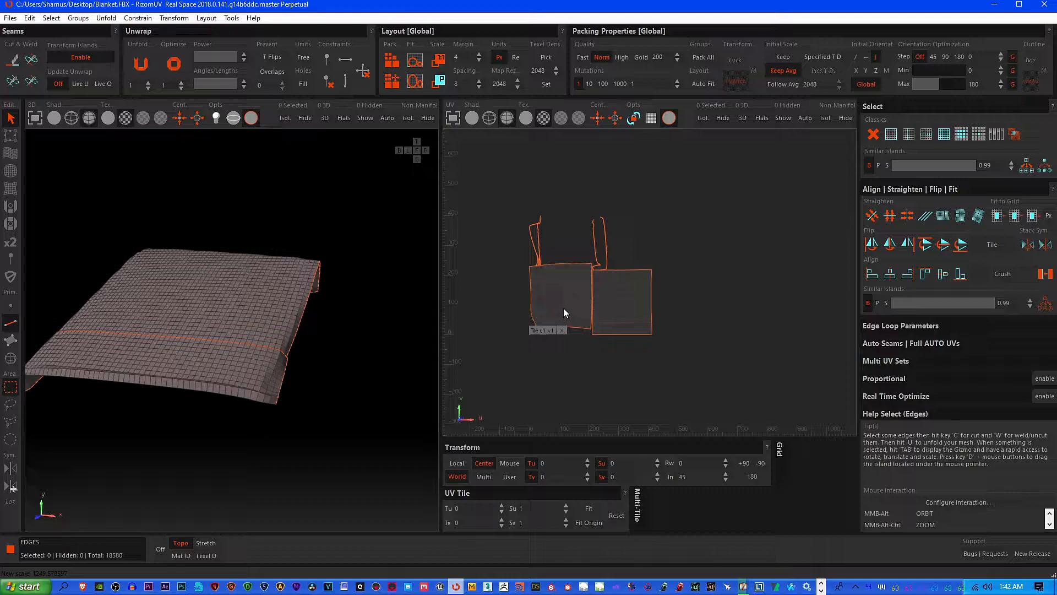
left_click(51, 18)
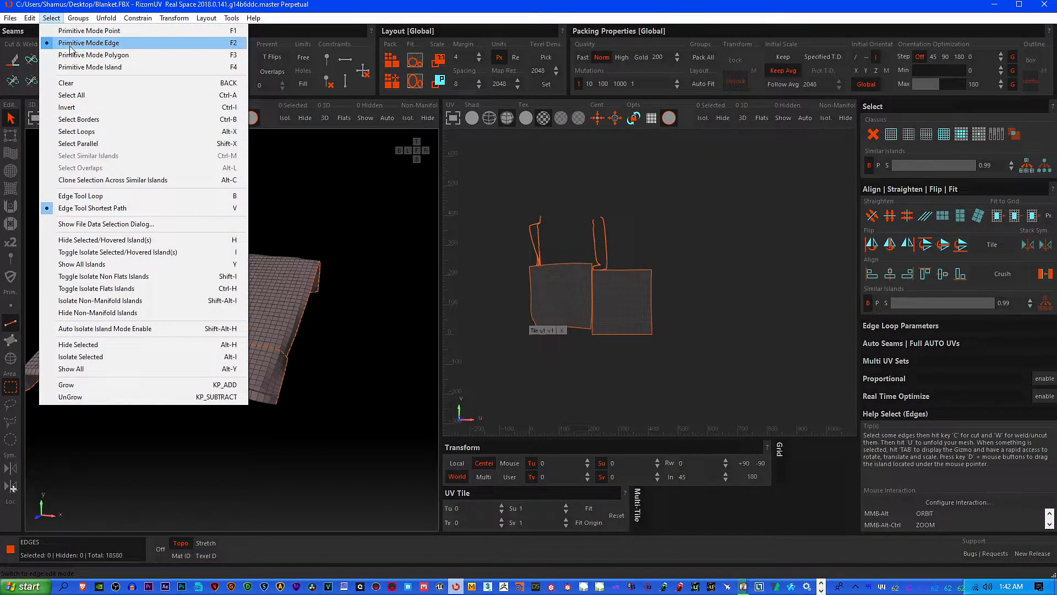
left_click(71, 54)
left_click(51, 17)
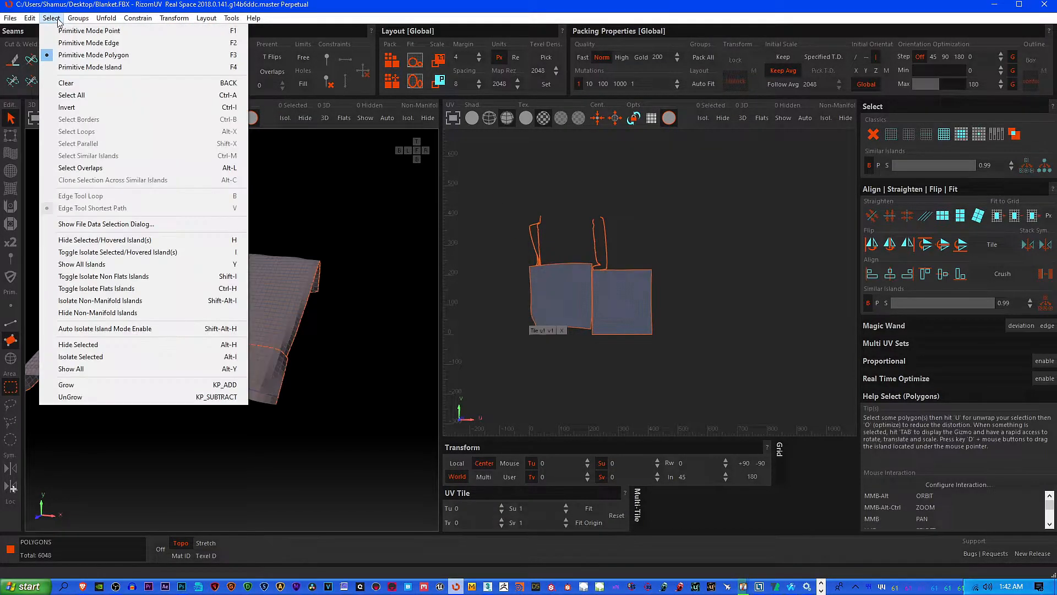
left_click(78, 95)
left_click(148, 74)
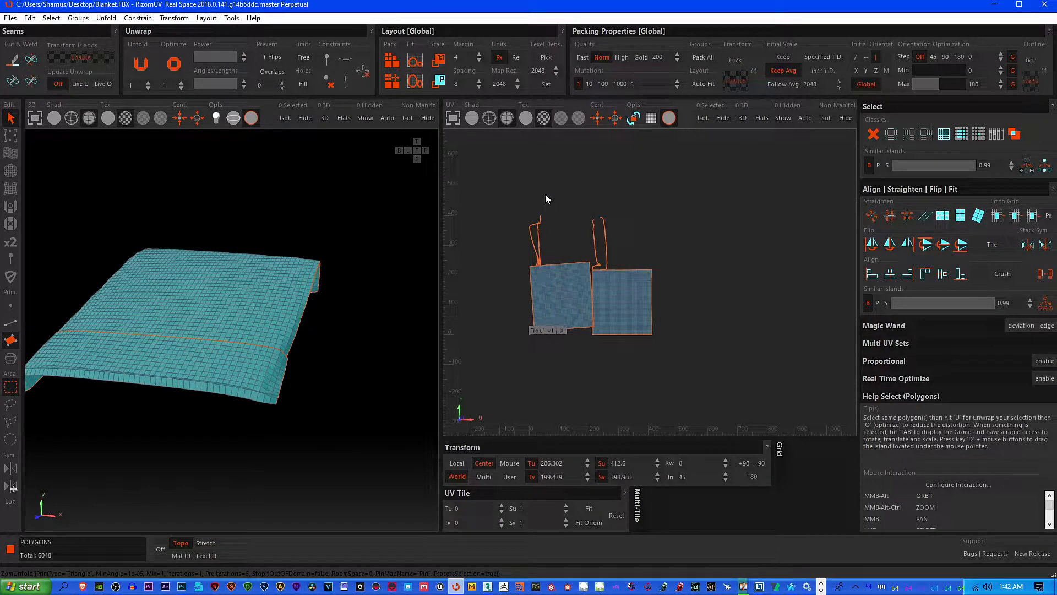
Fit the unfolded islands to the UV tile, accept the rescaling notice, and centre the UV view on them
left_click(415, 61)
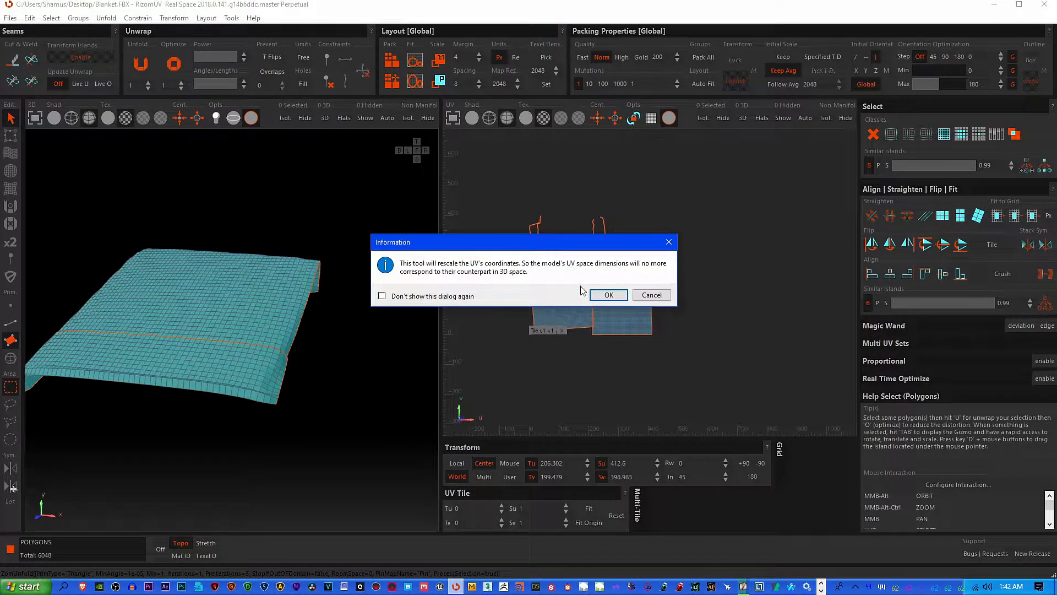
left_click(615, 294)
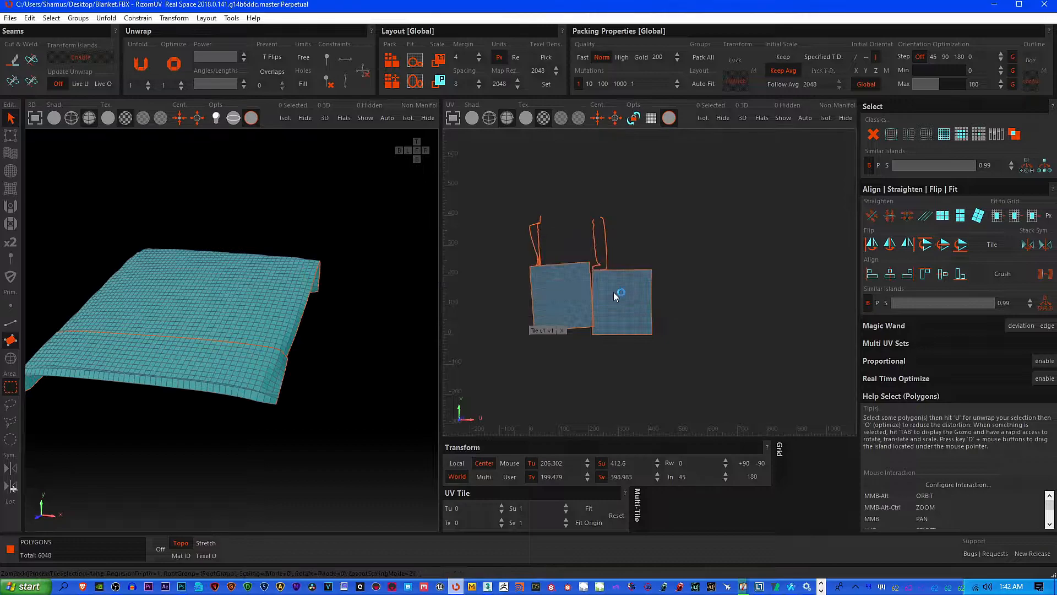
left_click(601, 121)
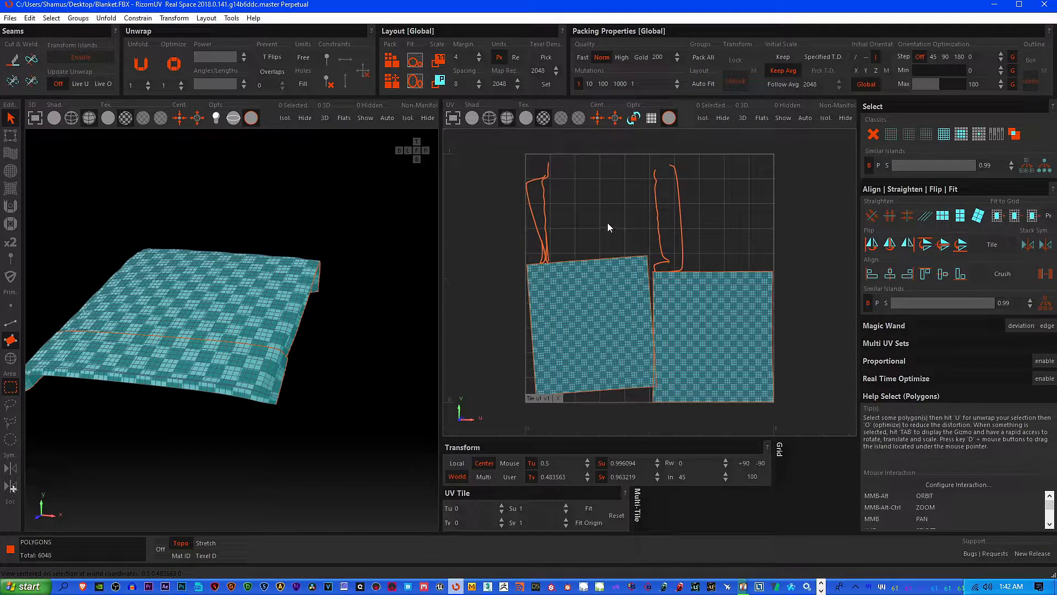
Straighten the selected UV islands into rectangular grids
left_click(943, 216)
scroll(675, 306, "up", 4)
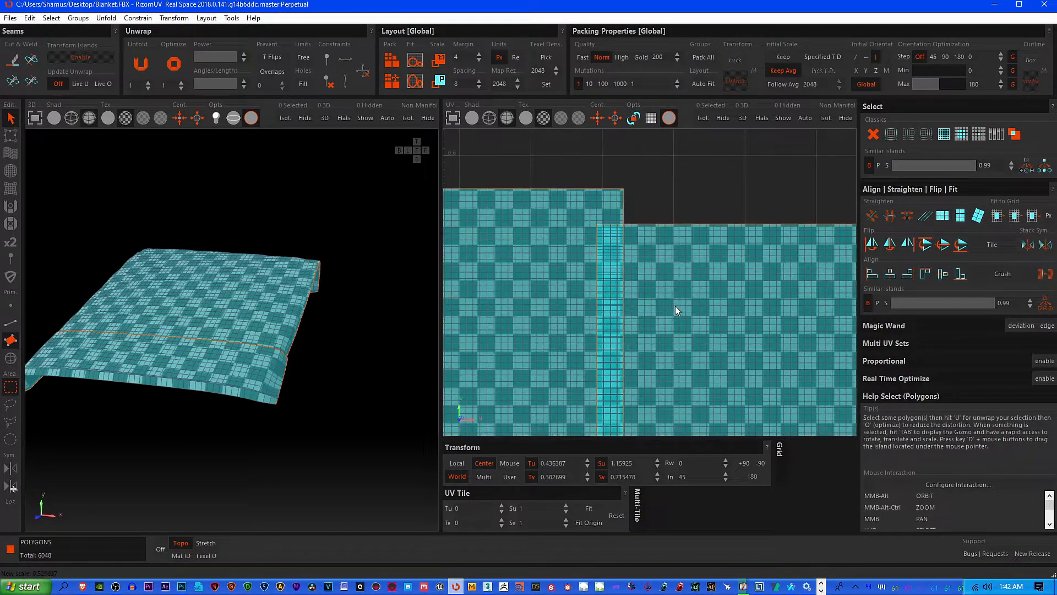
scroll(622, 245, "down", 1)
scroll(670, 219, "down", 3)
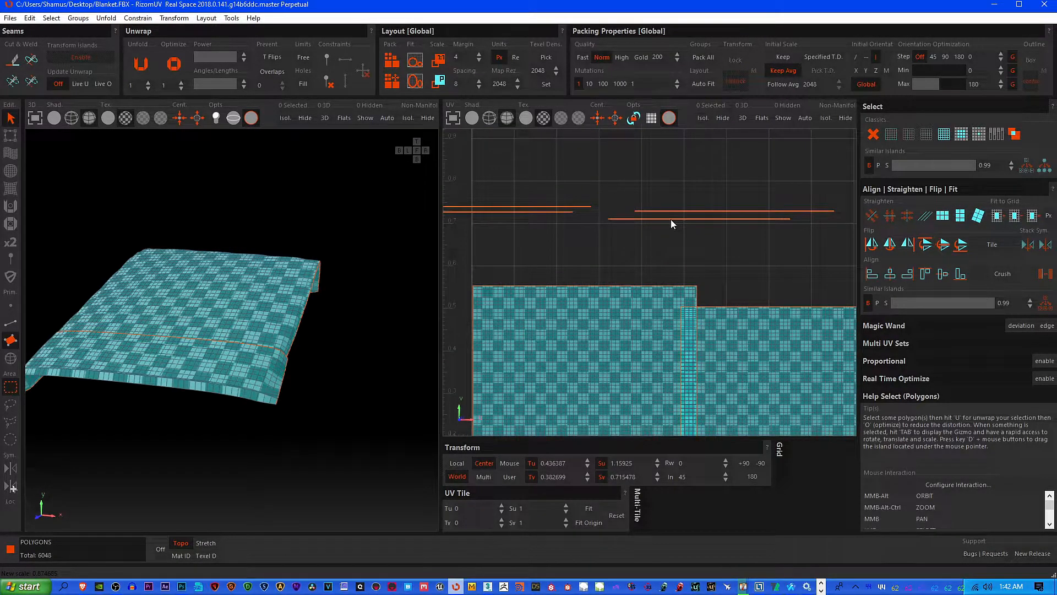
Fit the straightened islands to the UV tile and pack them
left_click(437, 65)
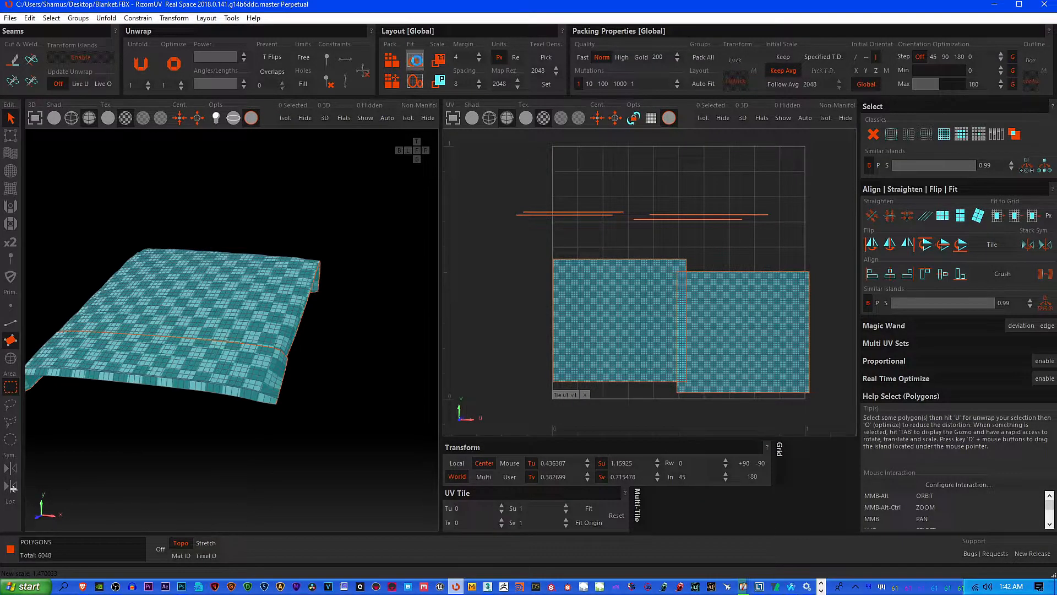
left_click(606, 293)
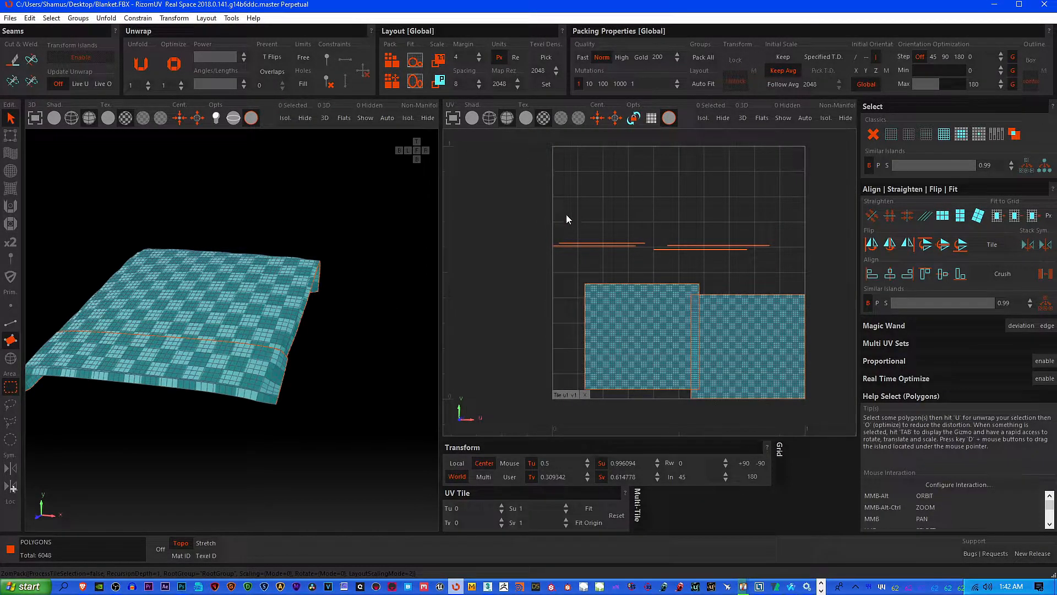
left_click(392, 62)
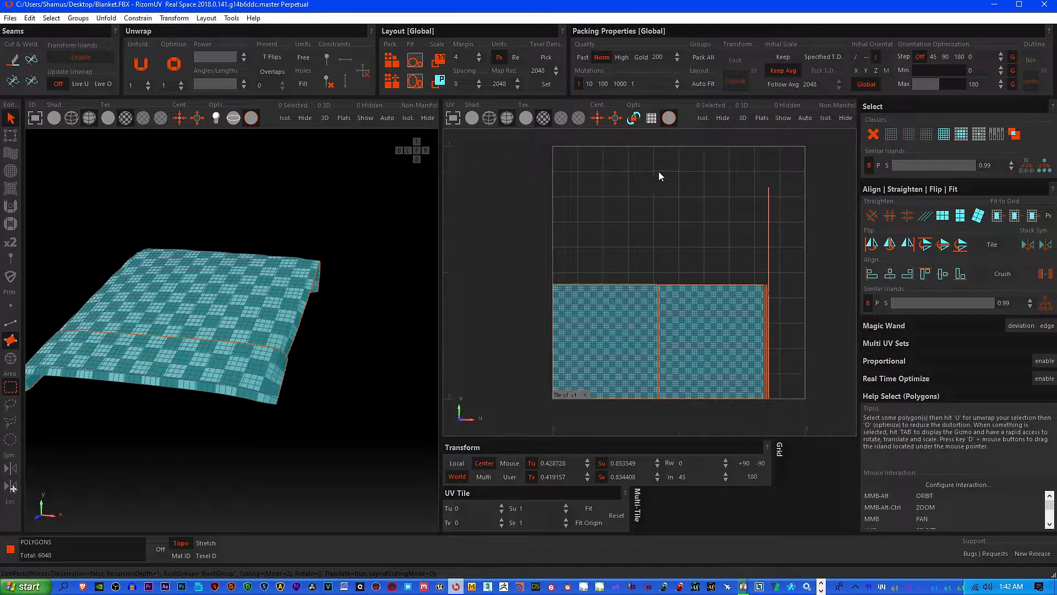
Set the packing quality to Gold with 10 mutations and pack the UV islands again
left_click(640, 58)
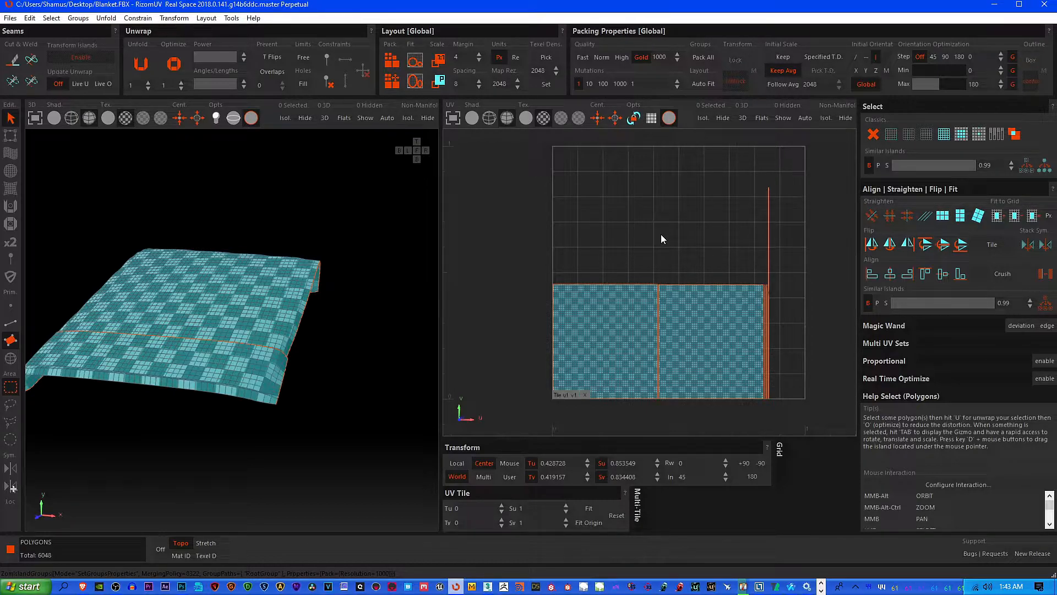
middle_click_drag(661, 236, 647, 257)
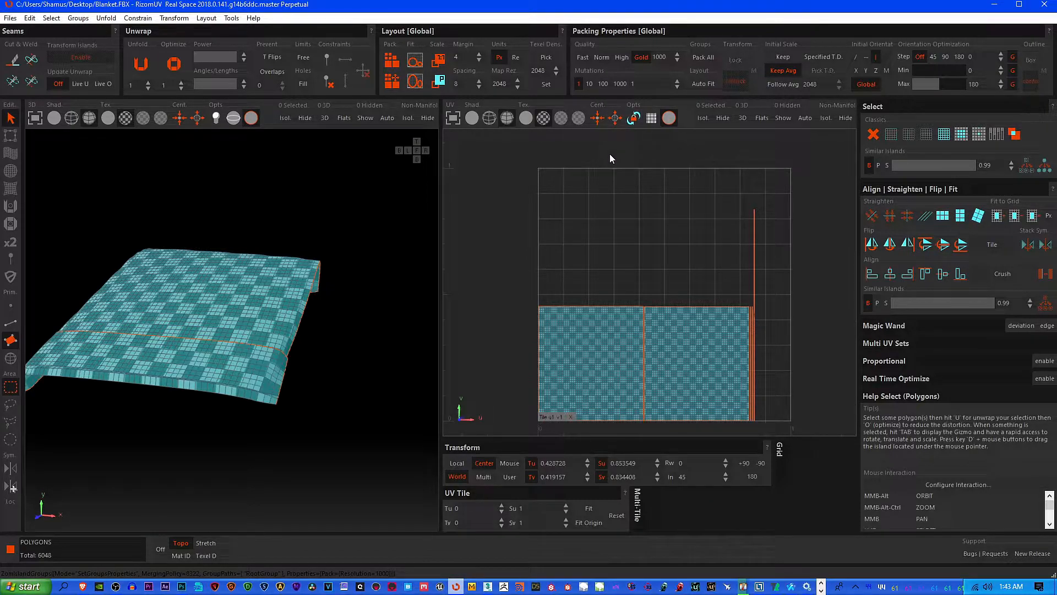
middle_click_drag(610, 154, 617, 170)
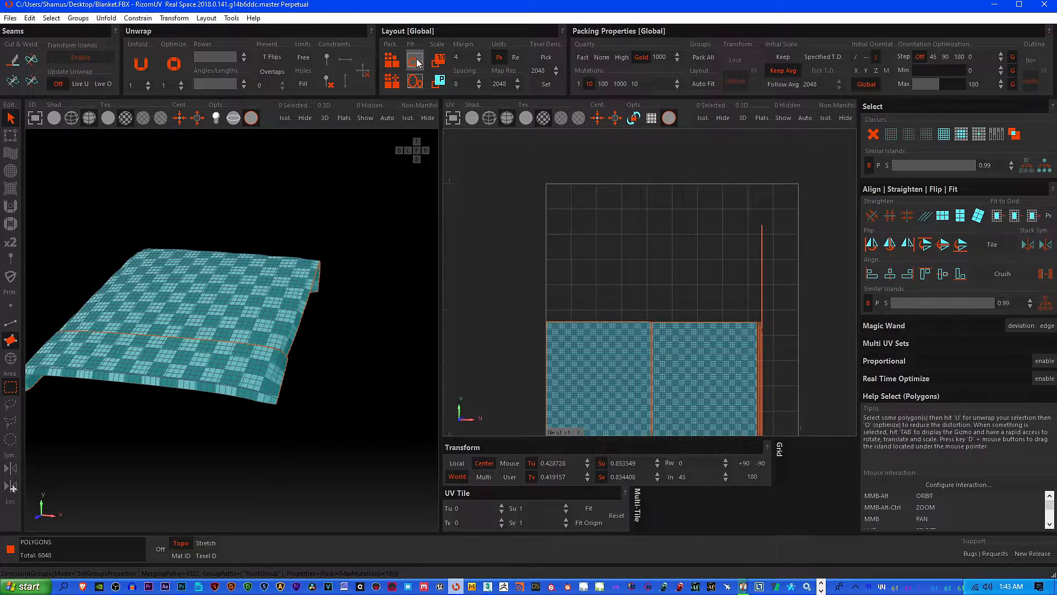
left_click(393, 62)
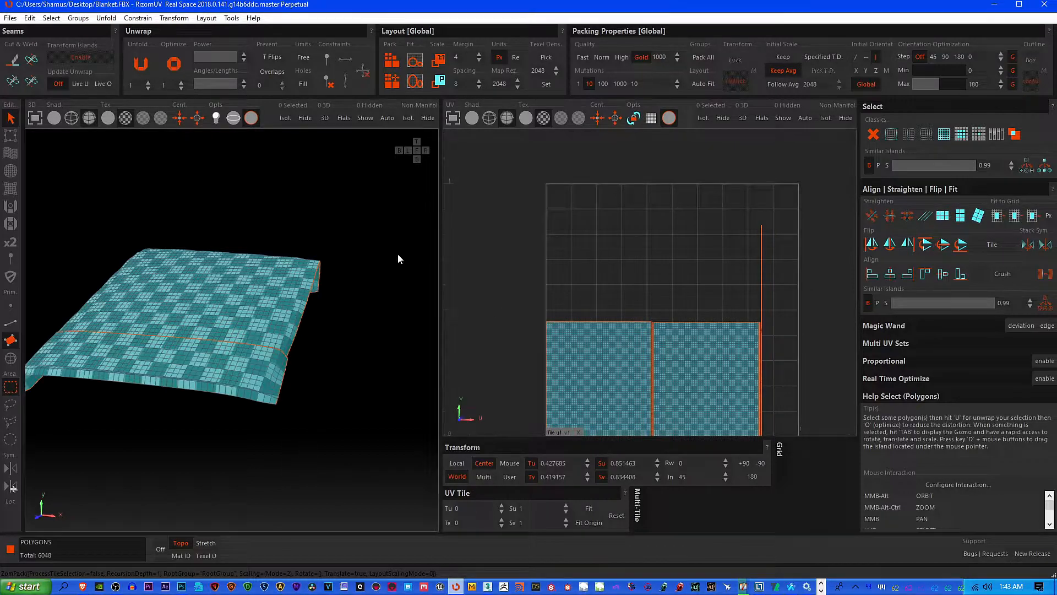
Clear the selection and examine the checker pattern on the 3D blanket around the fold seam and outer edges
left_click(370, 251)
scroll(220, 366, "up", 5)
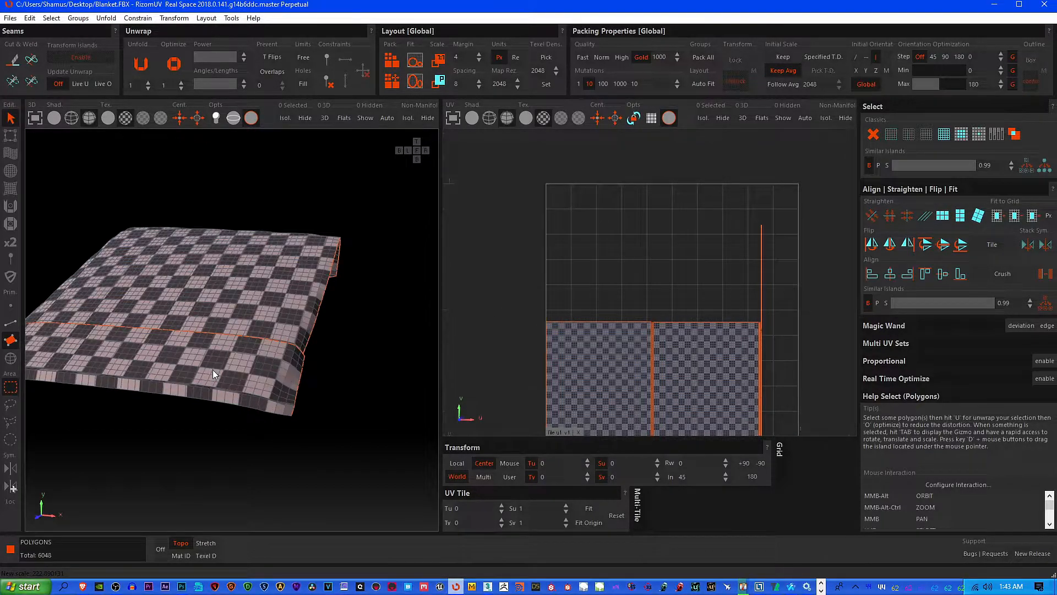
middle_click_drag(256, 368, 317, 388, "alt")
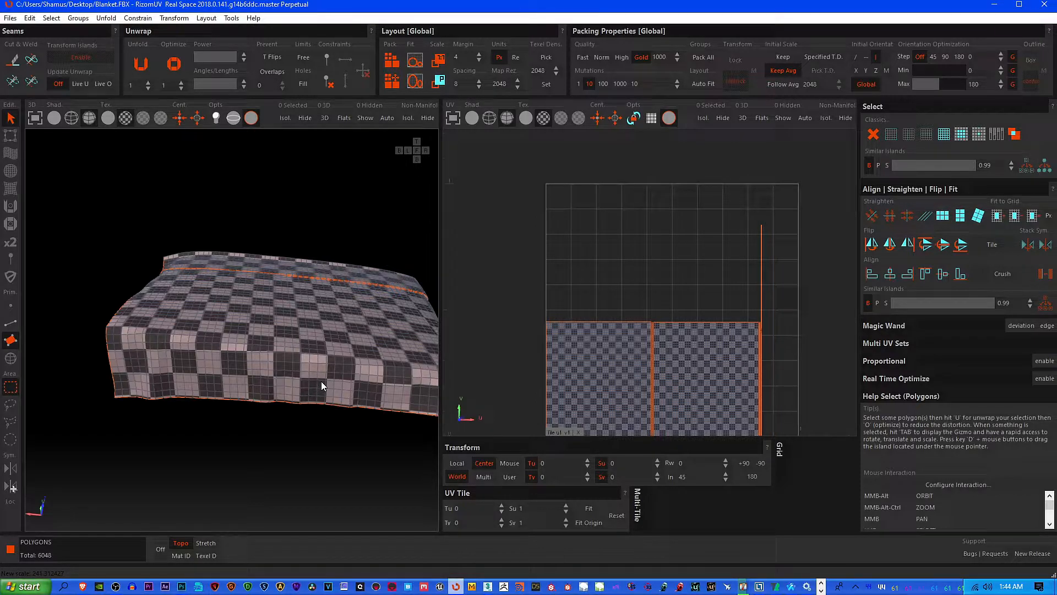
middle_click_drag(306, 354, 266, 382, "alt")
scroll(263, 379, "up", 4)
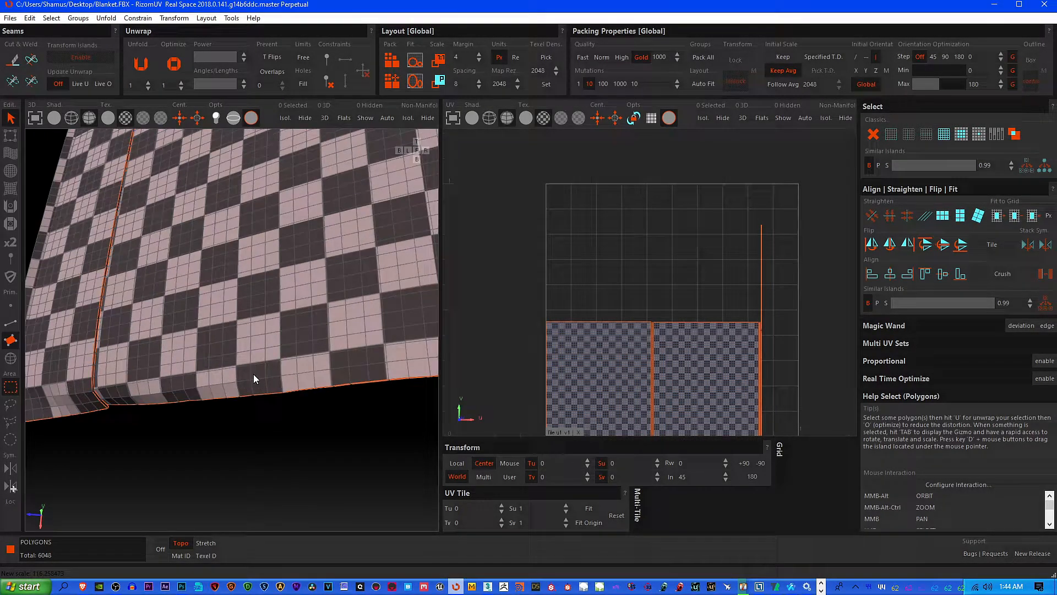
middle_click_drag(377, 352, 326, 335, "alt")
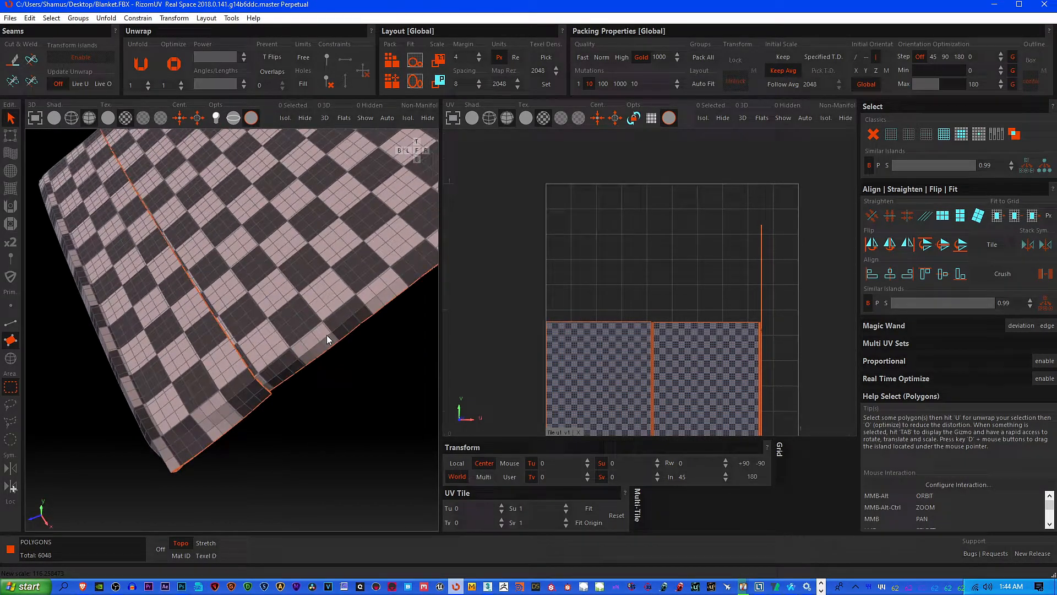
middle_click_drag(259, 318, 284, 301, "alt")
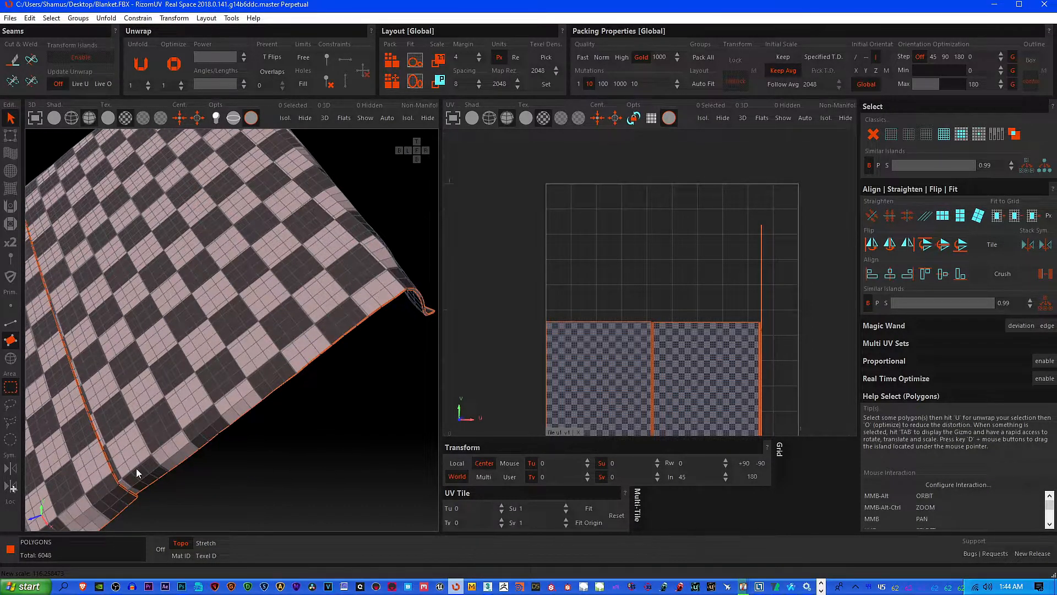
middle_click_drag(157, 460, 208, 430, "alt")
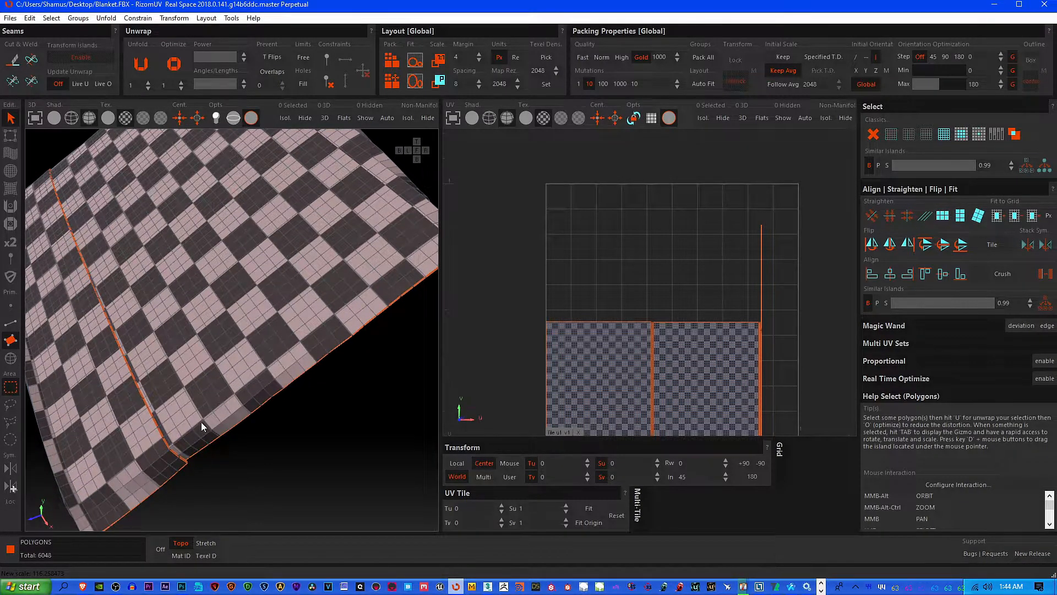
middle_click_drag(298, 345, 132, 391, "alt")
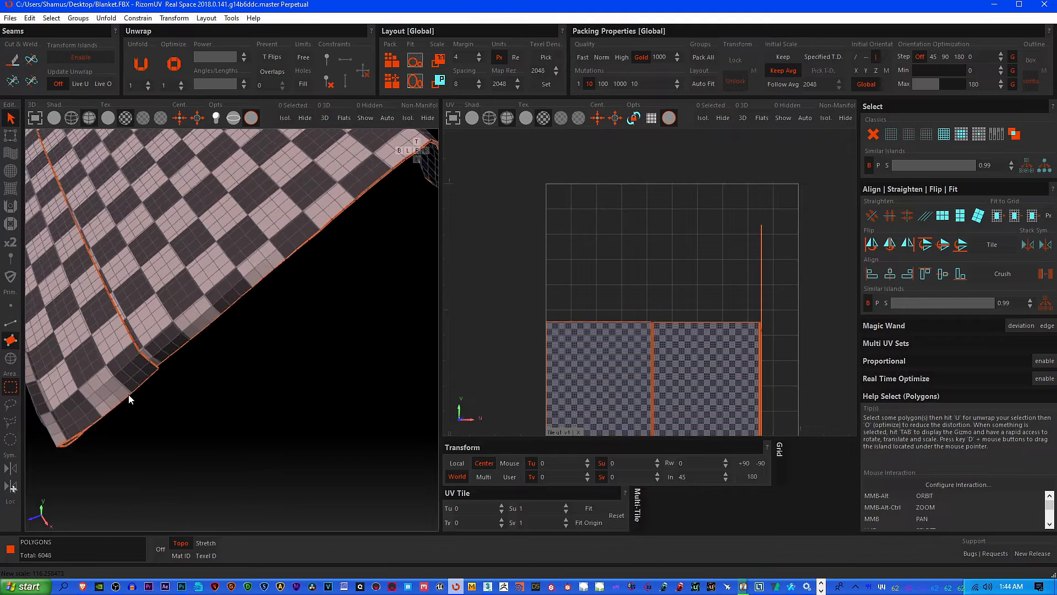
middle_click_drag(438, 140, 307, 275, "alt")
middle_click_drag(62, 387, 201, 379, "alt")
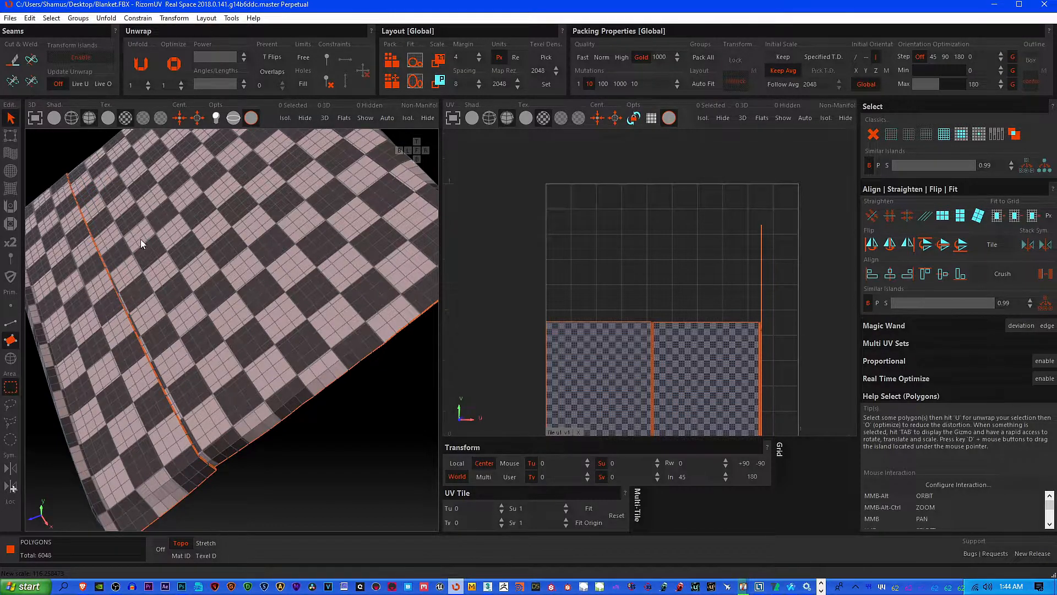
middle_click_drag(212, 173, 283, 419, "alt")
scroll(285, 418, "down", 8)
middle_click_drag(322, 377, 293, 424)
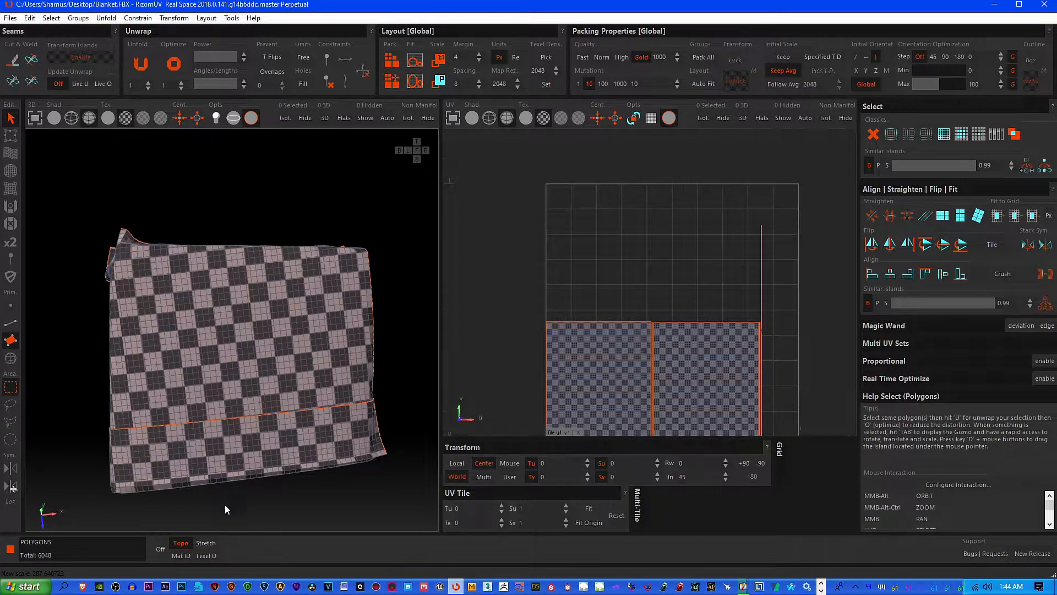
Examine the checker pattern on the 3D blanket at the draped corners and the end of the fold seam
left_click(182, 543)
middle_click_drag(198, 496, 276, 368, "alt")
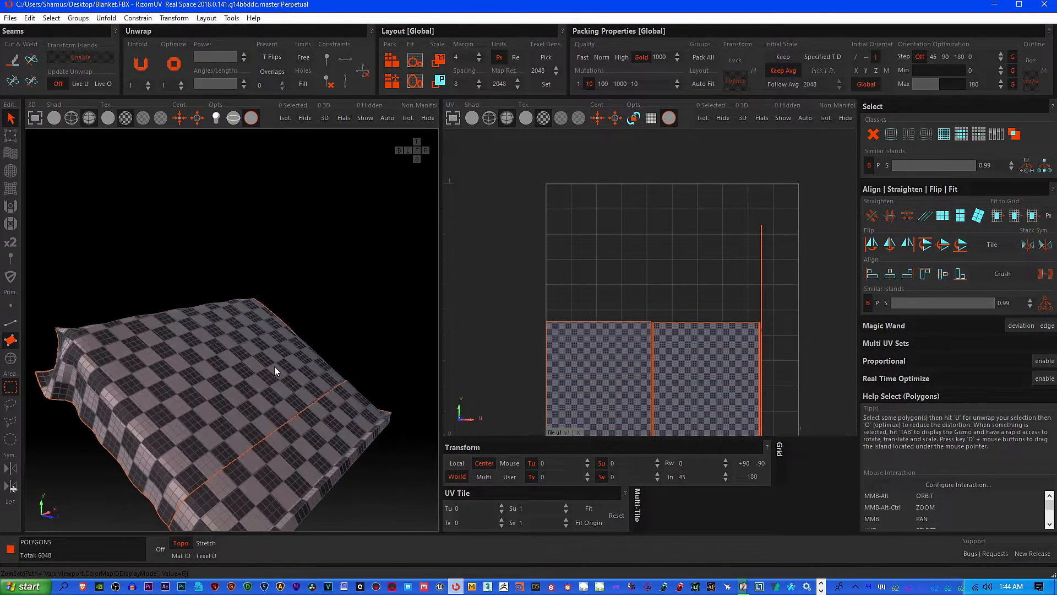
middle_click_drag(219, 414, 263, 356, "alt")
scroll(247, 396, "up", 5)
middle_click_drag(250, 414, 168, 404, "alt")
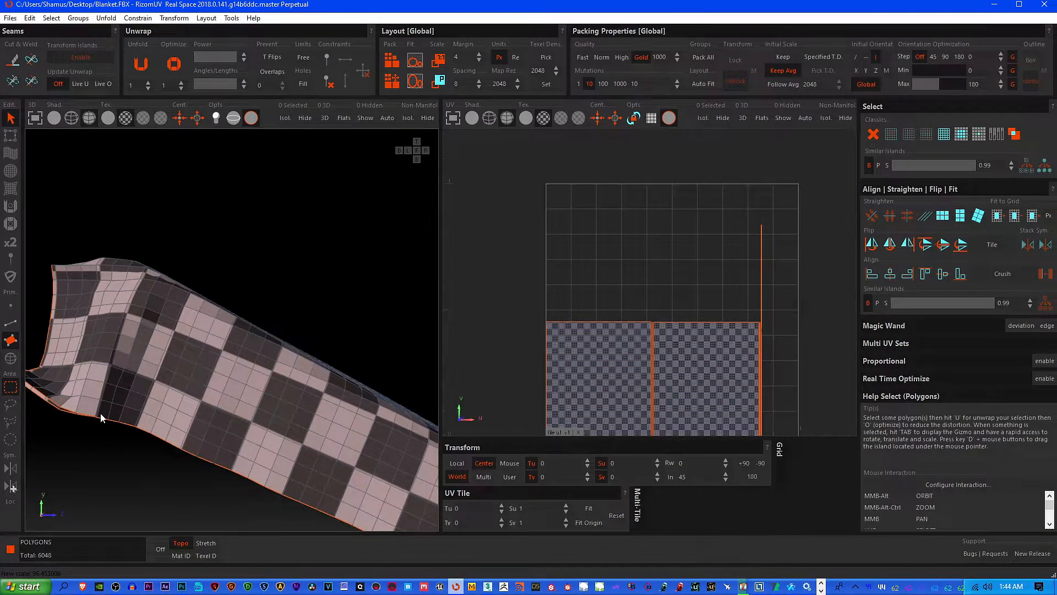
middle_click_drag(143, 387, 44, 352, "alt")
middle_click_drag(44, 353, 150, 381)
scroll(118, 352, "up", 4)
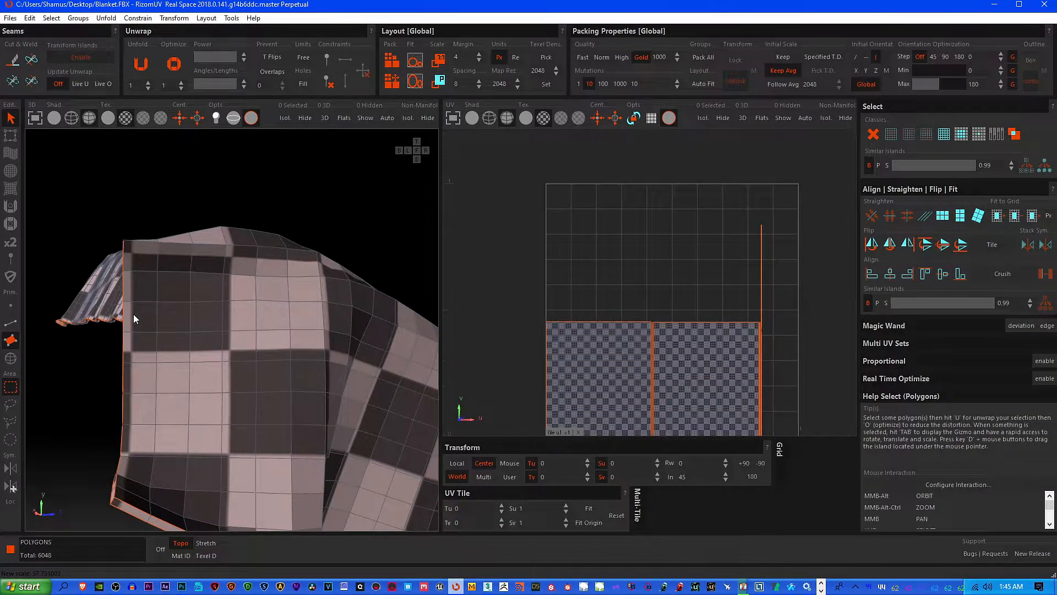
scroll(141, 279, "down", 3)
middle_click_drag(141, 280, 331, 239, "alt")
scroll(75, 279, "down", 5)
scroll(219, 318, "up", 5)
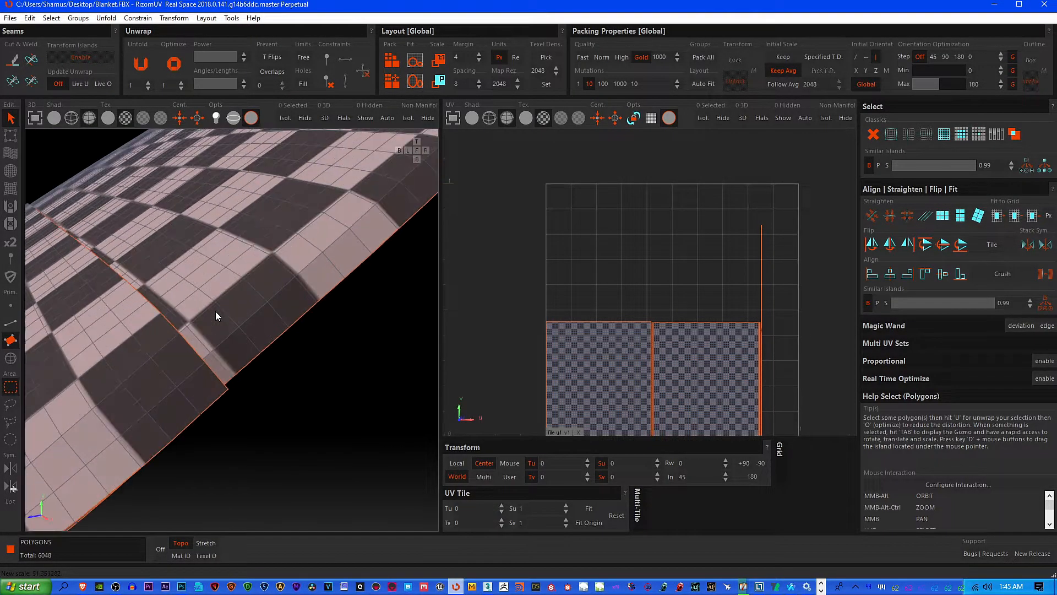
middle_click_drag(237, 300, 145, 325, "alt")
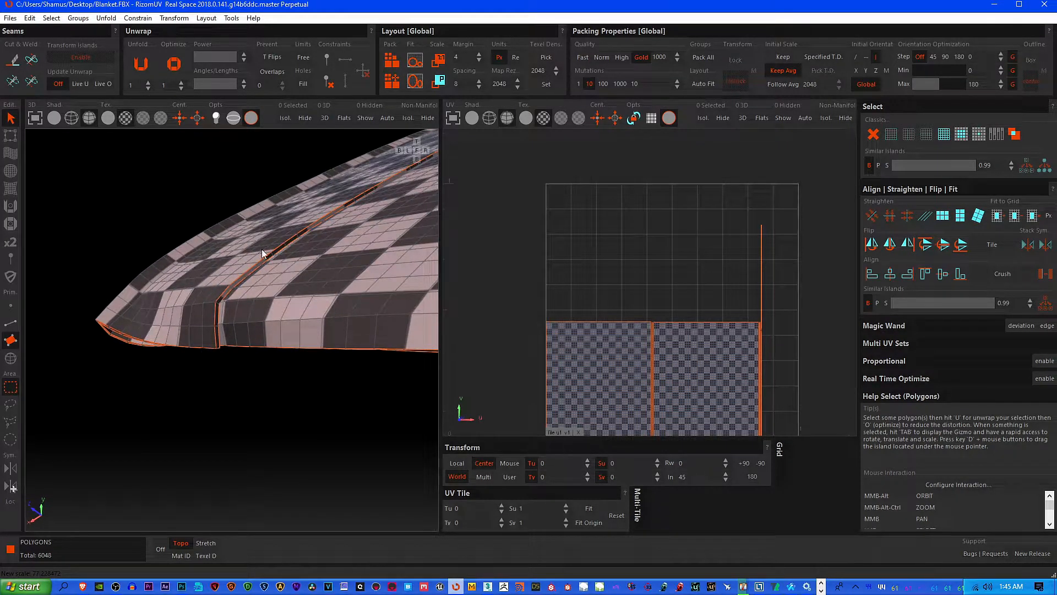
Scale the packed islands to fit the full width of the UV tile and accept the rescaling notice
scroll(617, 291, "down", 1)
middle_click_drag(632, 299, 616, 280)
left_click(414, 63)
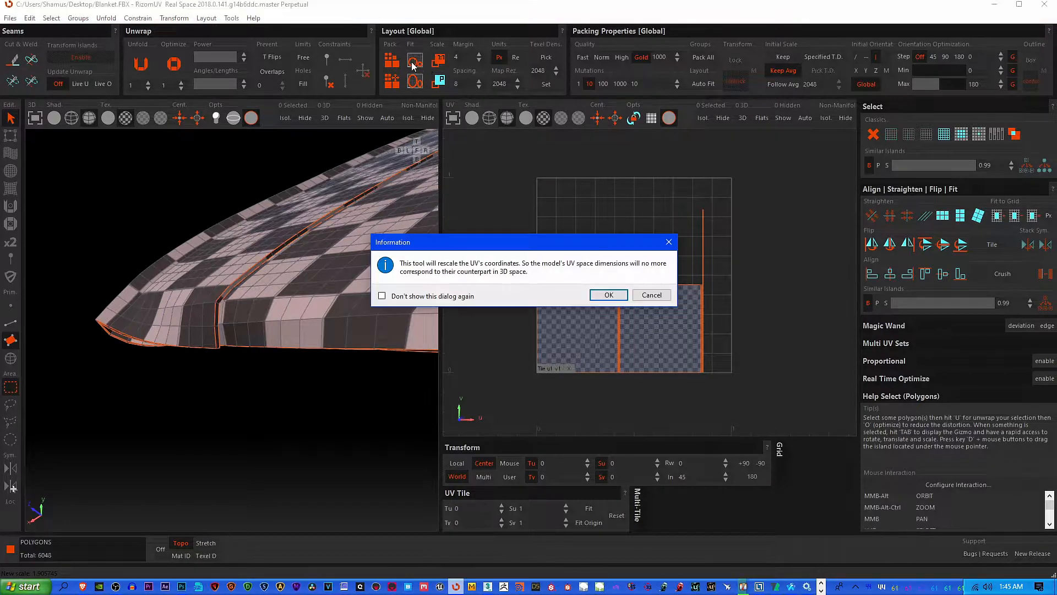
left_click(610, 295)
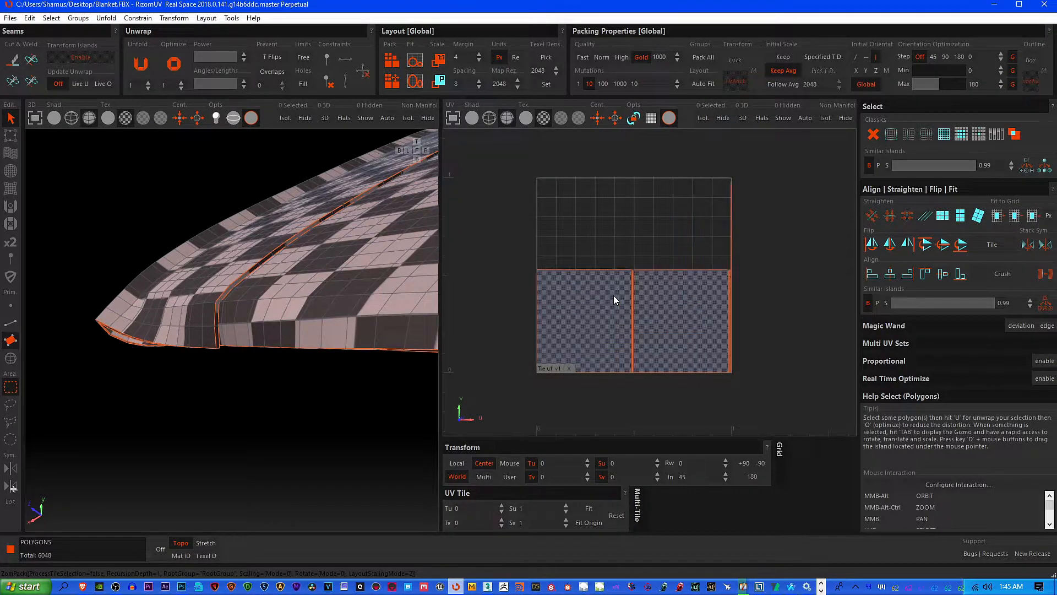
Examine the thin strip islands and the spacing between the two large islands in the packed UV layout
scroll(576, 253, "up", 2)
scroll(328, 295, "down", 1)
middle_click_drag(690, 351, 644, 297)
scroll(638, 264, "up", 2)
scroll(638, 259, "down", 1)
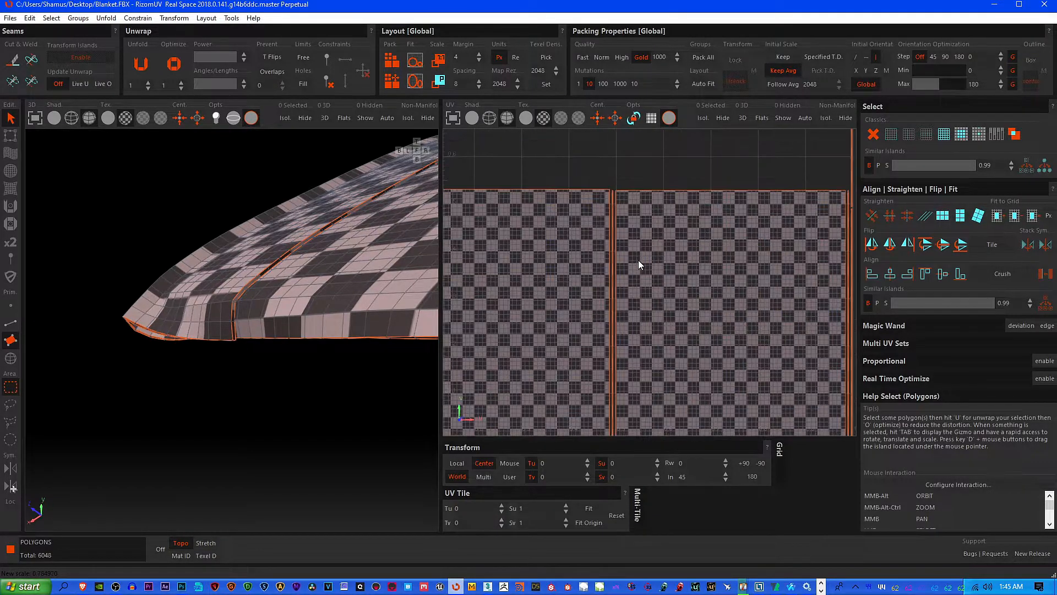
scroll(641, 325, "up", 3)
scroll(642, 326, "up", 3)
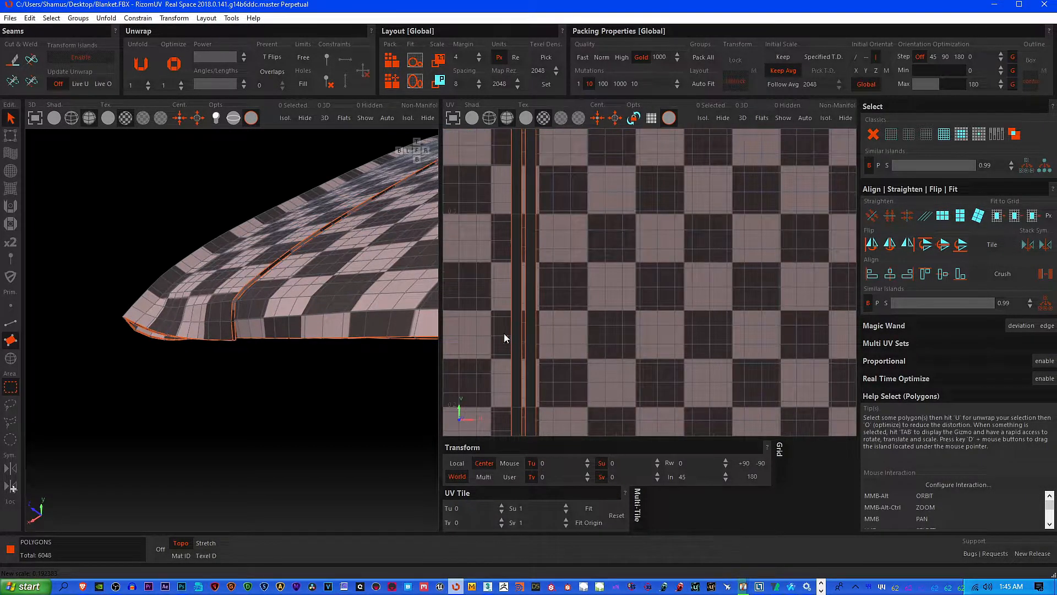
scroll(560, 334, "down", 3)
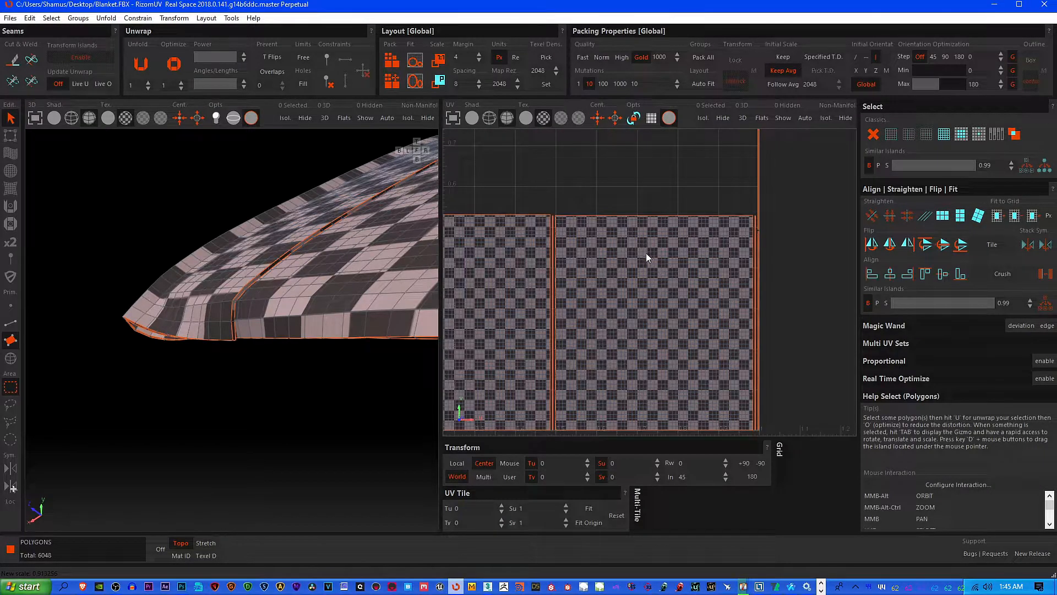
Examine the packed islands in the UV tile and the checker pattern along the blanket's edge and whole surface
middle_click_drag(637, 295, 664, 359)
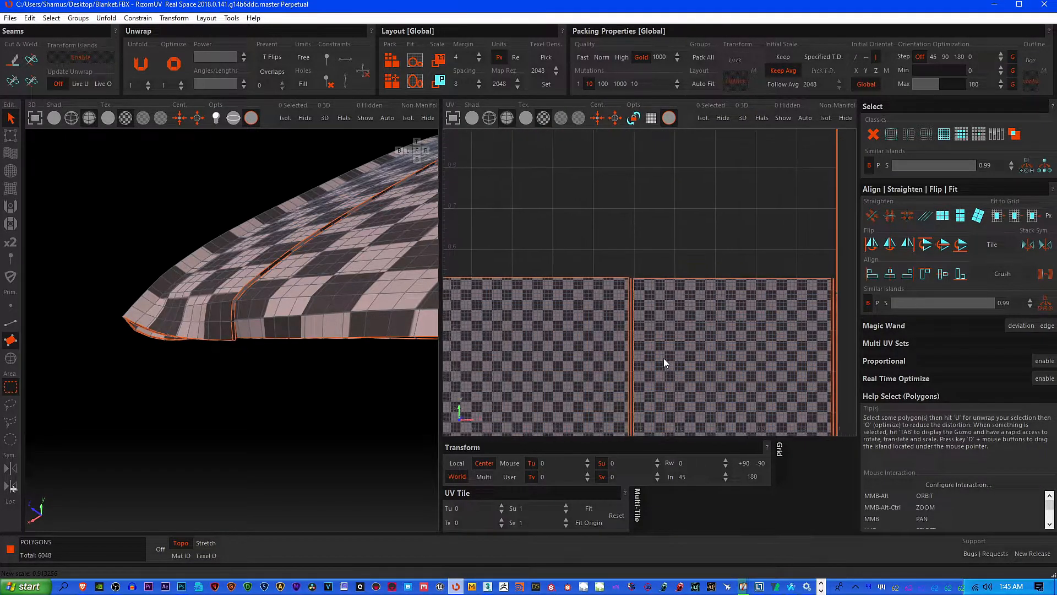
middle_click_drag(610, 331, 563, 305)
scroll(352, 280, "down", 8)
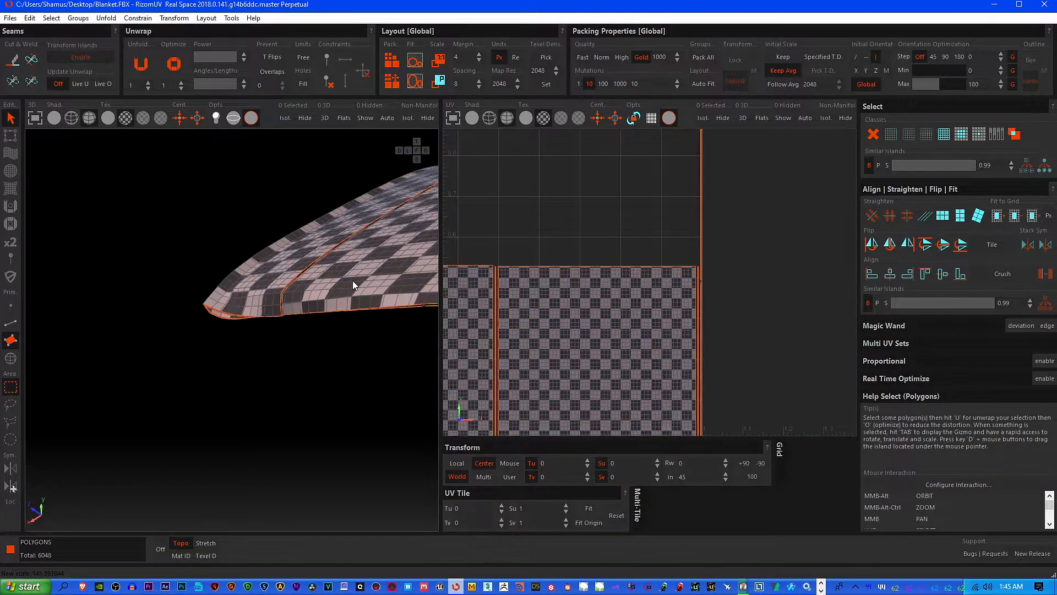
middle_click_drag(374, 268, 327, 239)
middle_click_drag(326, 239, 260, 331, "alt")
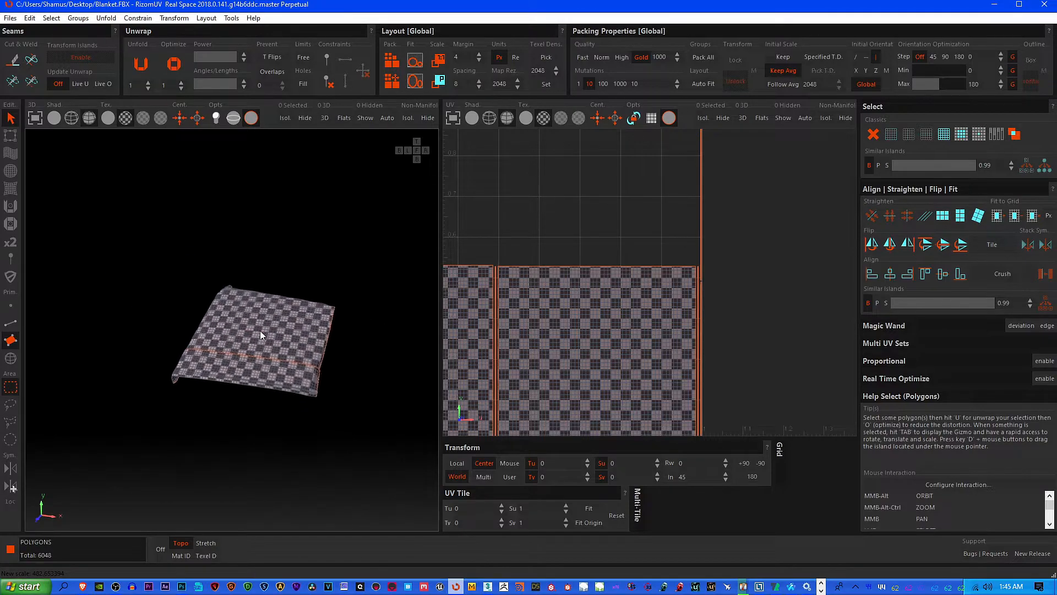
scroll(564, 326, "down", 5)
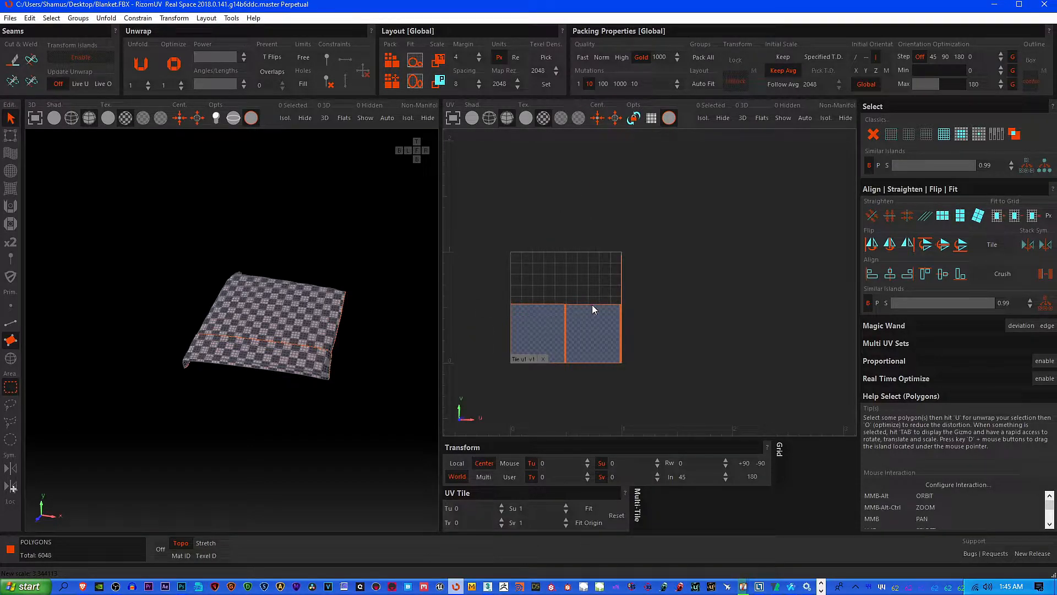
scroll(593, 305, "up", 3)
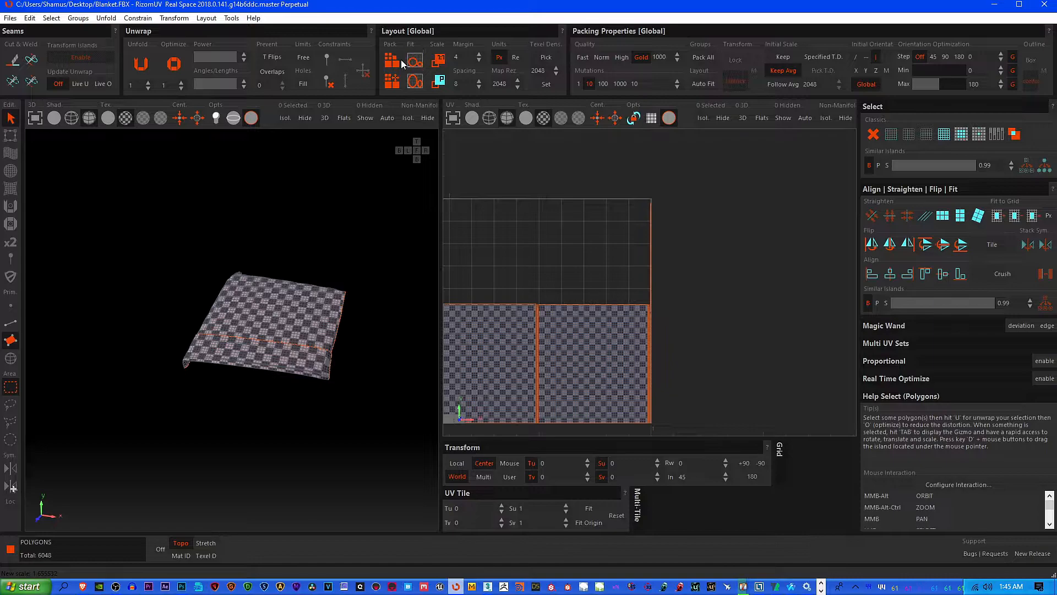
Try rescaling the UV islands 1:1 to their original 3D dimensions
left_click(443, 63)
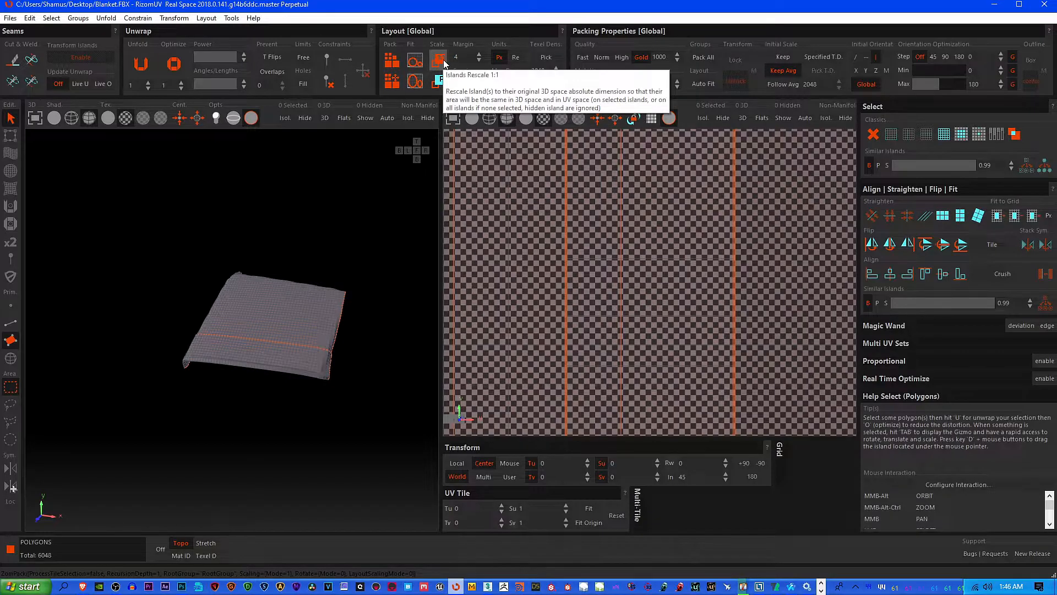
scroll(586, 276, "up", 10)
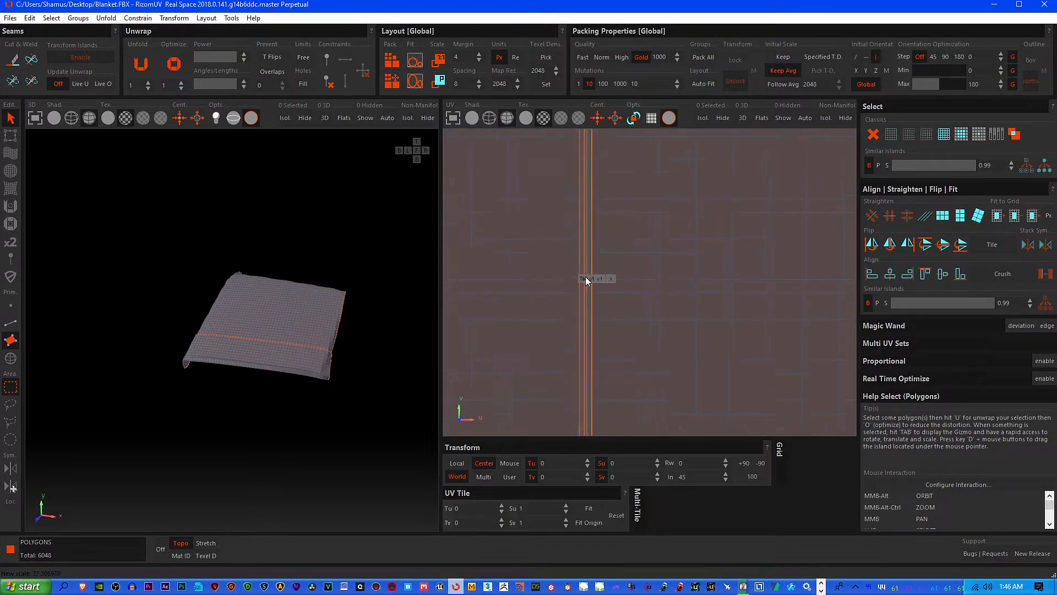
left_click(443, 63)
scroll(503, 238, "down", 5)
scroll(583, 279, "up", 8)
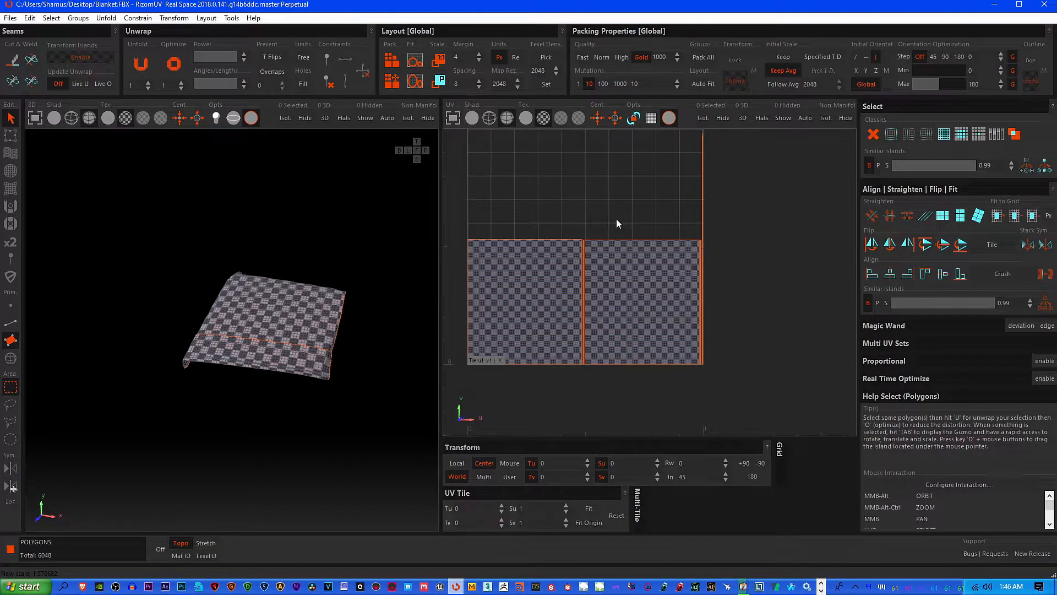
Examine the packed layout within the UV tile and the checker pattern across the blanket's top, fold seam and corners
mouse_move(758, 276)
middle_mouse_down()
mouse_move(775, 312)
mouse_move(759, 304)
mouse_move(760, 290)
middle_mouse_up()
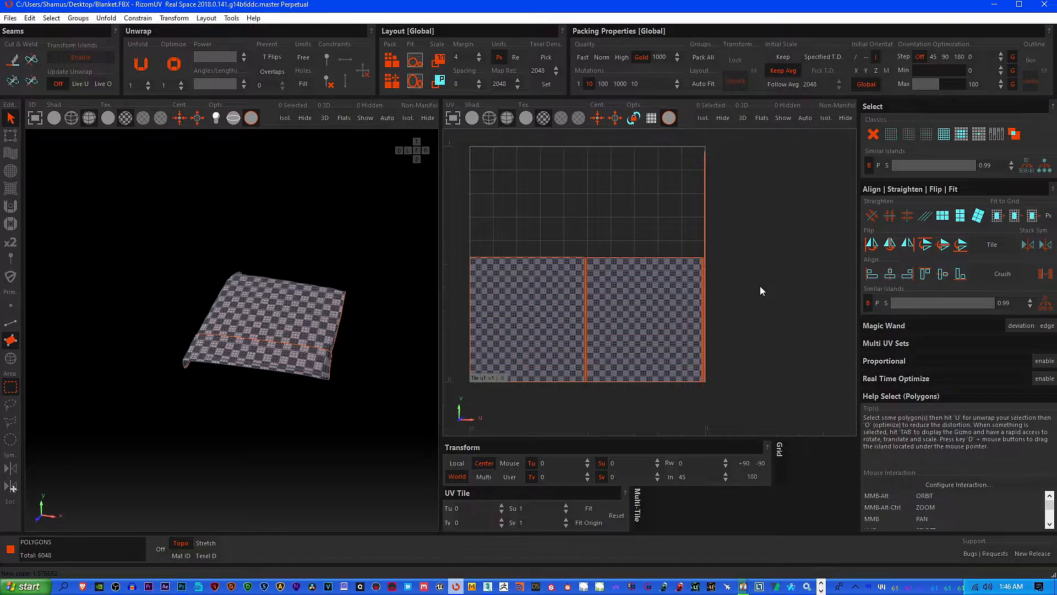
middle_click_drag(743, 325, 756, 319)
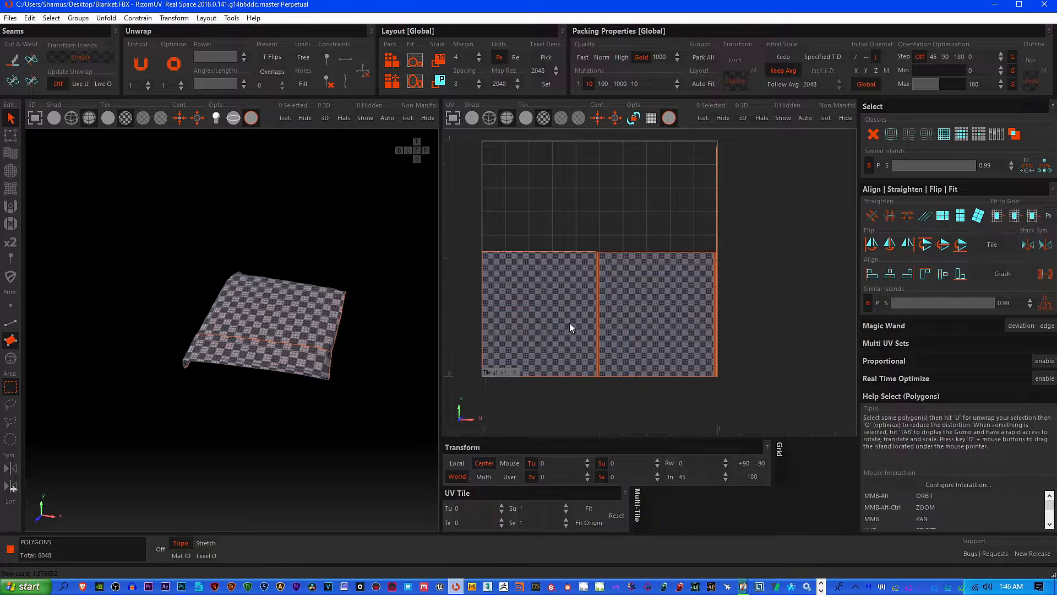
middle_click_drag(569, 322, 570, 305)
scroll(290, 352, "up", 5)
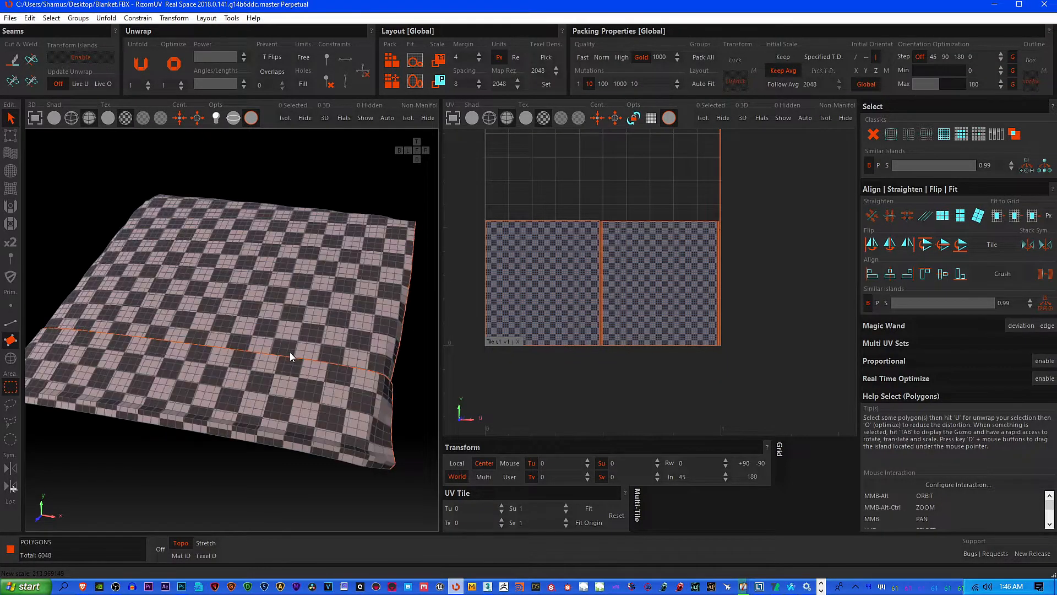
middle_click_drag(270, 366, 275, 388, "alt")
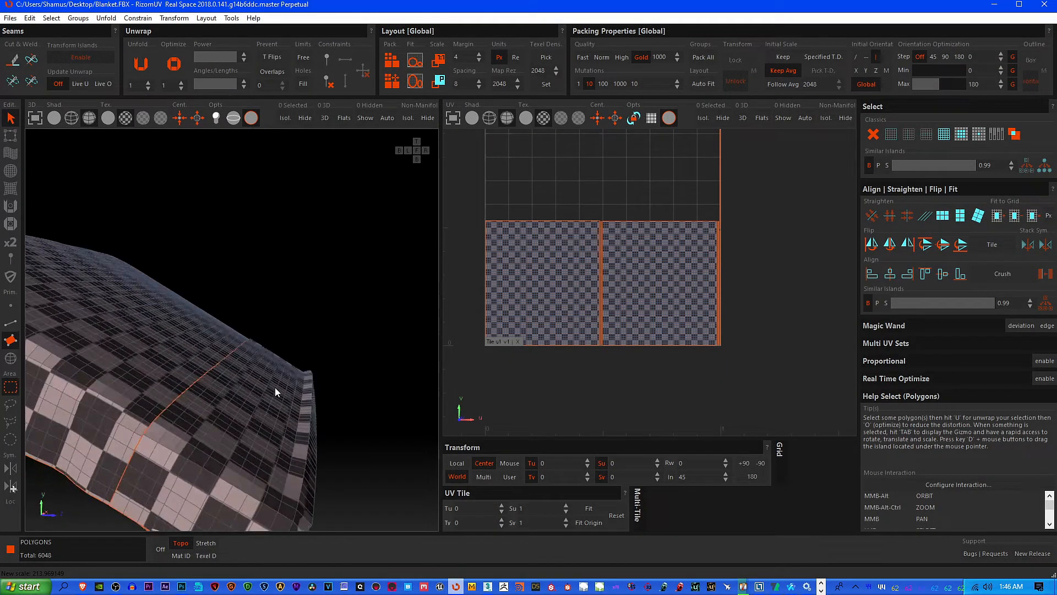
middle_click_drag(221, 421, 183, 367, "alt")
middle_click_drag(234, 293, 272, 354, "alt")
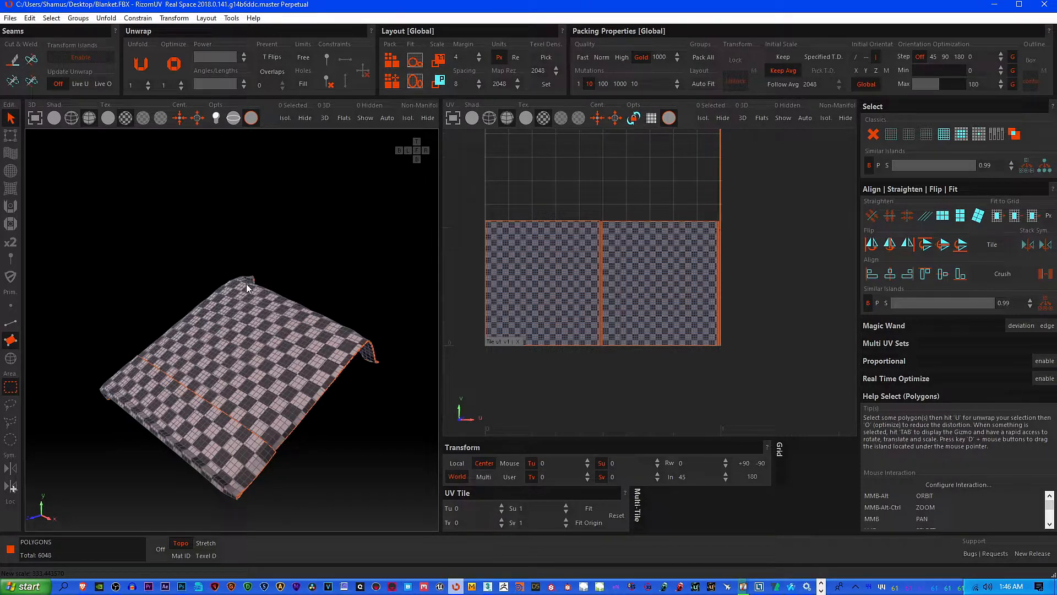
Save the unwrapped model to the Desktop as Blanket.FBX in FBX binary format
left_click(11, 18)
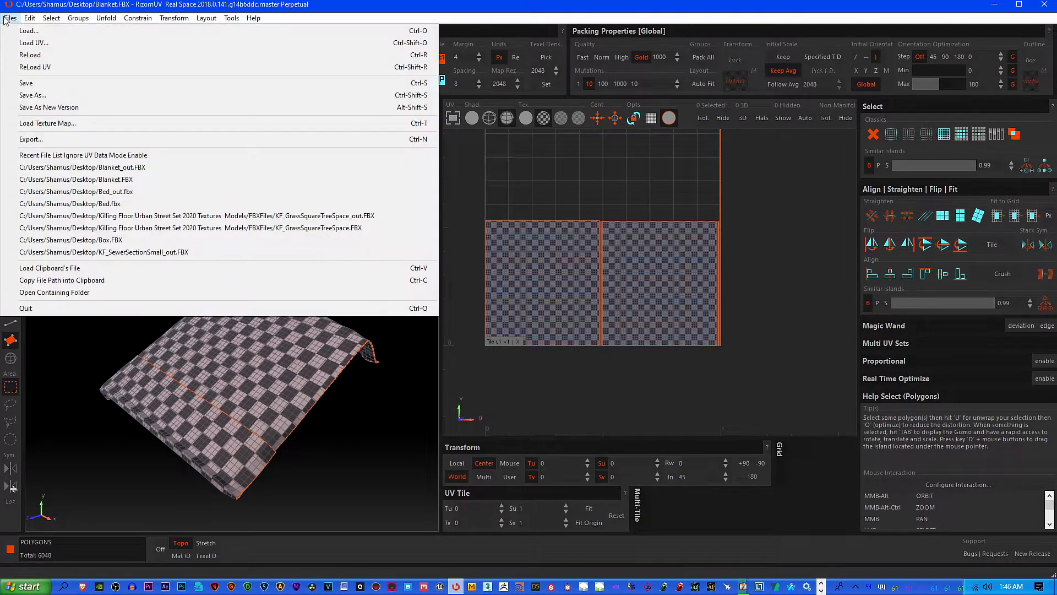
left_click(51, 94)
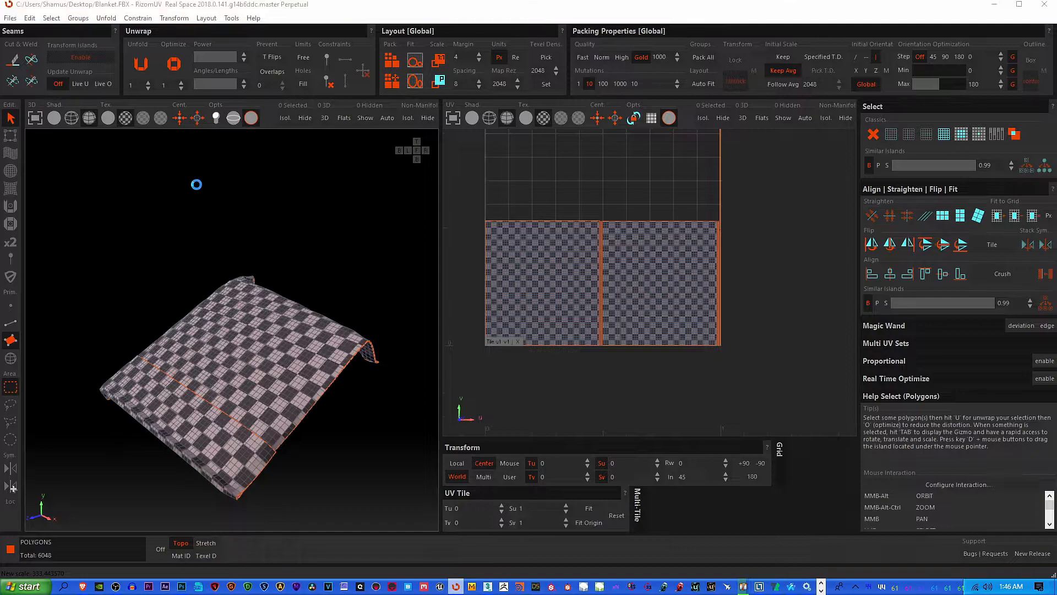
left_click(446, 304)
left_click(554, 295)
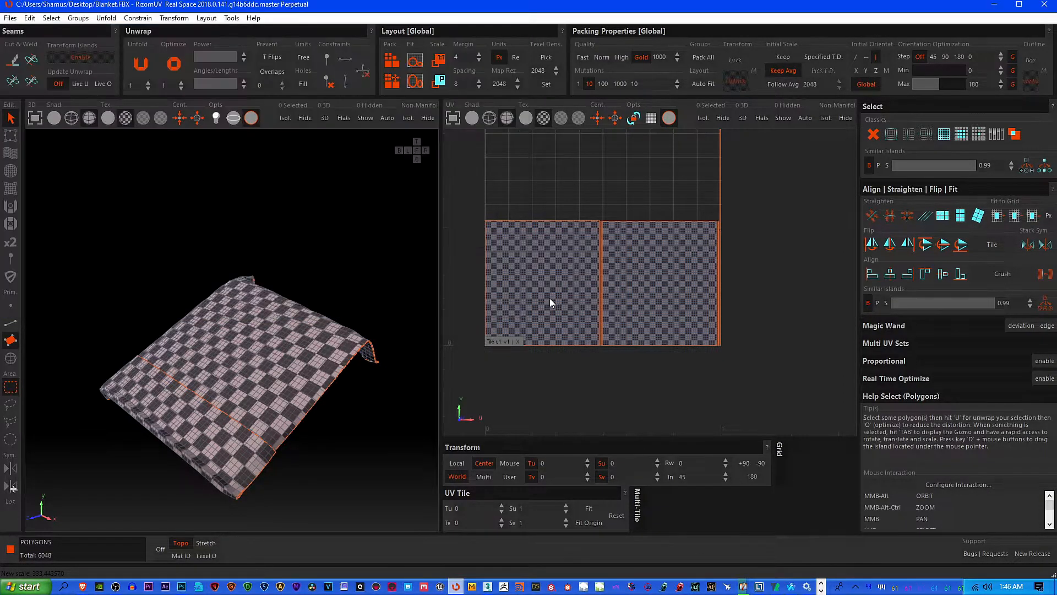
Switch to 3ds Max and close the Render To Texture dialog
middle_click_drag(355, 339, 250, 379, "alt")
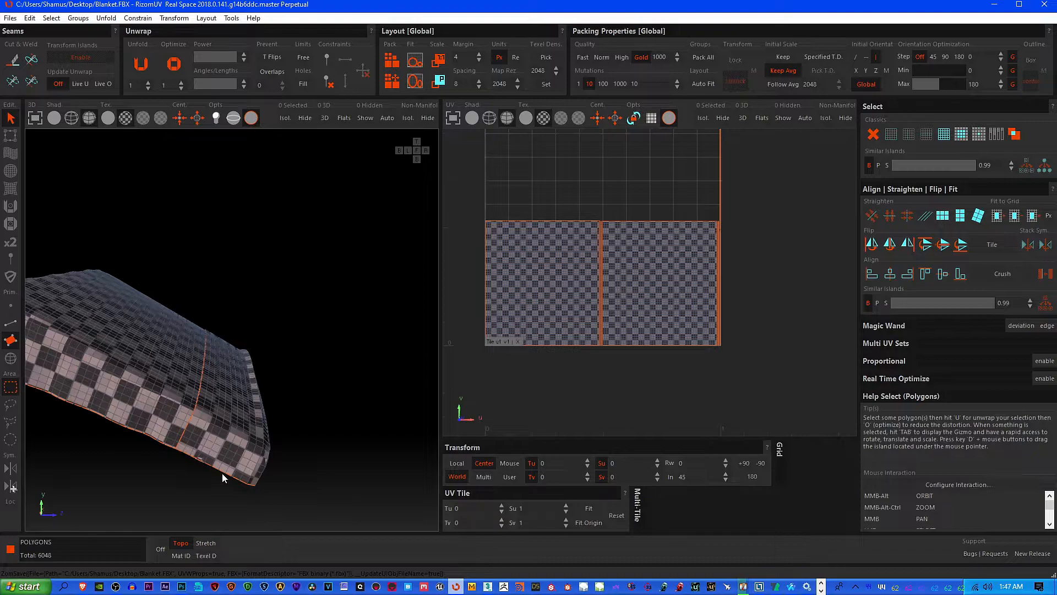
middle_click_drag(209, 389, 319, 411, "alt")
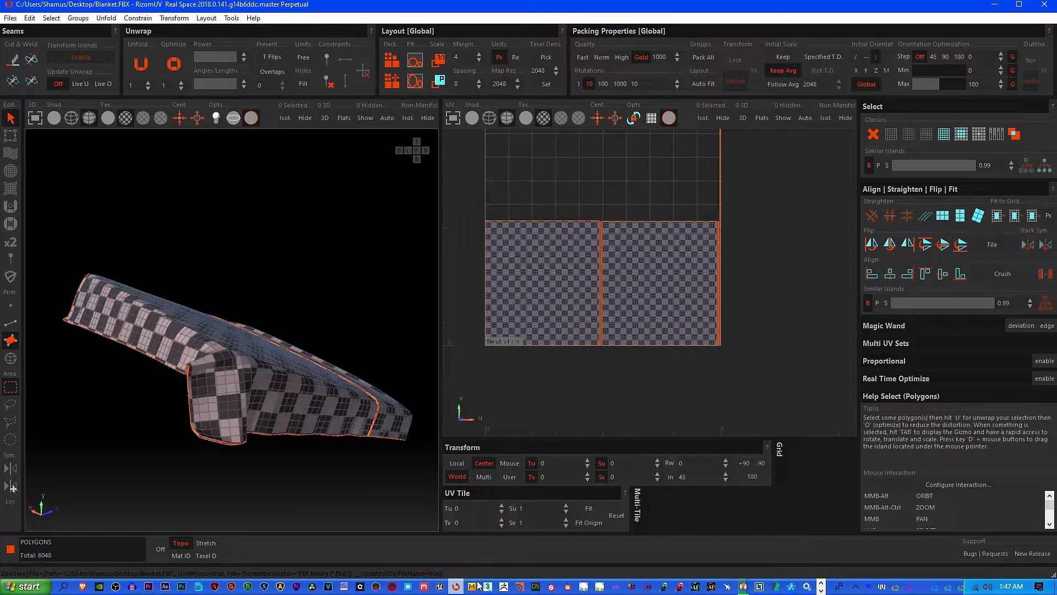
left_click(488, 585)
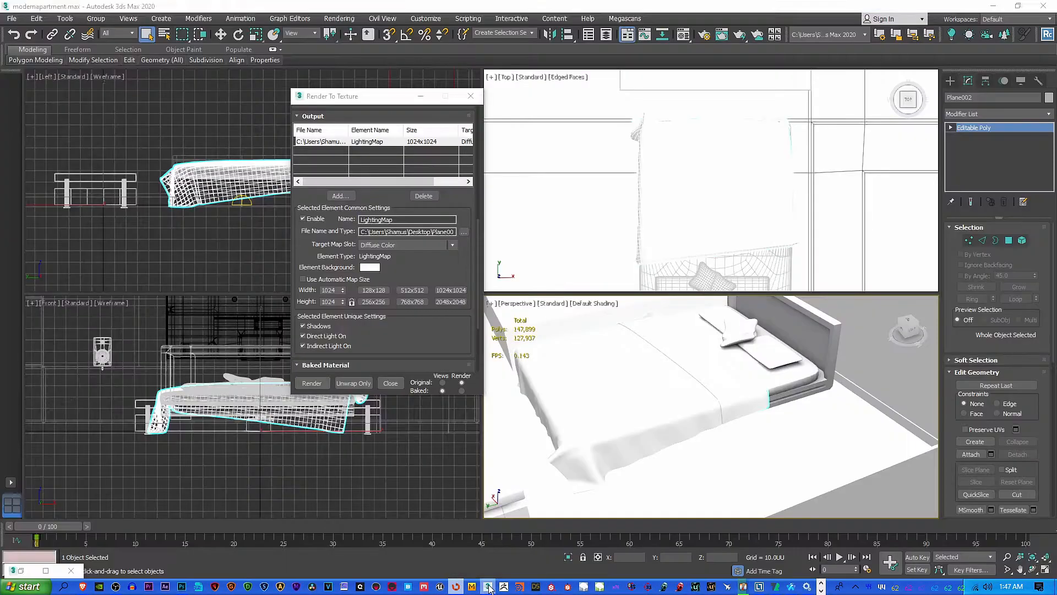
left_click(471, 95)
Add an Unwrap UVW modifier to the selected blanket and open its UV editor
middle_click_drag(602, 395, 692, 396)
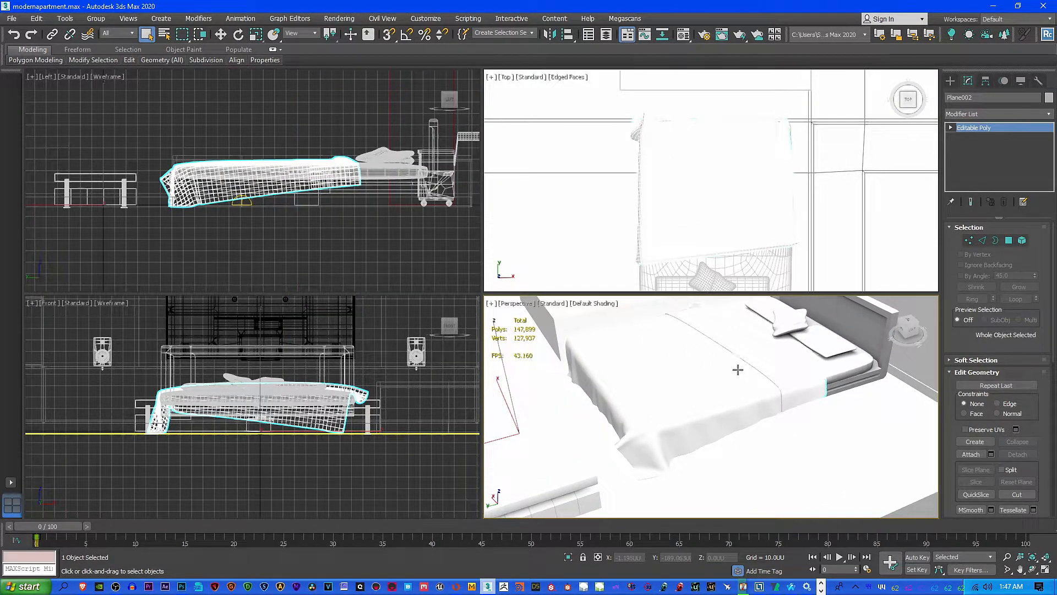
left_click(1048, 113)
left_click_drag(1053, 140, 1049, 410)
left_click(976, 428)
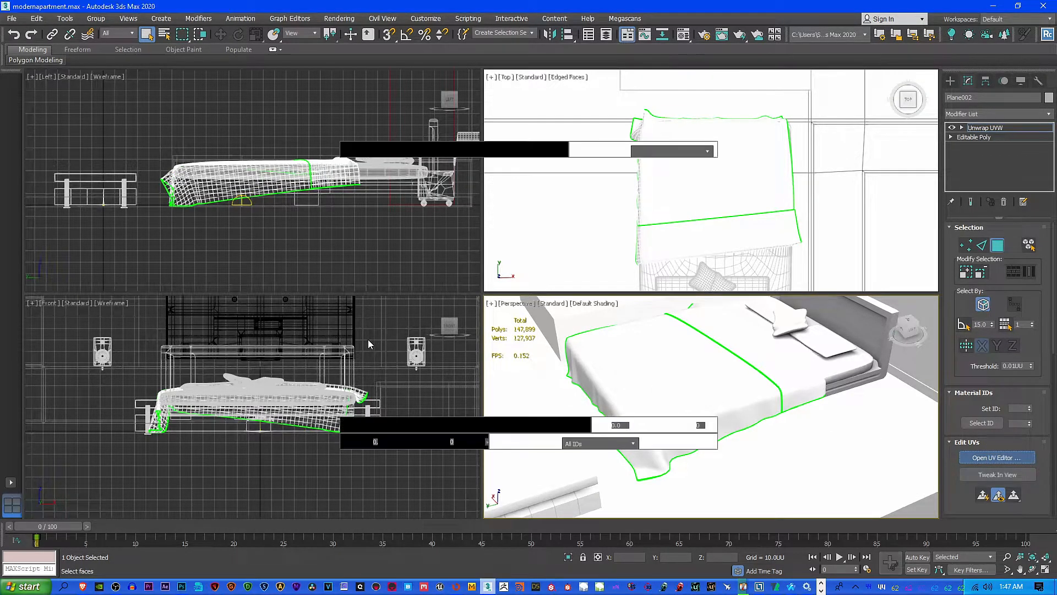
Examine the blanket's two large islands and thin strips in the UV editor, and close the editor
scroll(149, 294, "down", 2)
middle_click_drag(183, 297, 183, 292)
scroll(184, 292, "up", 6)
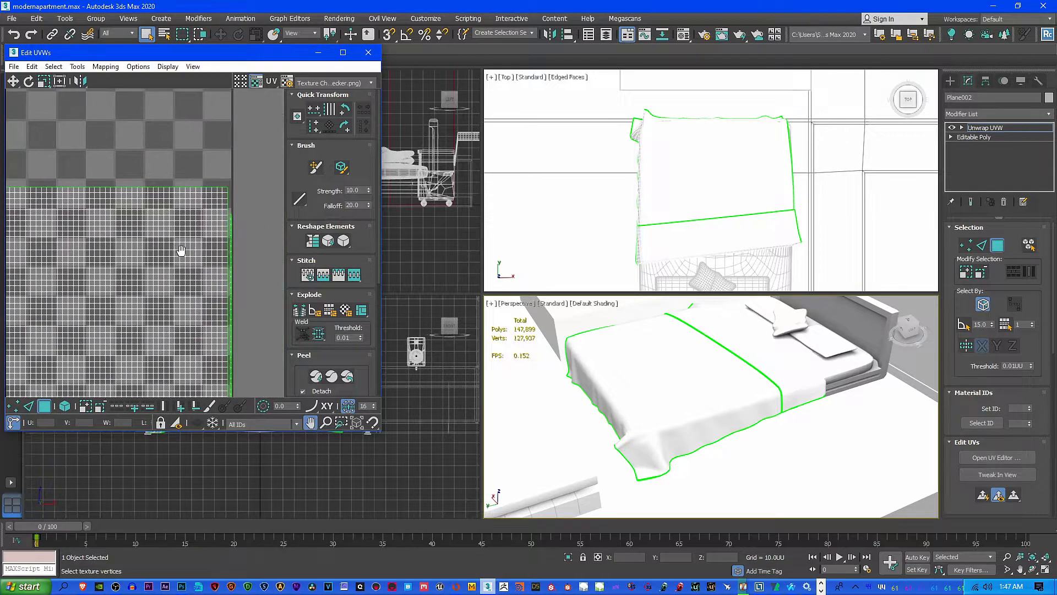
middle_click_drag(98, 284, 279, 274)
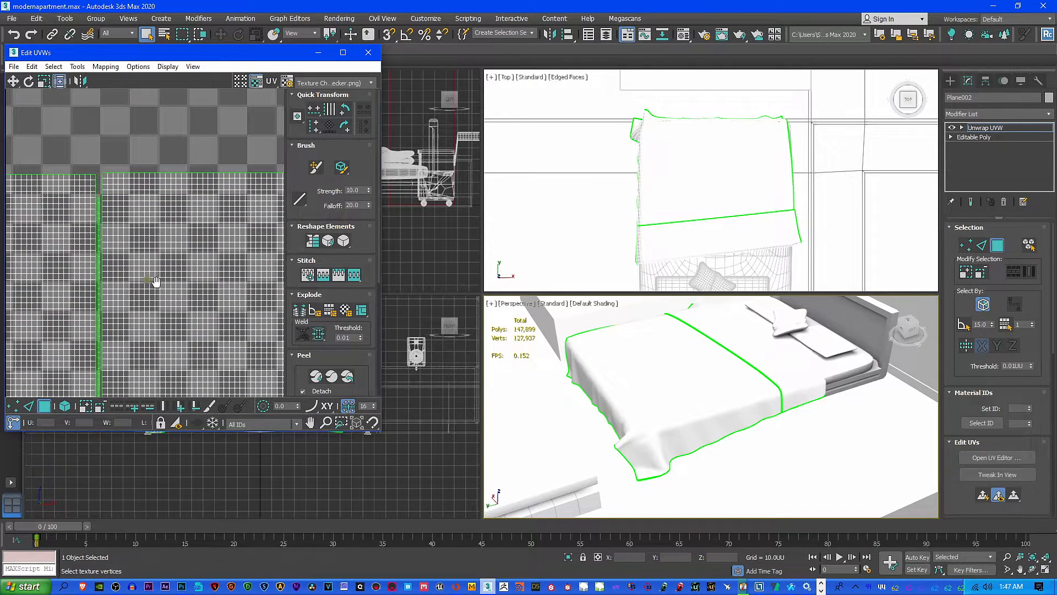
middle_click_drag(155, 282, 232, 281)
scroll(127, 275, "down", 3)
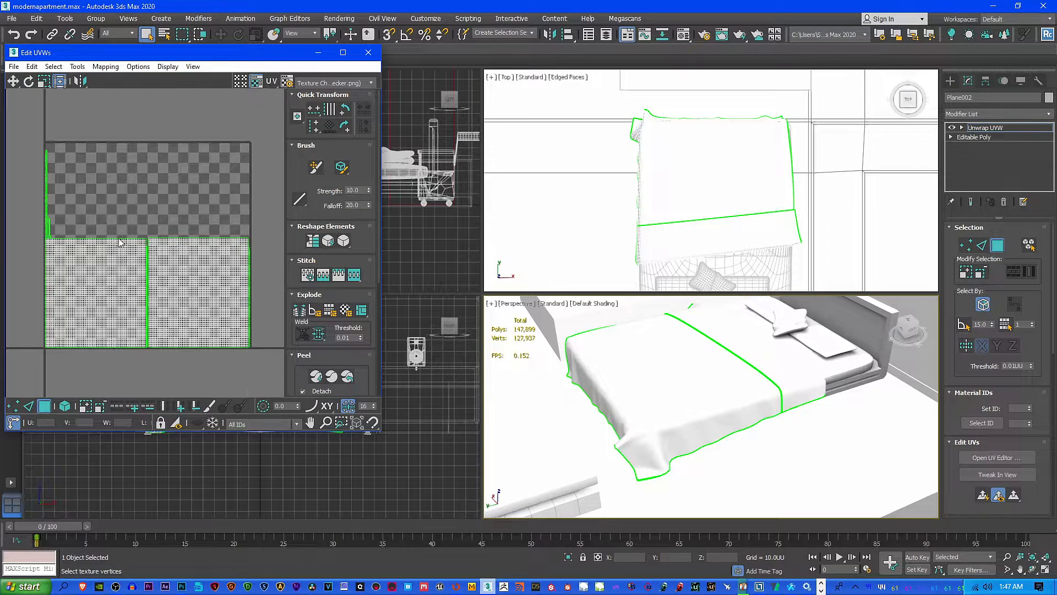
left_click(368, 52)
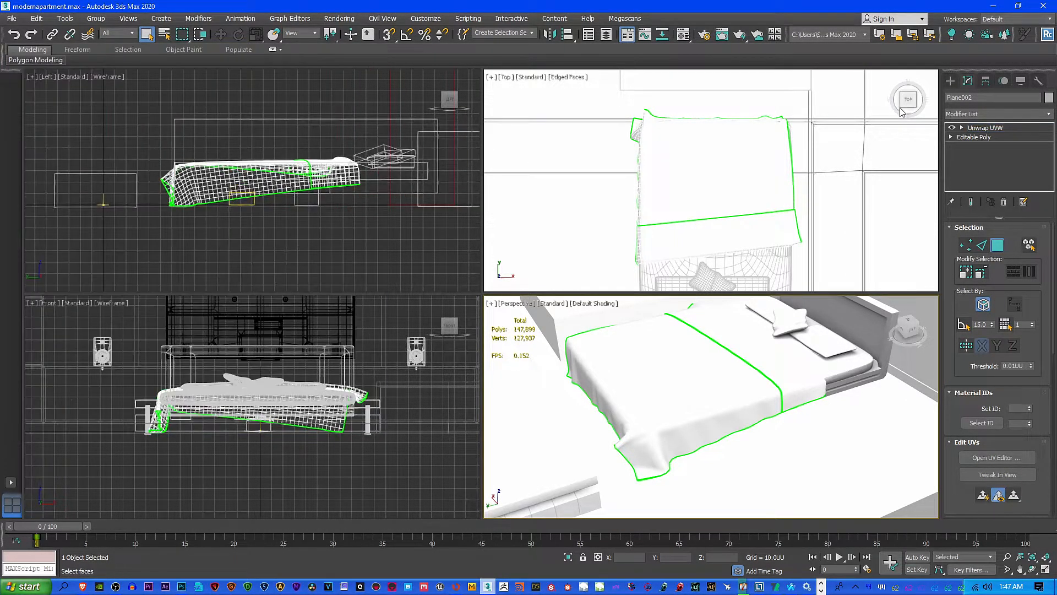
Collapse the blanket's entire modifier stack into the Editable Poly, accepting the warning
right_click(996, 130)
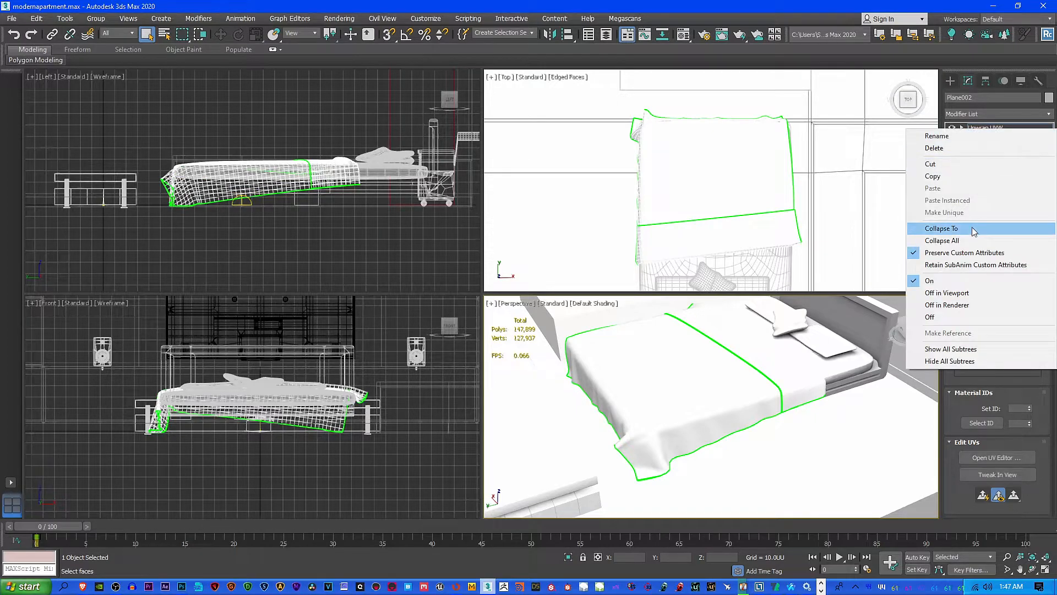
left_click(967, 244)
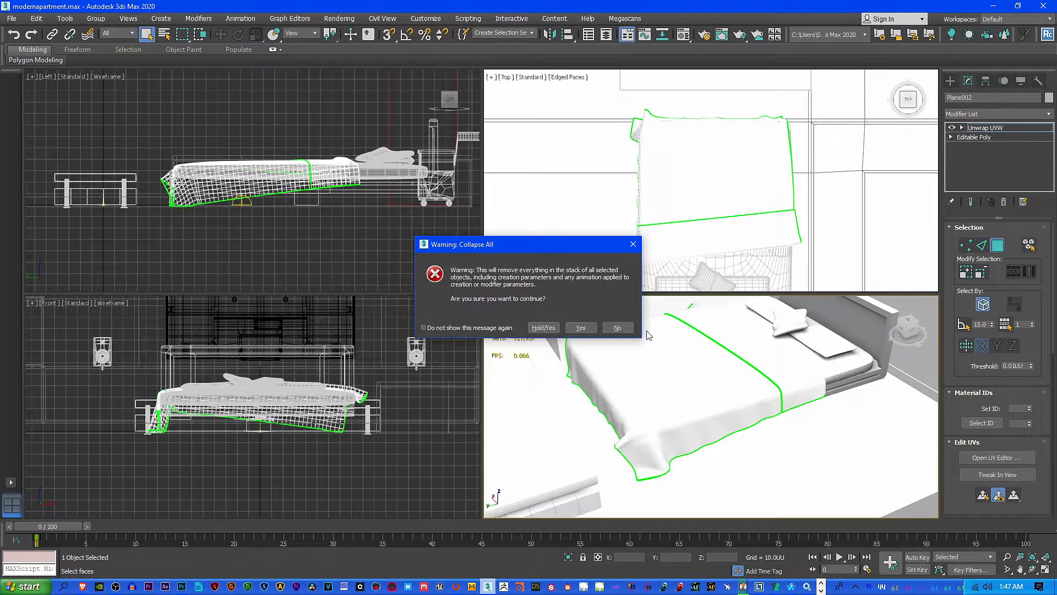
left_click(580, 328)
Examine the blanket's draped corner, sides and fold on the bed in the perspective view
middle_click_drag(703, 381, 711, 416)
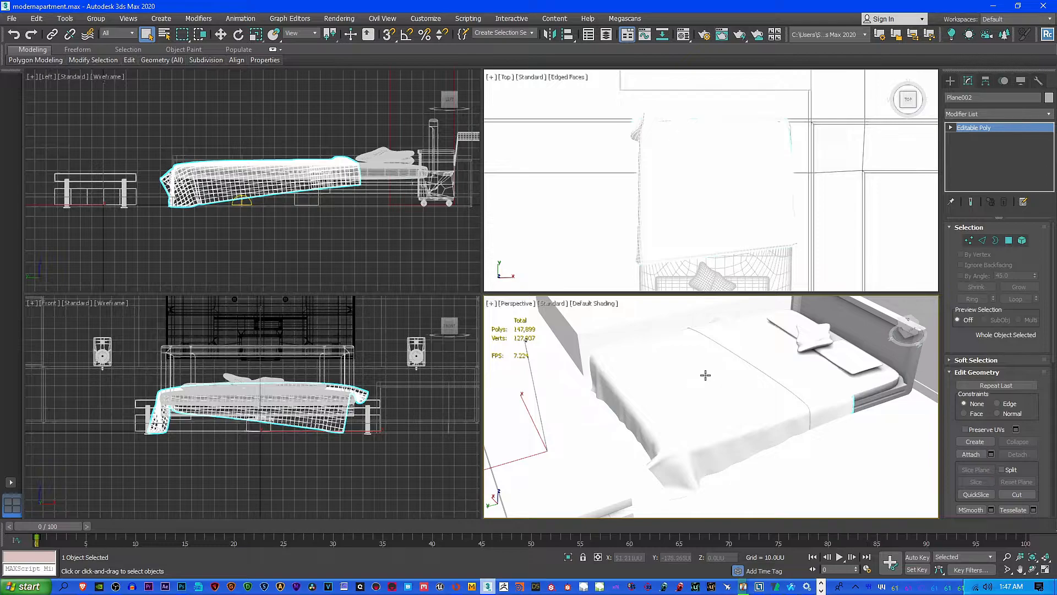
scroll(710, 413, "down", 6)
middle_click_drag(791, 407, 734, 404, "alt")
scroll(742, 419, "up", 5)
scroll(688, 431, "up", 5)
middle_click_drag(682, 438, 708, 437, "alt")
scroll(655, 479, "down", 5)
Switch back to RizomUV and examine the blanket's underside and outer edges
left_click(456, 586)
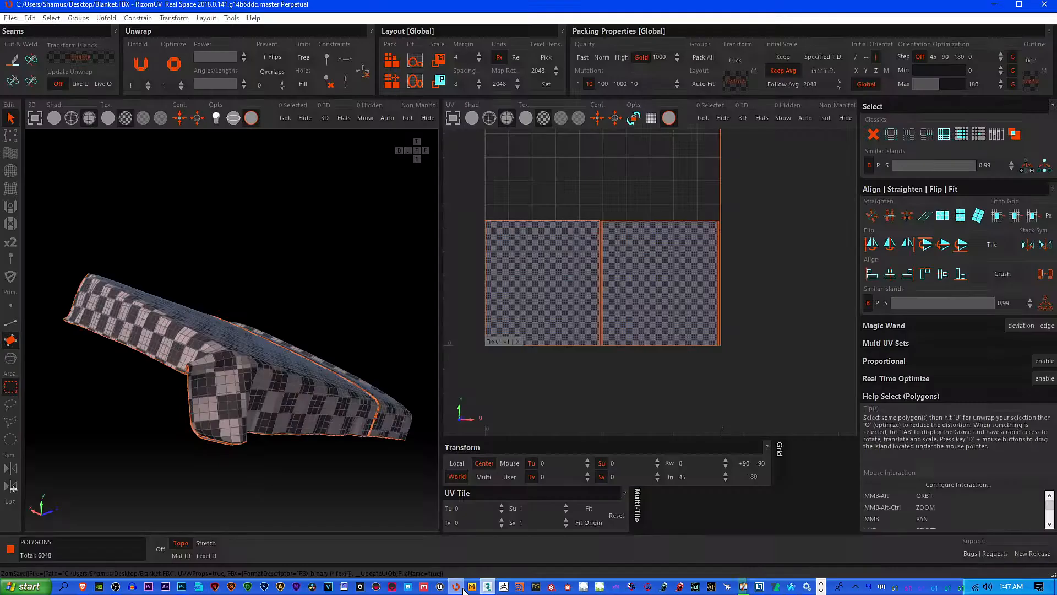
middle_click_drag(387, 395, 112, 348, "alt")
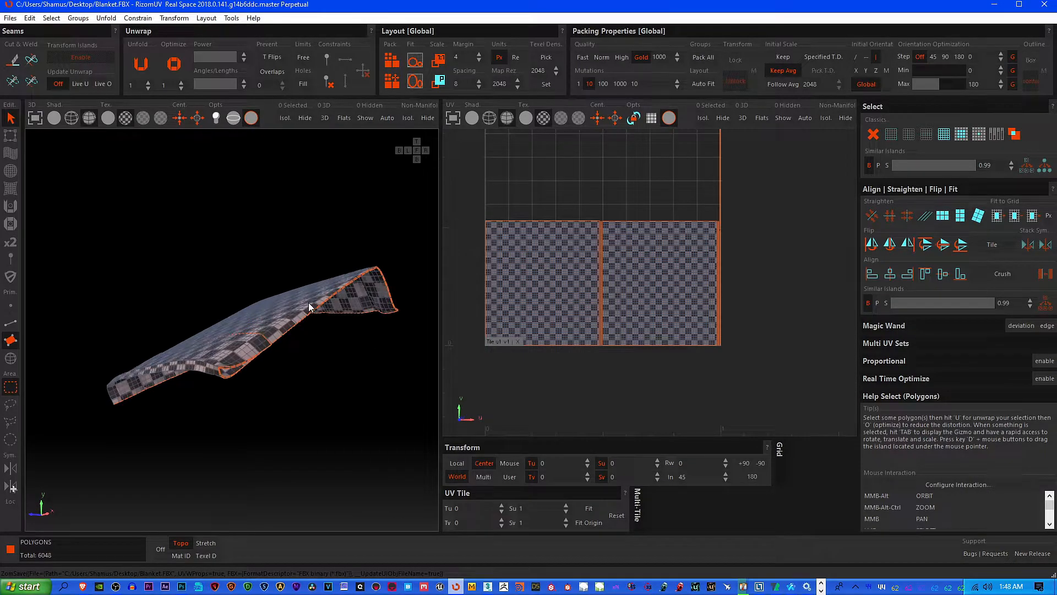
middle_click_drag(308, 303, 268, 327)
scroll(224, 358, "up", 2)
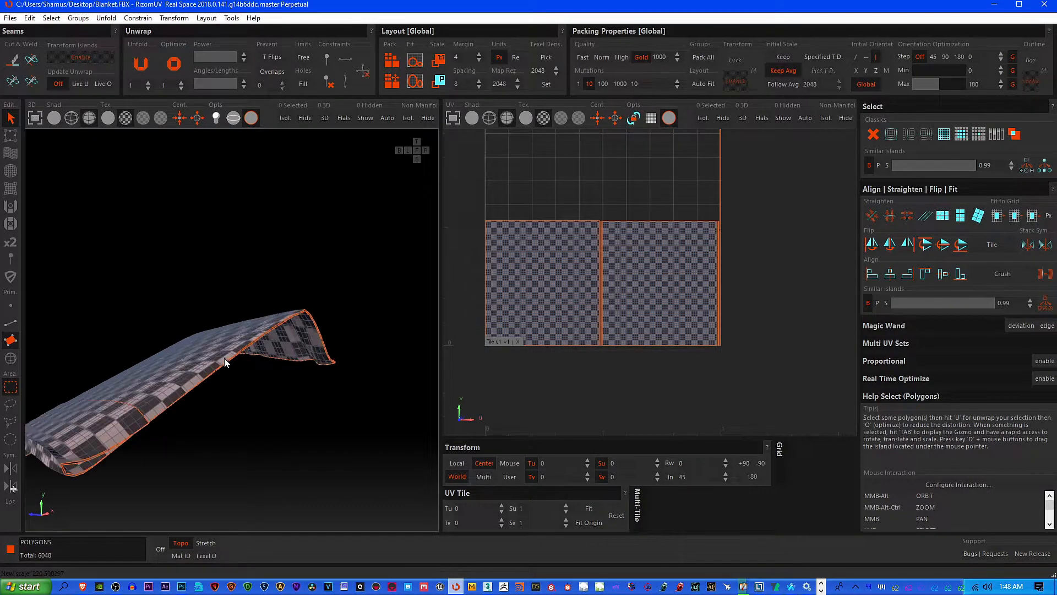
Review the 3DSMax mouse preset and assigned hotkeys in the Keyboard and Mouse Customizer, and close the dialog
left_click(29, 19)
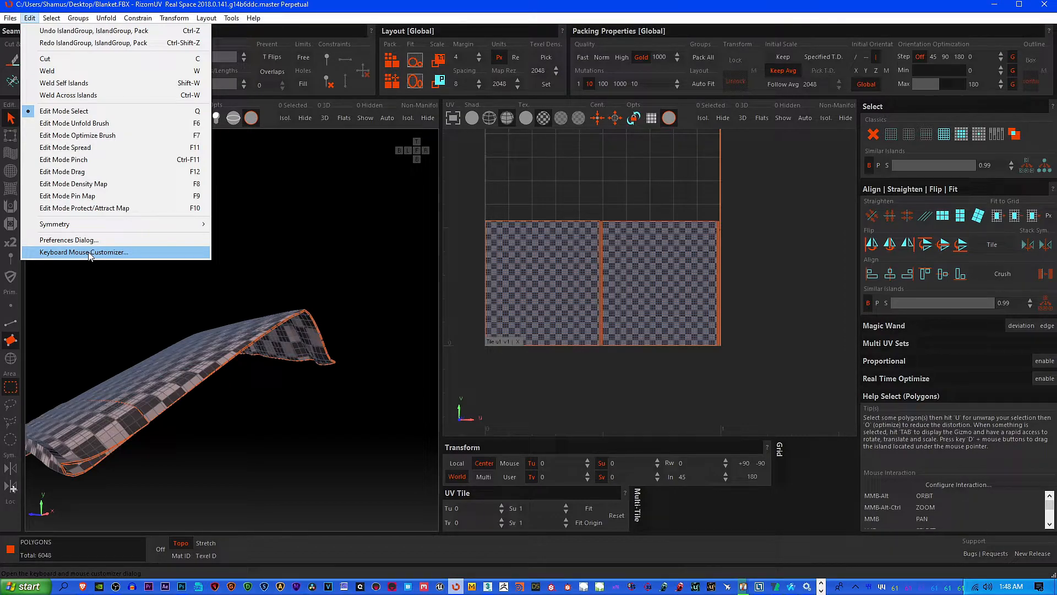
left_click(132, 255)
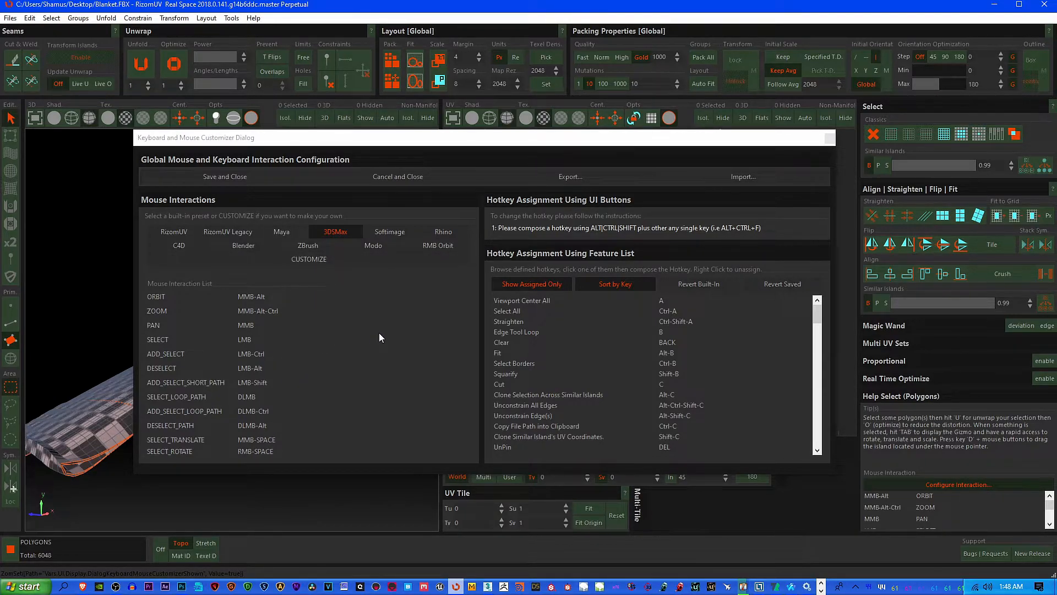
left_click(830, 139)
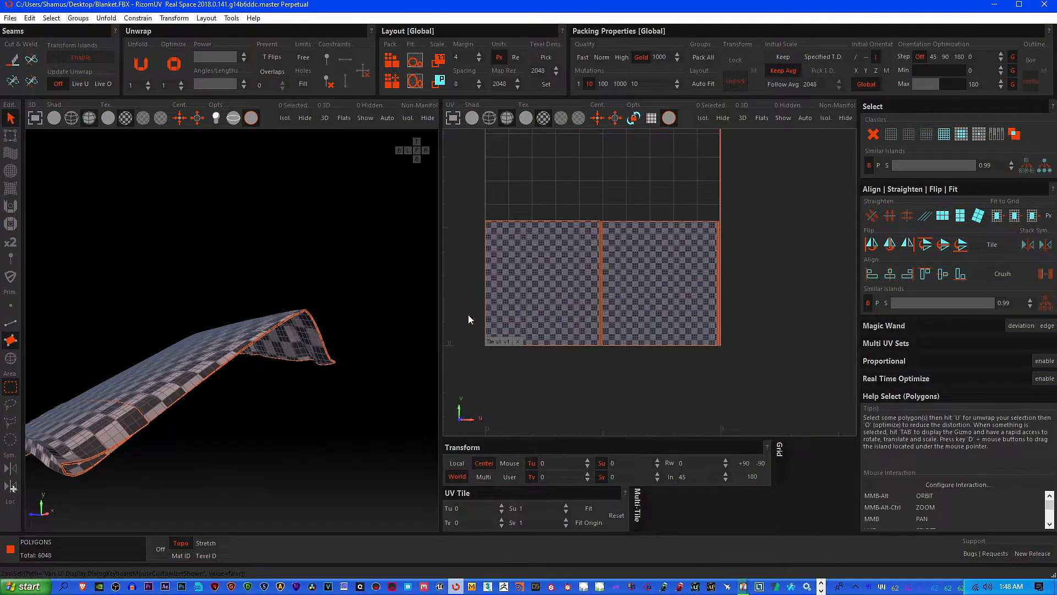
middle_click_drag(285, 348, 266, 325, "alt")
middle_click_drag(599, 248, 645, 306)
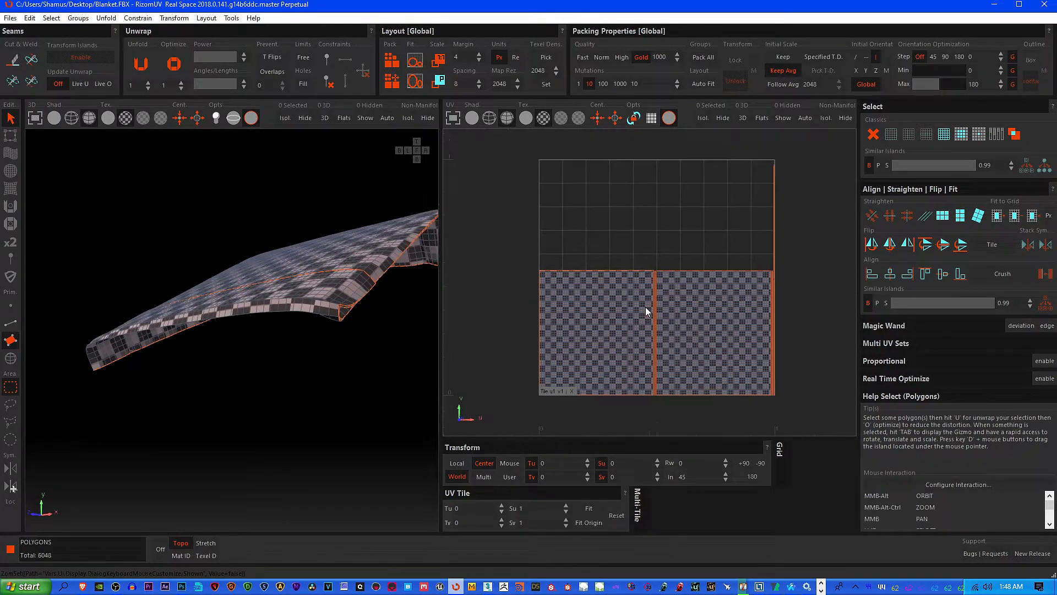
Examine the blanket's open folded edge and overall checker pattern together with its packed islands in the UV layout
scroll(649, 313, "down", 3)
middle_click_drag(297, 309, 367, 320, "alt")
middle_click_drag(205, 321, 274, 382, "alt")
scroll(190, 332, "up", 5)
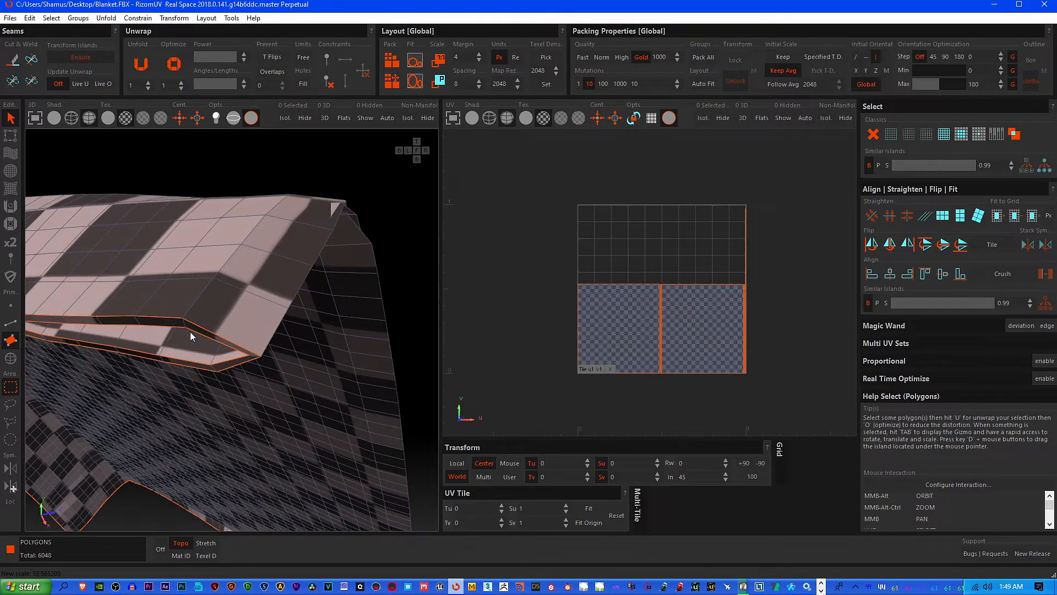
middle_click_drag(190, 332, 230, 308, "alt")
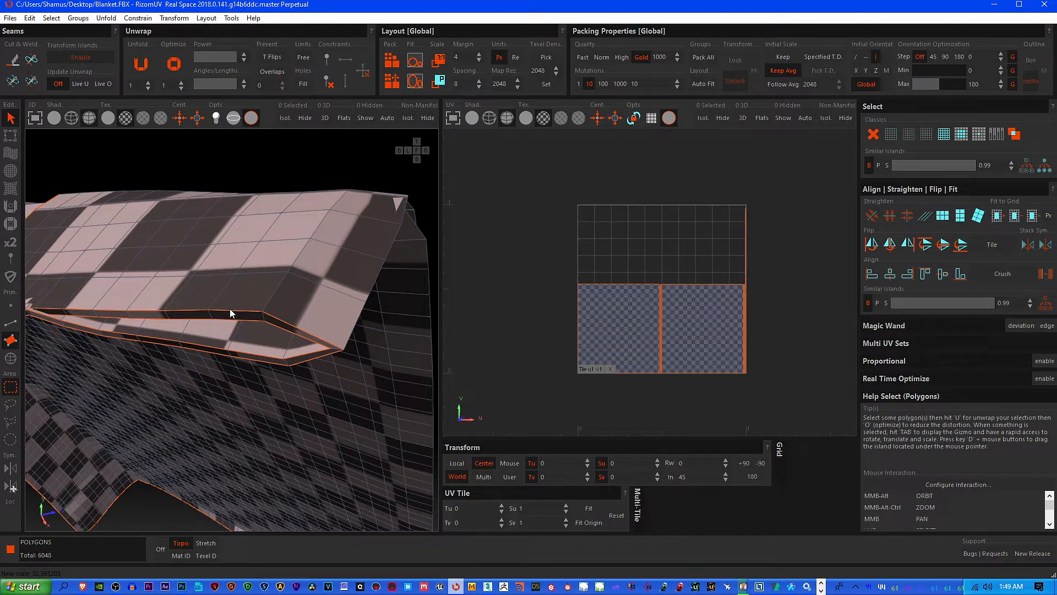
middle_click_drag(230, 308, 259, 305, "alt")
scroll(477, 309, "down", 3)
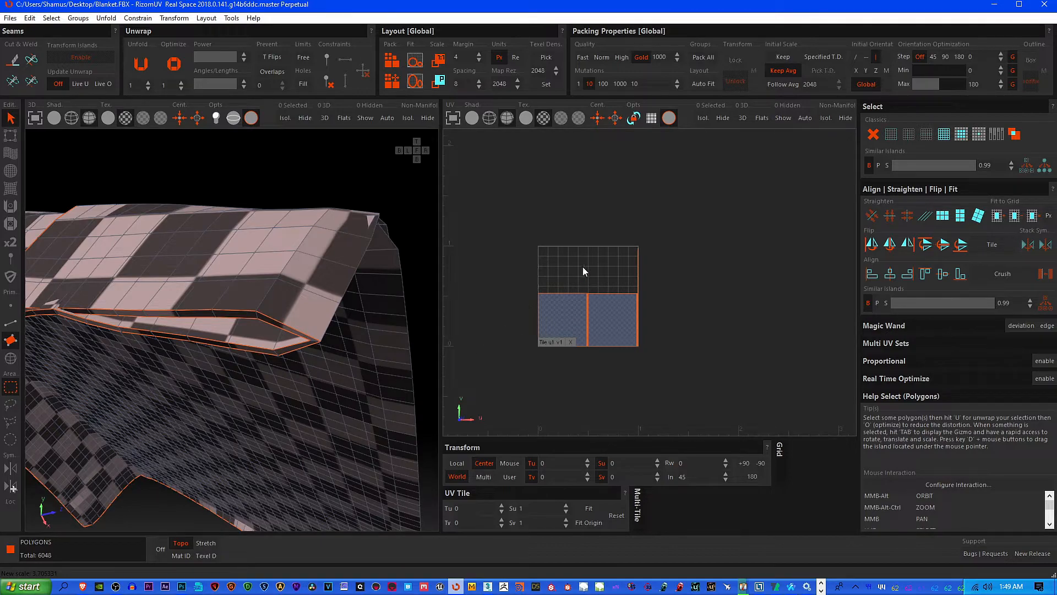
scroll(603, 322, "up", 5)
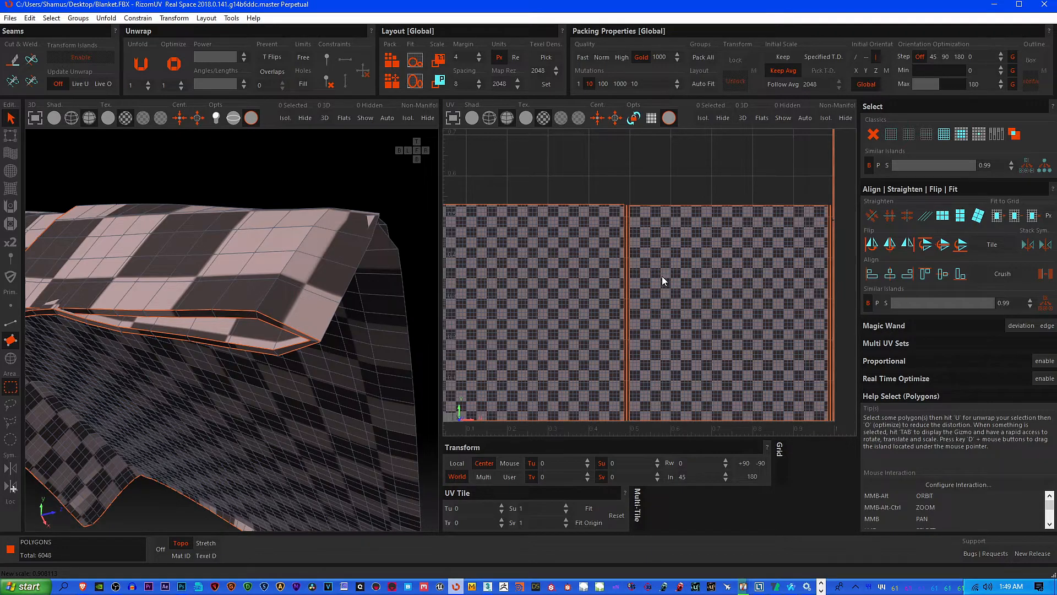
scroll(598, 284, "down", 5)
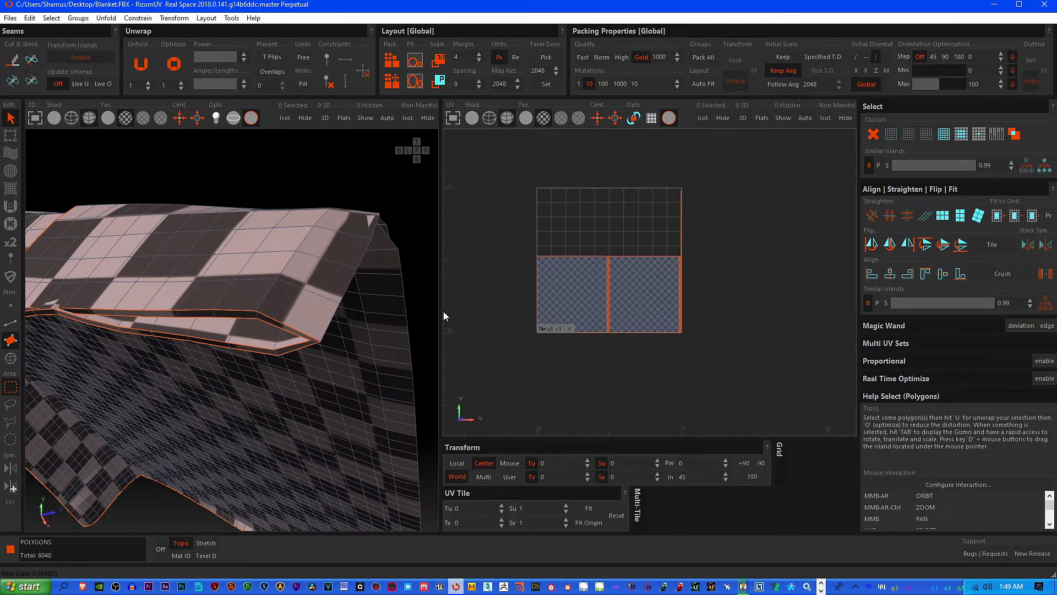
scroll(213, 343, "down", 2)
middle_click_drag(213, 343, 301, 359, "alt")
scroll(573, 388, "up", 3)
middle_click_drag(602, 319, 615, 391)
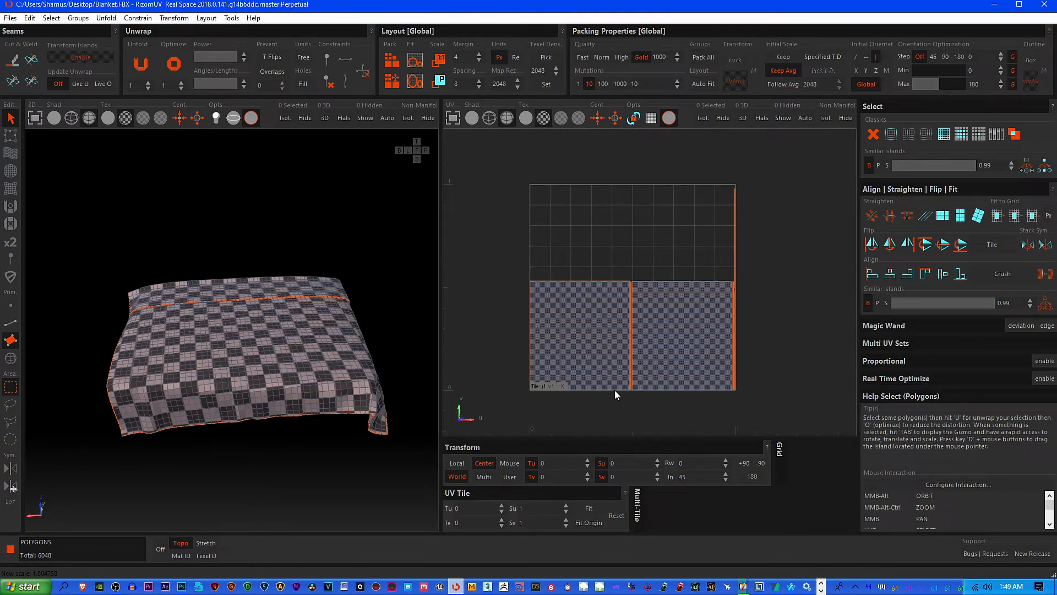